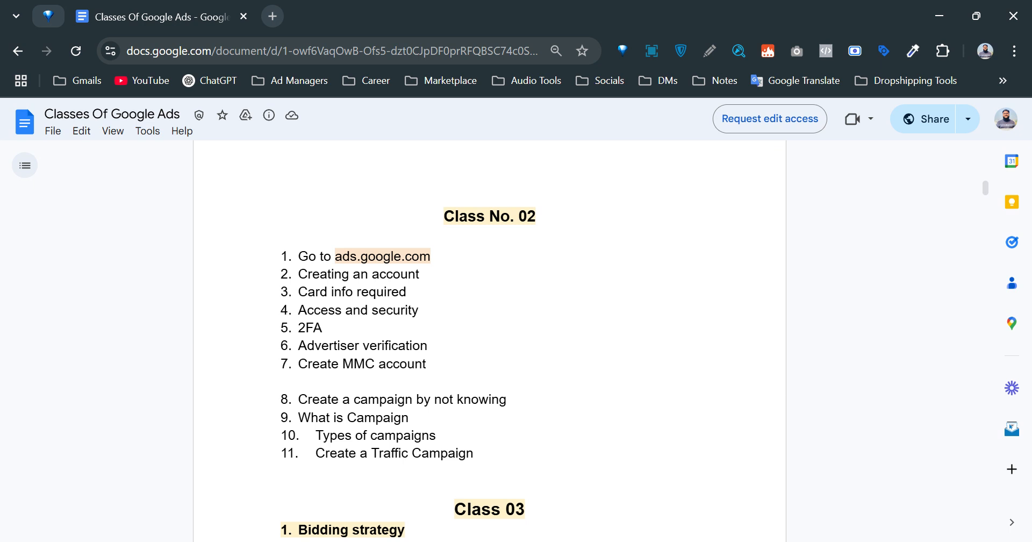
# Select 'ads.google.com' in item 1 under Class No. 02 and try to copy it.
pyautogui.scroll(3, 638, 329)
pyautogui.scroll(-3, 638, 329)
pyautogui.moveTo(336, 260); pyautogui.dragTo(431, 264)
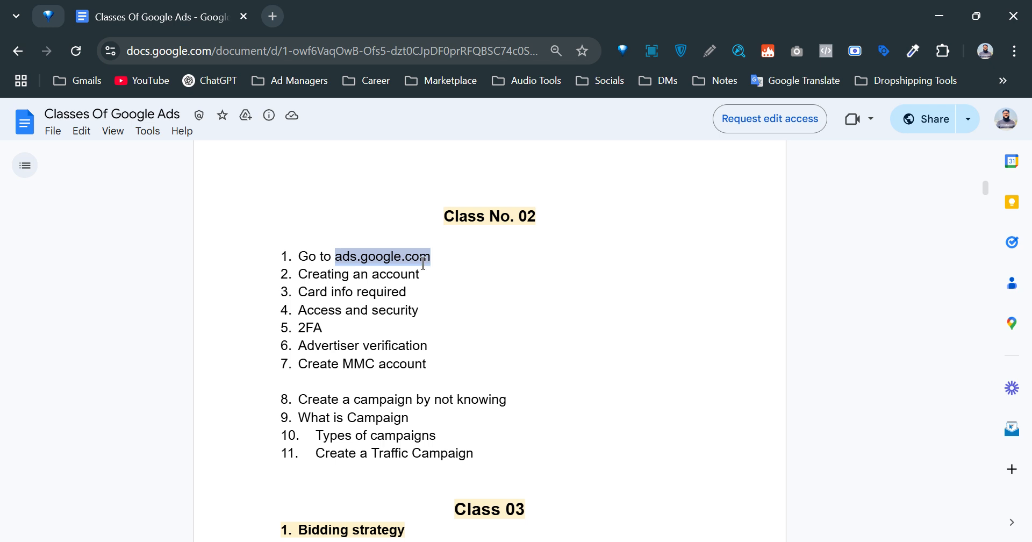
pyautogui.hotkey('ctrl', 'c')
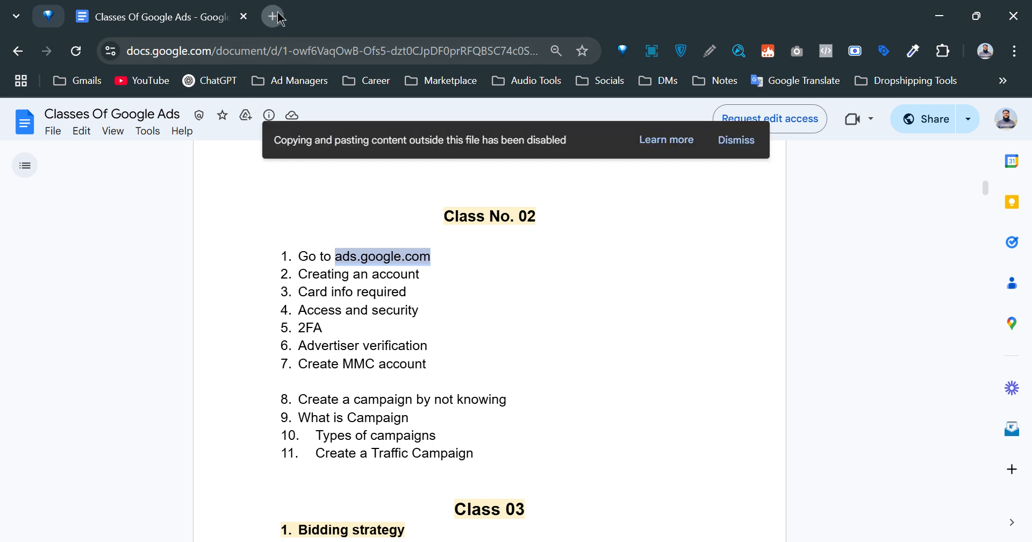
# Reopen the Classes Of Google Ads document under another signed-in account and close the original tab.
pyautogui.click(730, 143)
pyautogui.click(1007, 119)
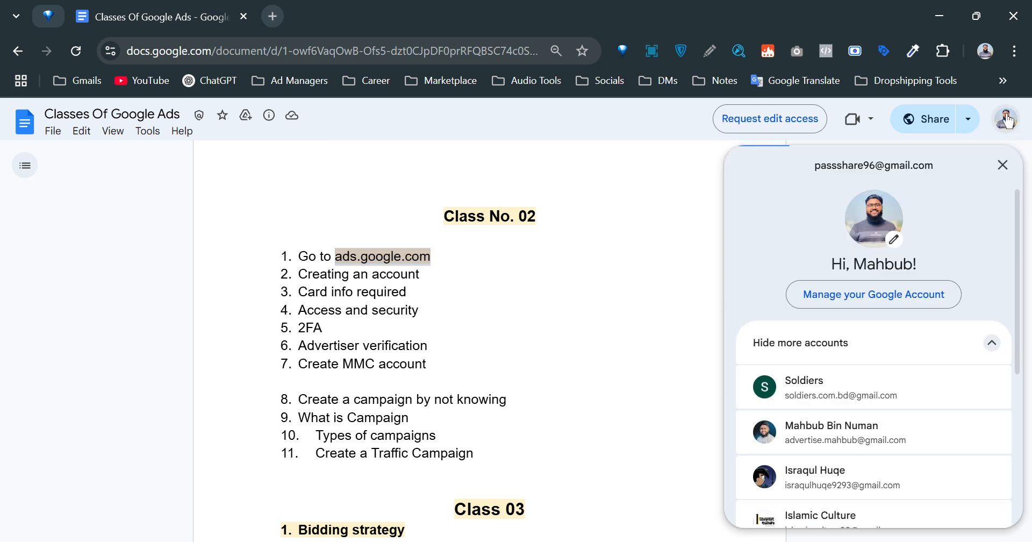
pyautogui.click(856, 436)
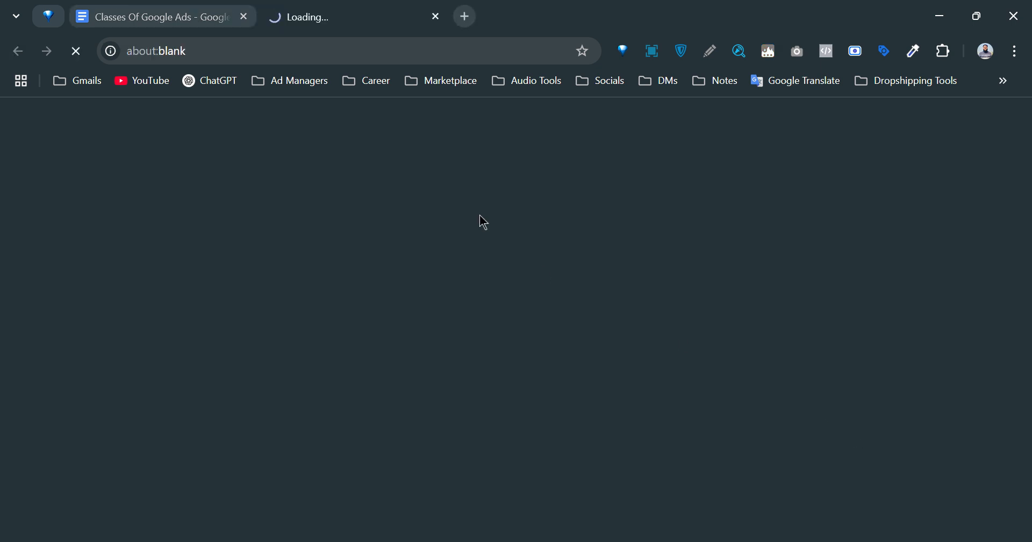
pyautogui.click(245, 17)
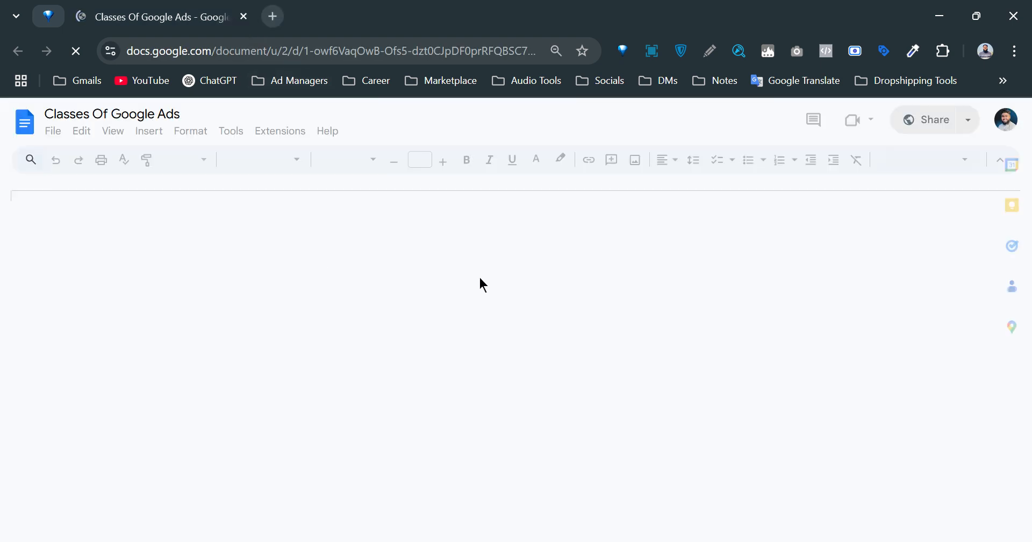
# Select the full 'ads.google.com' address in item 1 again and open a new tab.
pyautogui.scroll(-15, 495, 355)
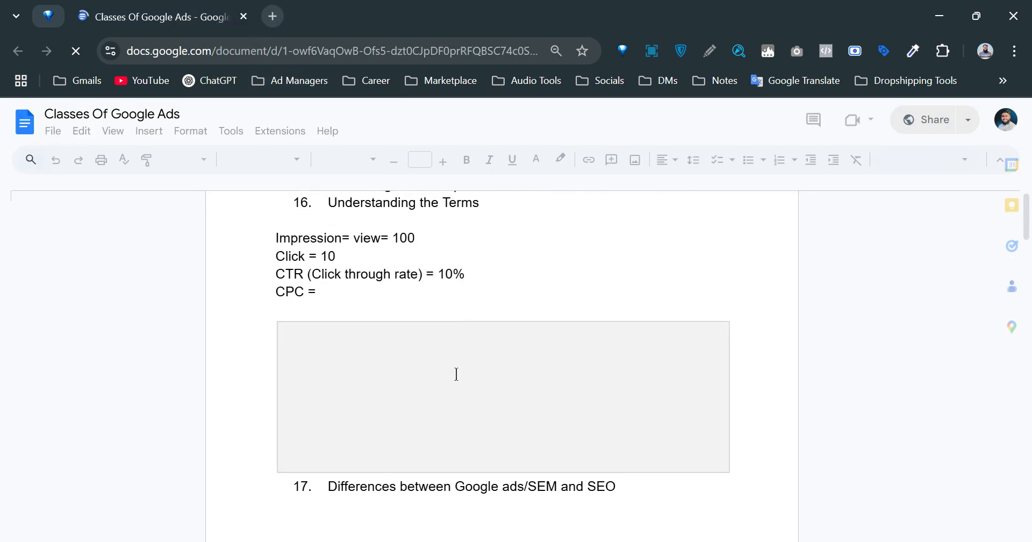
pyautogui.scroll(-2, 446, 375)
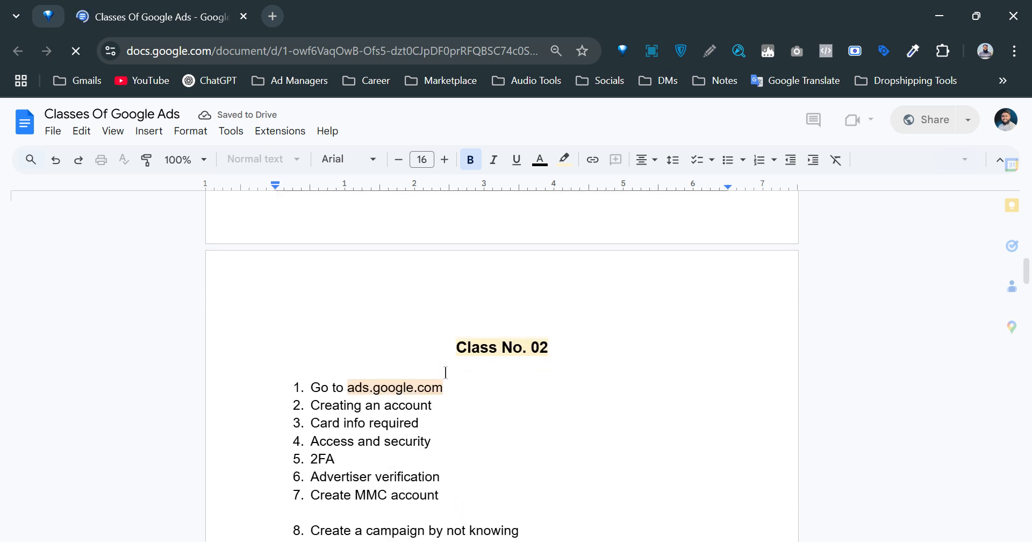
pyautogui.scroll(-2, 445, 372)
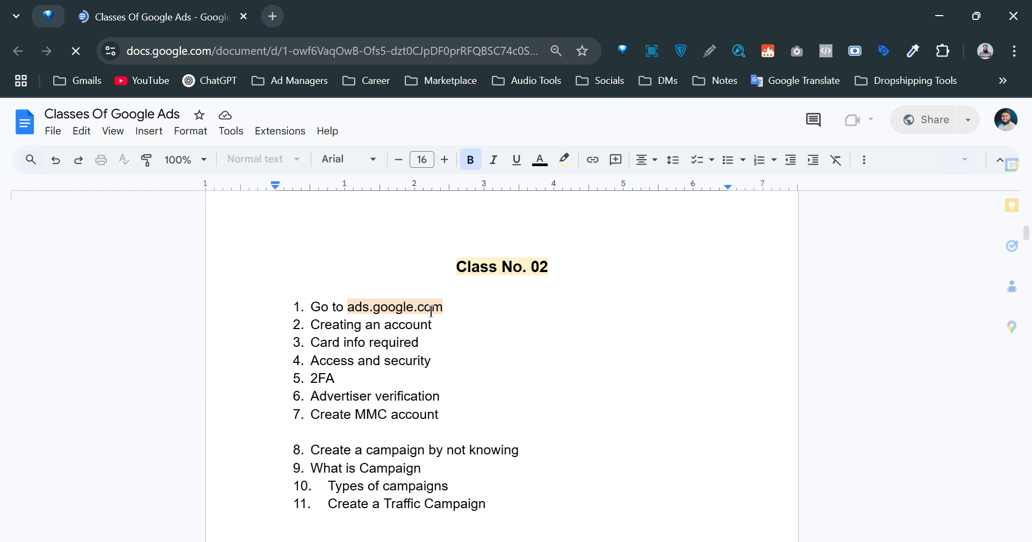
pyautogui.moveTo(348, 307); pyautogui.dragTo(431, 311)
pyautogui.click(405, 308)
pyautogui.moveTo(349, 308); pyautogui.dragTo(443, 307)
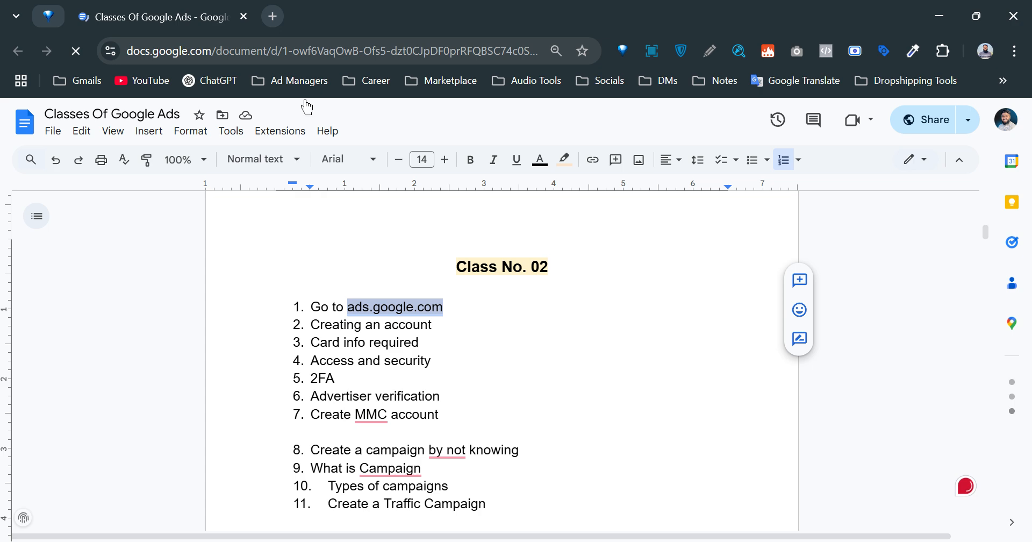
pyautogui.click(273, 16)
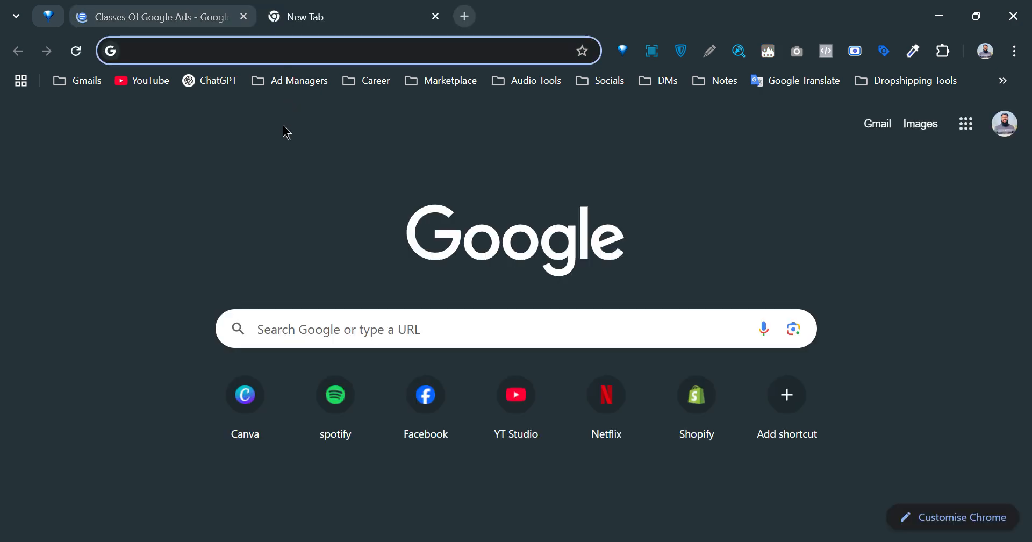
# Open ads.google.com from the copied address and close the duplicate Google Ads tab.
pyautogui.hotkey('ctrl', 'v')
pyautogui.press('Return')
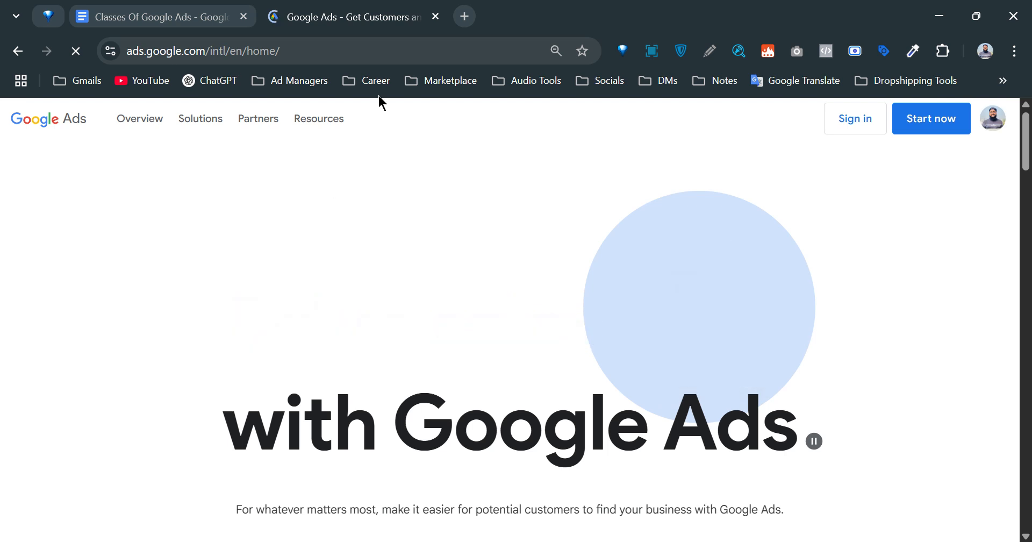
pyautogui.click(467, 22)
pyautogui.click(380, 340)
pyautogui.write('ads.google.com')
pyautogui.press('Return')
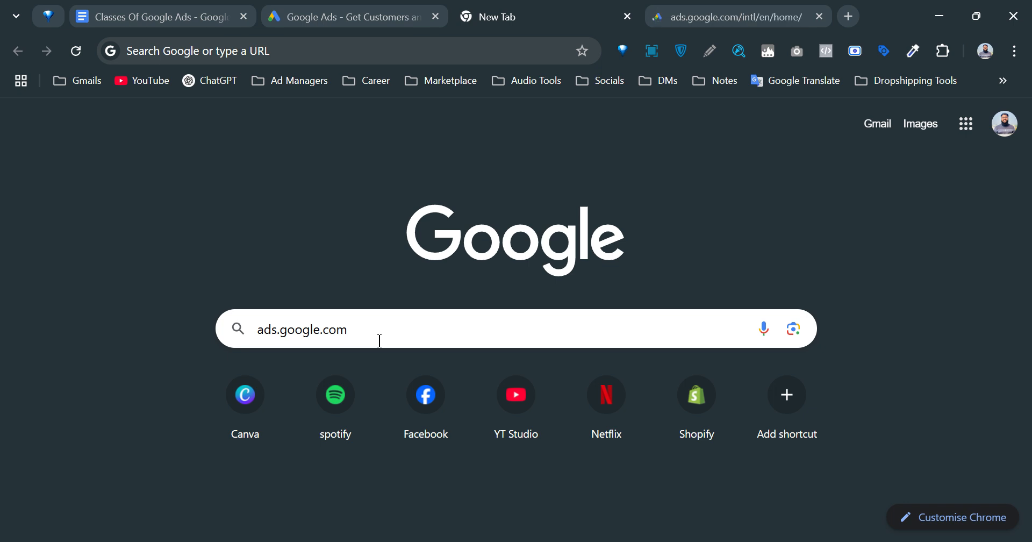
pyautogui.click(819, 17)
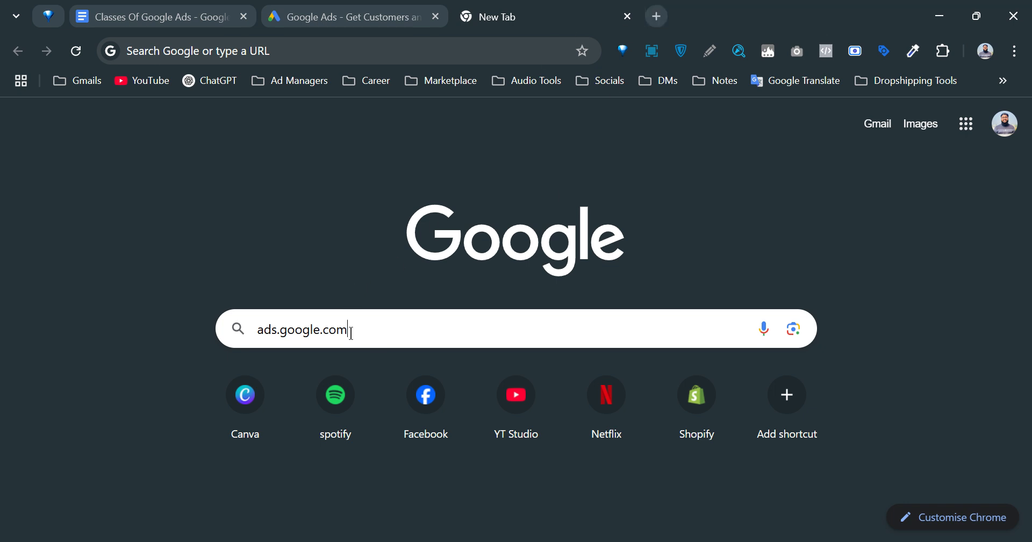
# Search Google for 'google ads manager' using the suggestion list.
pyautogui.moveTo(368, 337); pyautogui.dragTo(234, 329)
pyautogui.write('g')
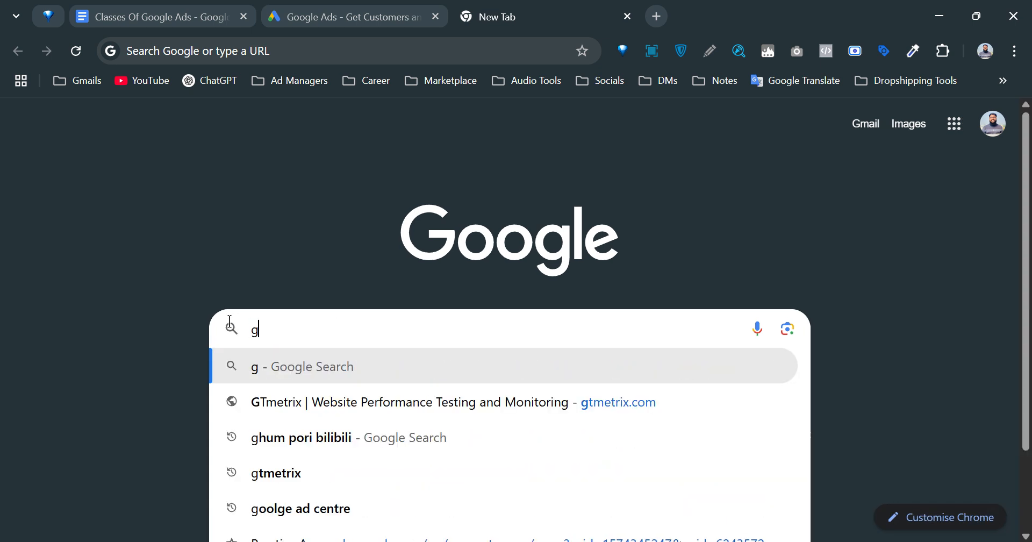
pyautogui.write('oogle ads')
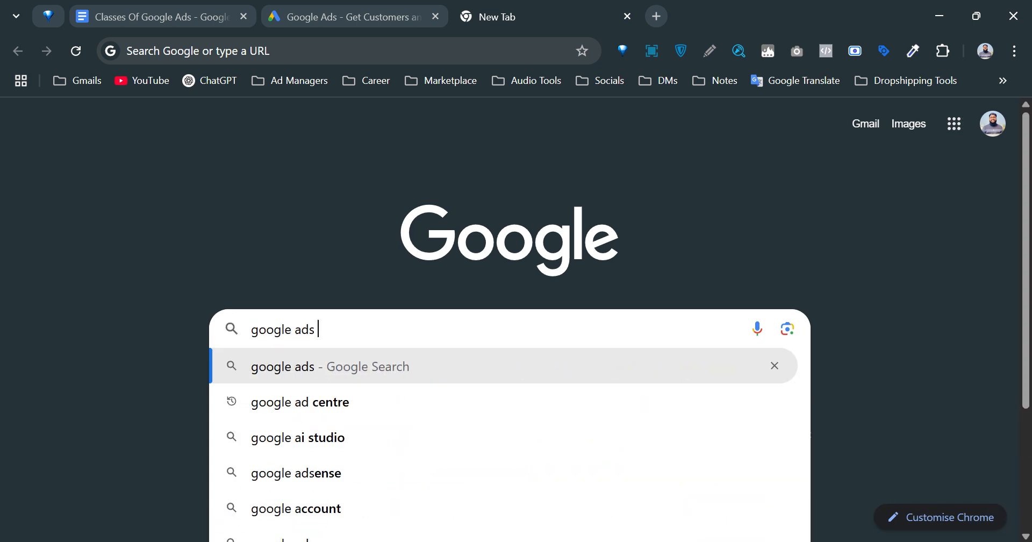
pyautogui.press('Down')
pyautogui.press('Return')
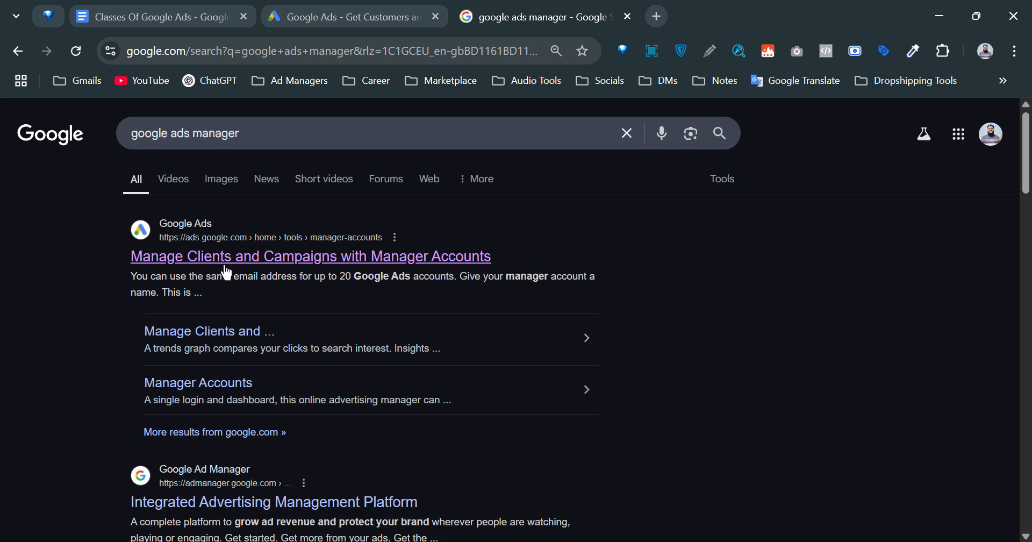
# Replace the search query with 'google ads' and run the search.
pyautogui.scroll(-2, 215, 277)
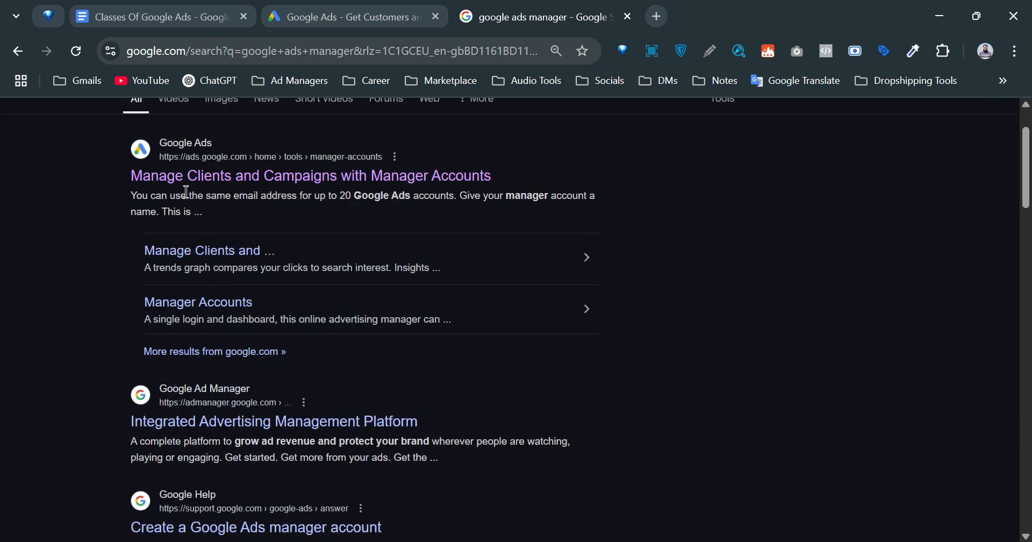
pyautogui.scroll(-3, 274, 220)
pyautogui.scroll(2, 241, 246)
pyautogui.scroll(3, 250, 249)
pyautogui.scroll(-6, 295, 253)
pyautogui.scroll(2, 234, 253)
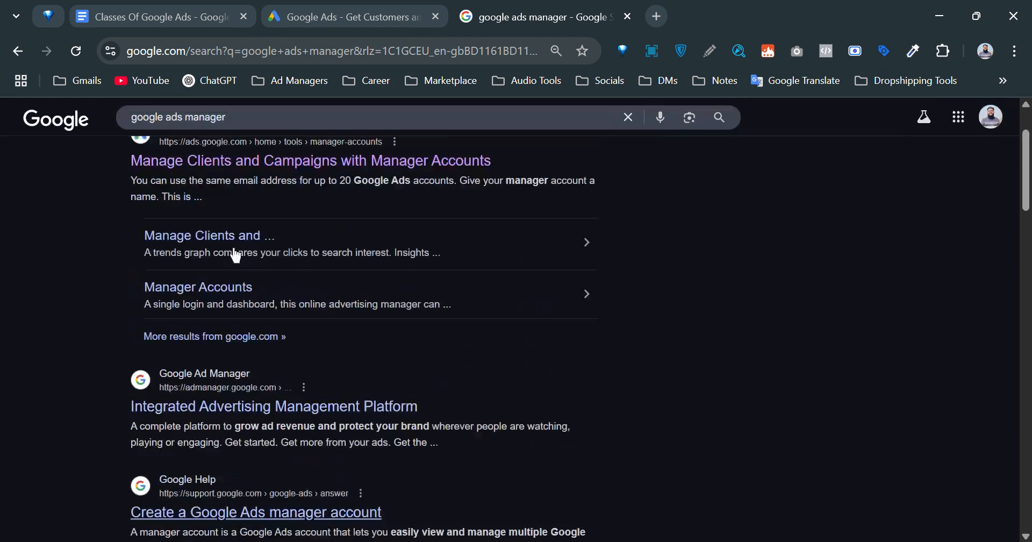
pyautogui.scroll(4, 233, 252)
pyautogui.moveTo(242, 134); pyautogui.dragTo(45, 131)
pyautogui.write('google ads')
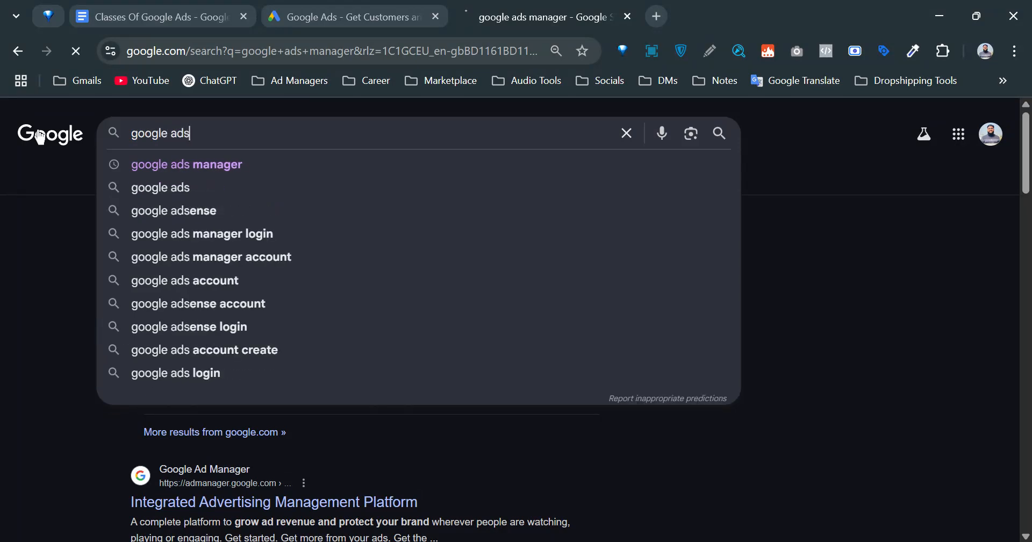
pyautogui.press('Return')
# Open the sponsored 'Sign in to Google Ads' result, then close the search results and duplicate tab.
pyautogui.scroll(-6, 148, 271)
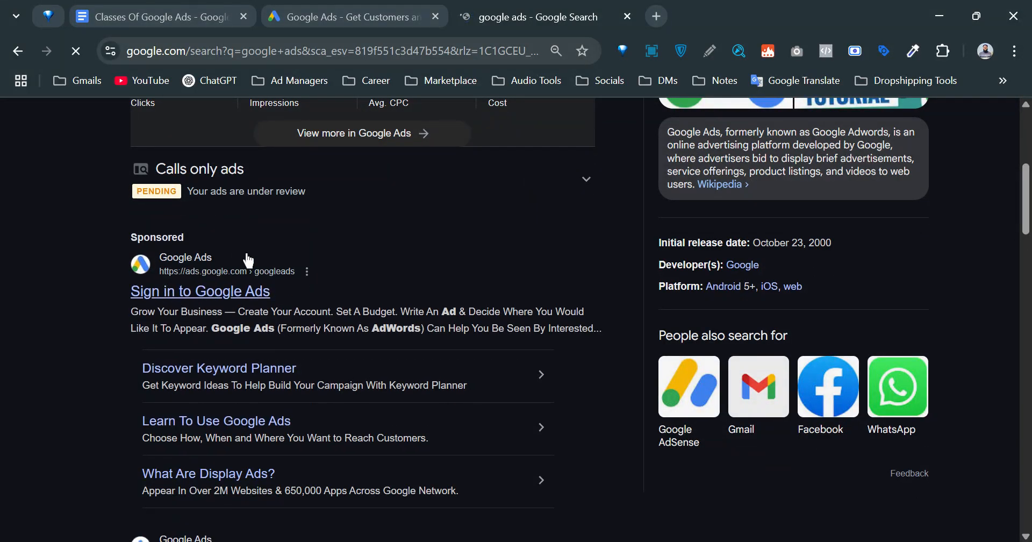
pyautogui.scroll(1, 229, 305)
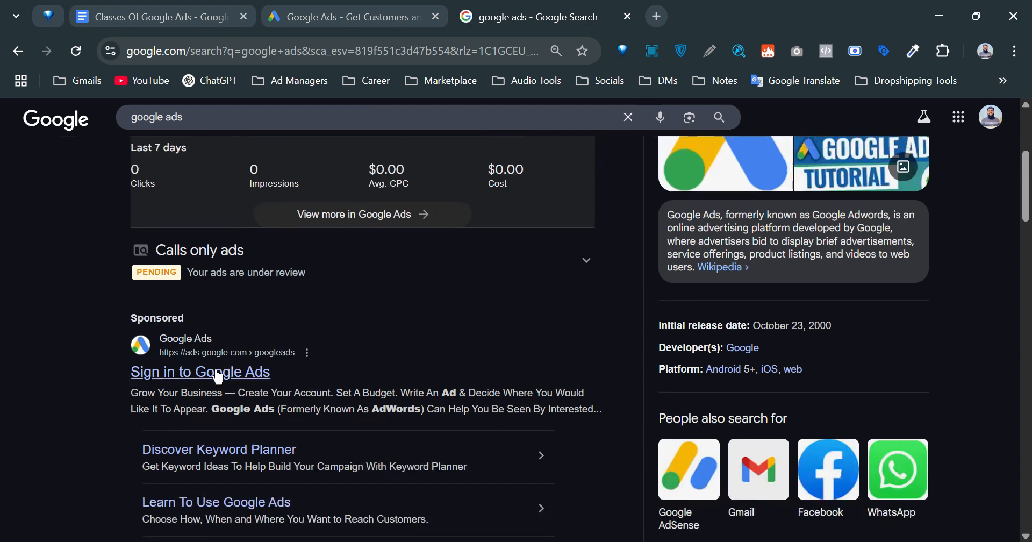
pyautogui.scroll(-1, 218, 375)
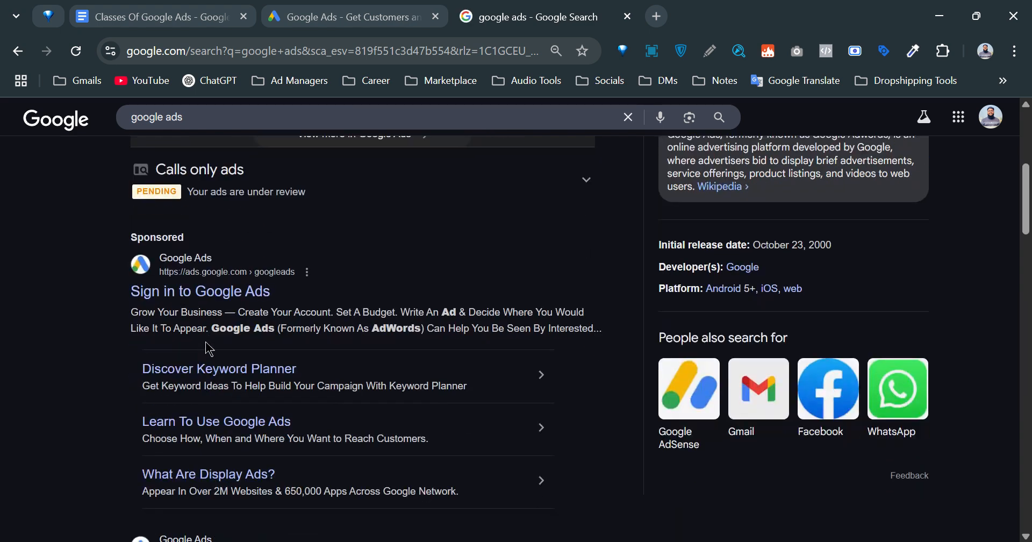
pyautogui.click(218, 290)
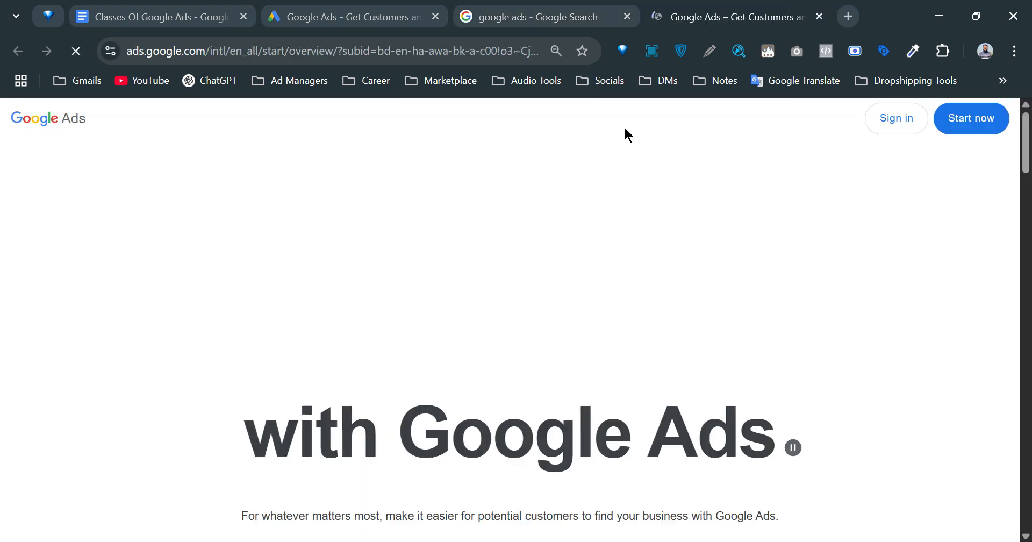
pyautogui.click(629, 24)
pyautogui.click(627, 16)
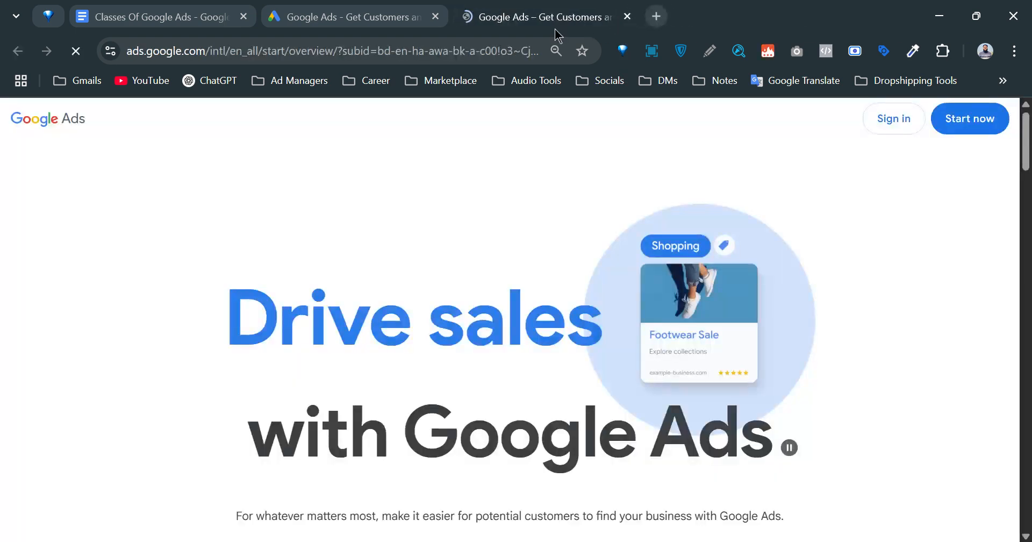
pyautogui.scroll(-10, 551, 250)
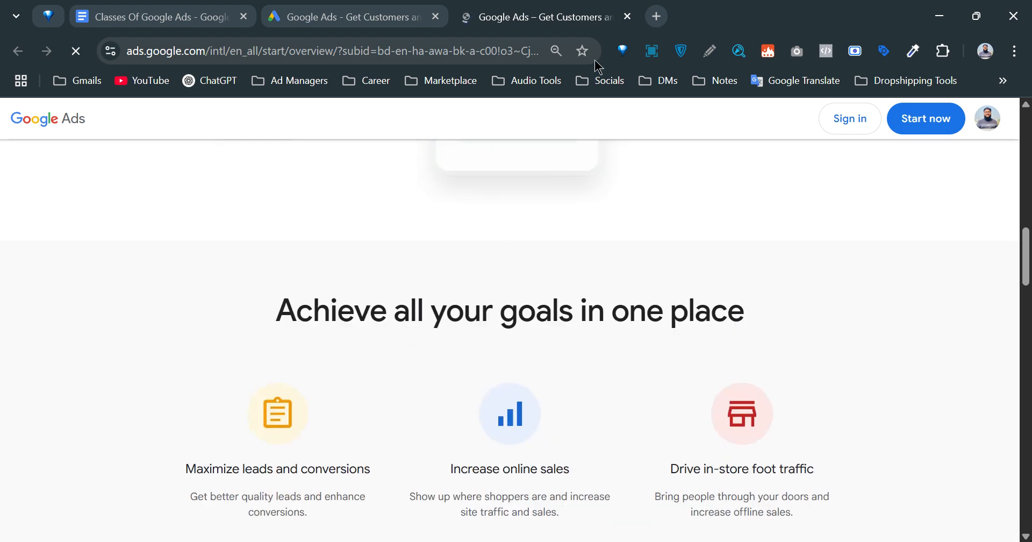
pyautogui.click(627, 17)
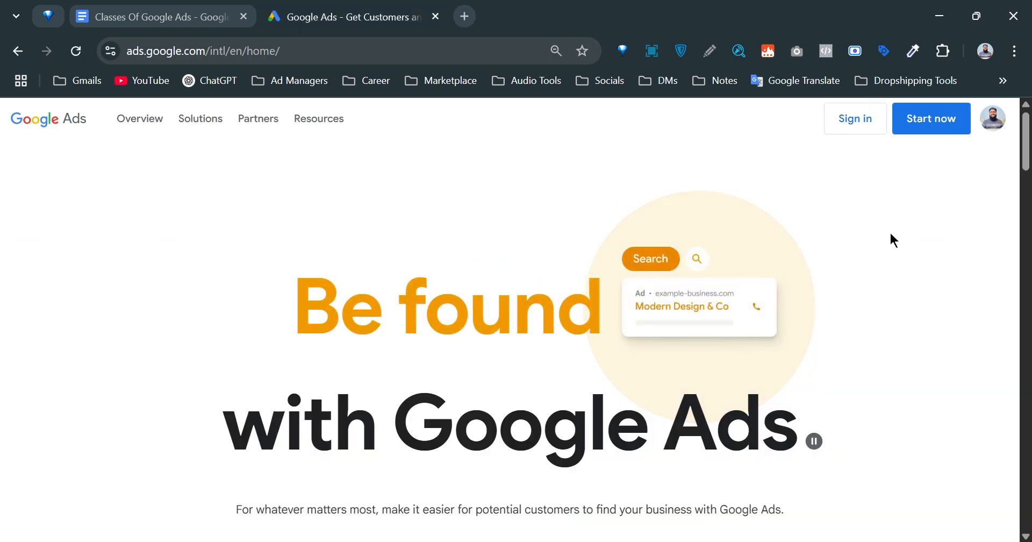
# Choose 'Start now' and scroll through the 'Select a Google Ads account' list.
pyautogui.click(910, 133)
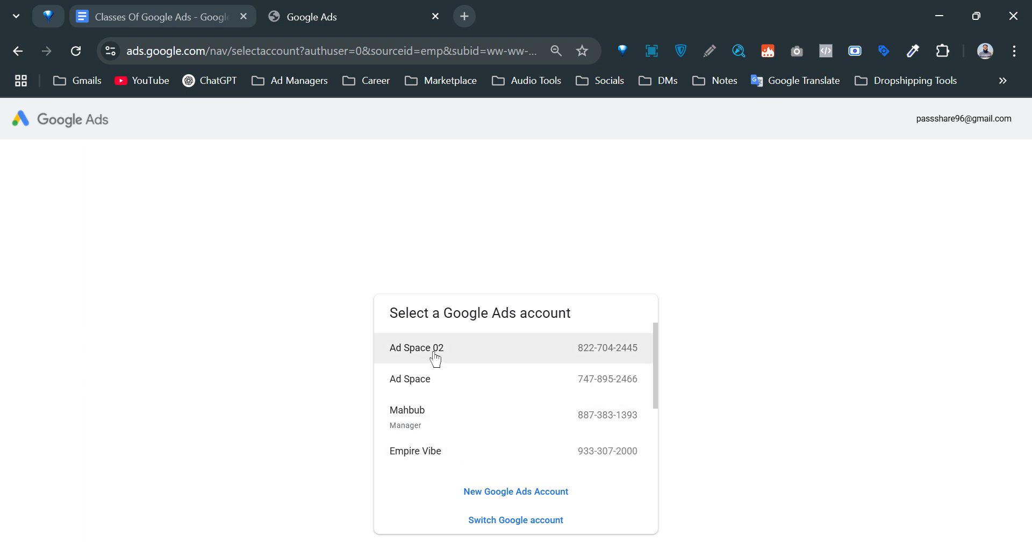
pyautogui.scroll(-2, 512, 465)
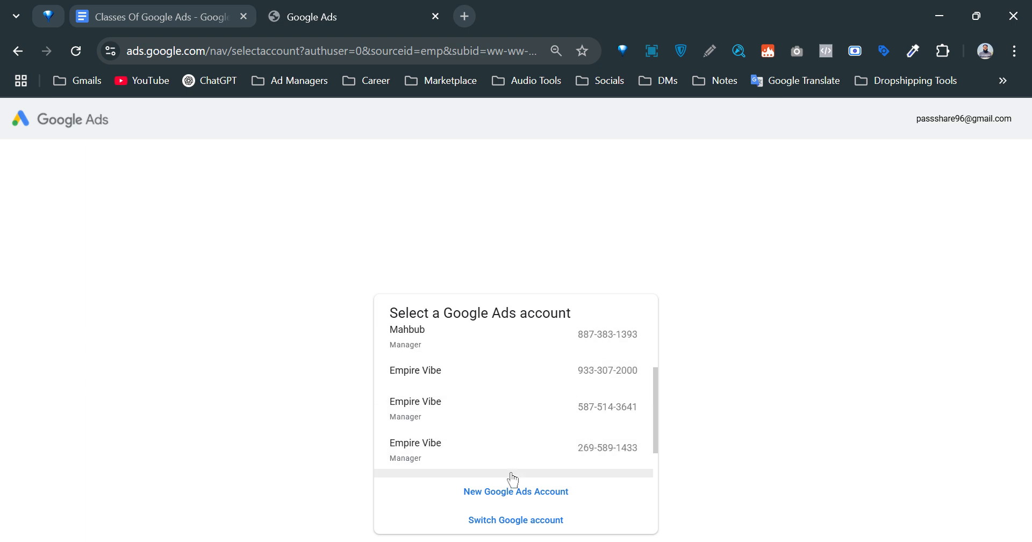
pyautogui.scroll(-2, 512, 462)
pyautogui.scroll(4, 521, 454)
pyautogui.scroll(-4, 522, 448)
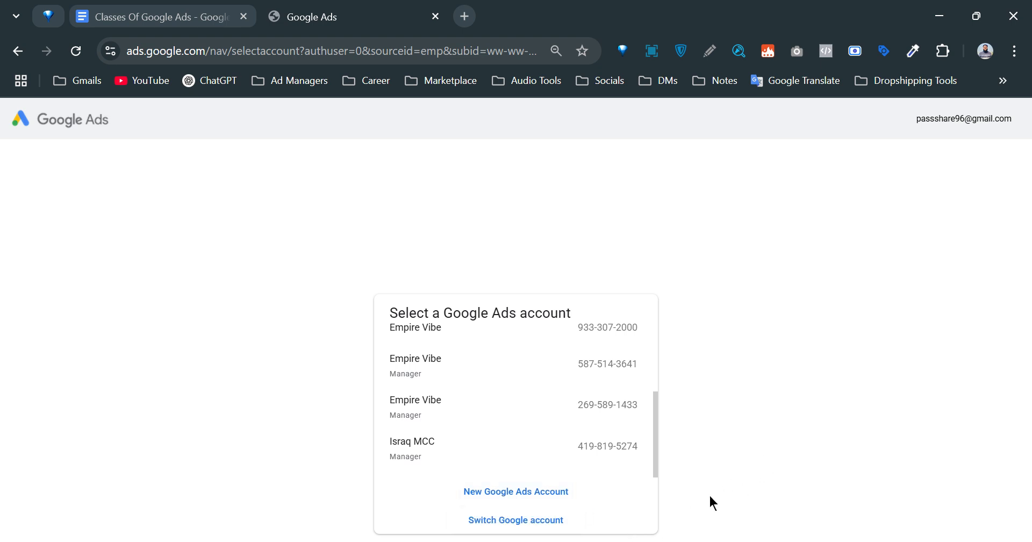
# Sign in with another Google account and choose 'New Google Ads account'.
pyautogui.click(492, 520)
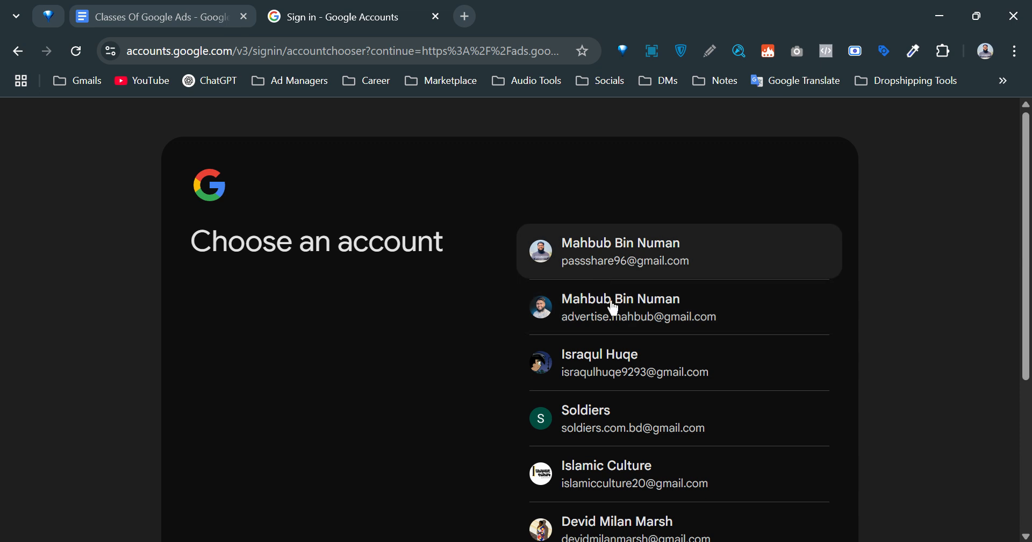
pyautogui.click(637, 372)
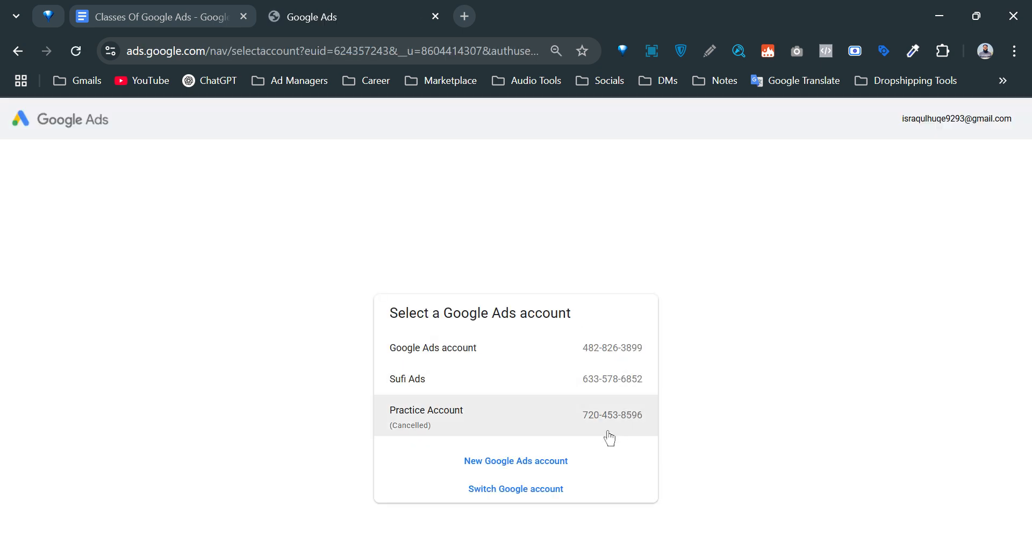
pyautogui.click(525, 460)
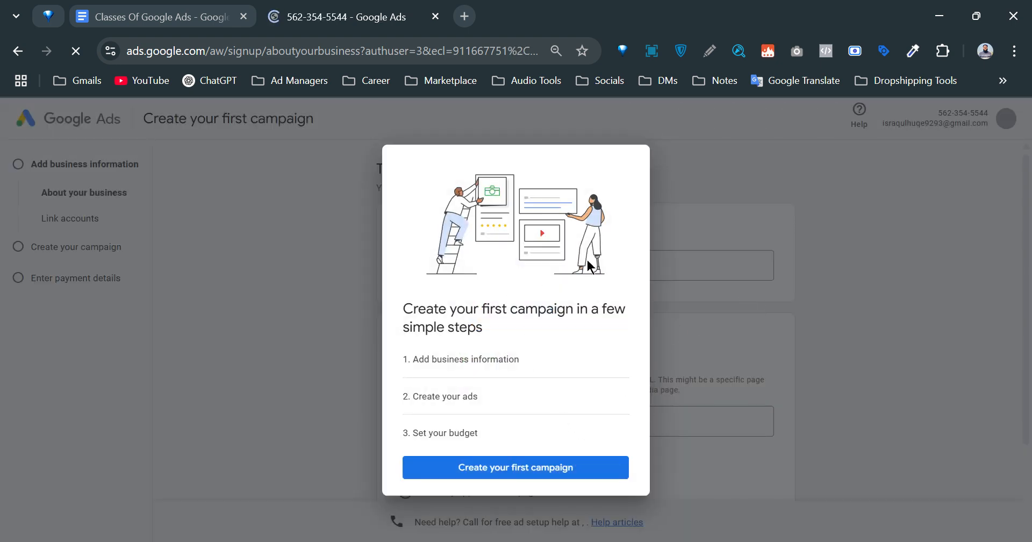
# Dismiss the campaign introduction, focus the website URL field, and open a blank tab.
pyautogui.click(829, 334)
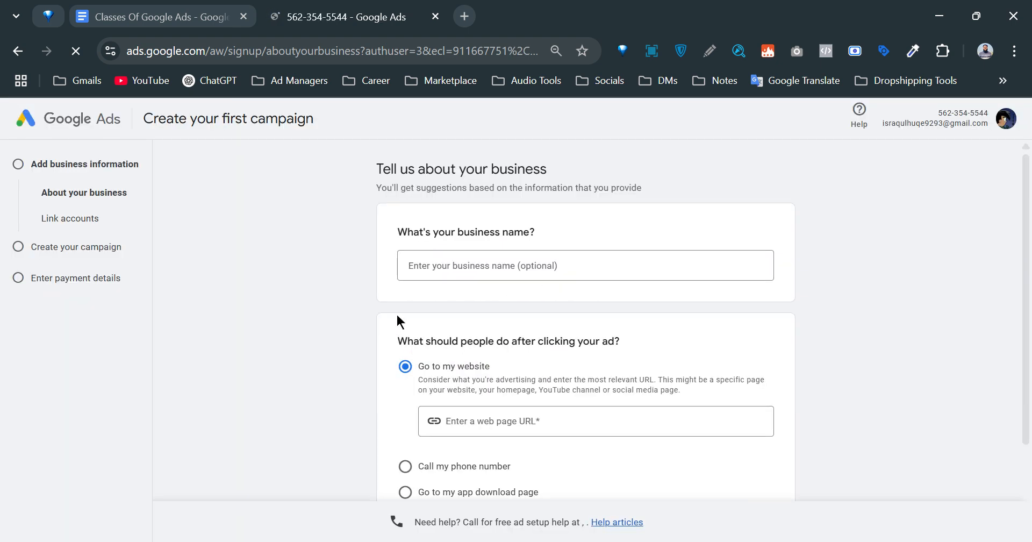
pyautogui.scroll(-2, 626, 290)
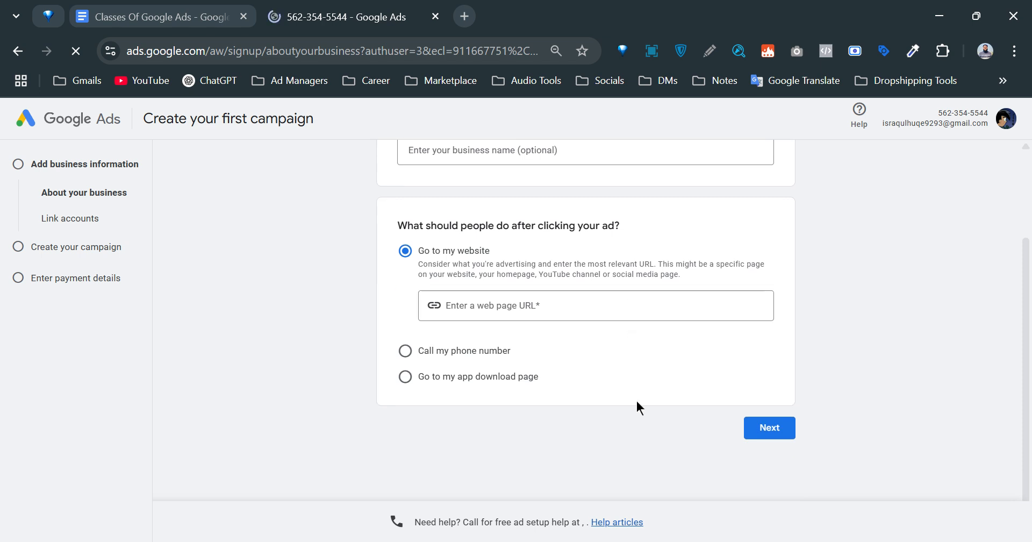
pyautogui.scroll(2, 636, 400)
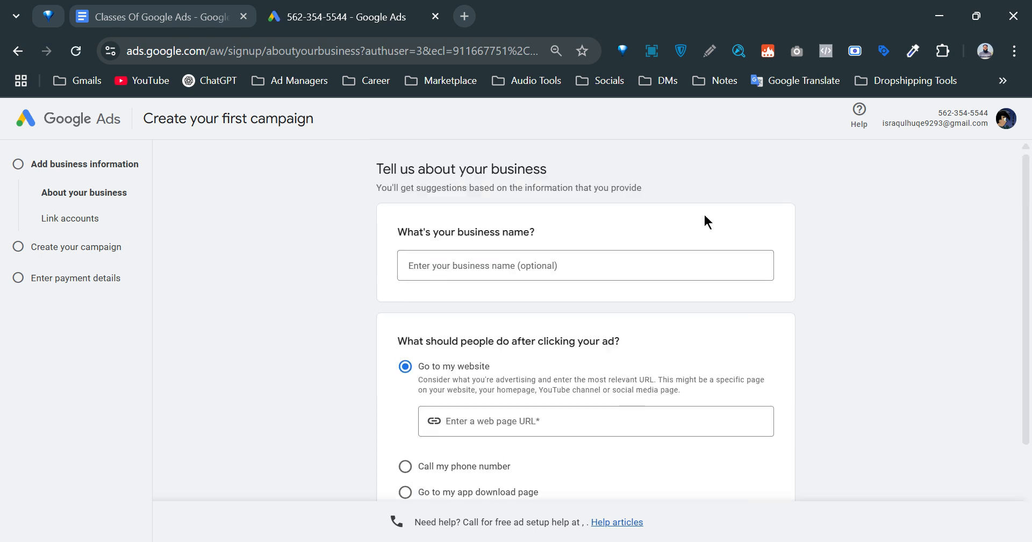
pyautogui.scroll(-2, 706, 219)
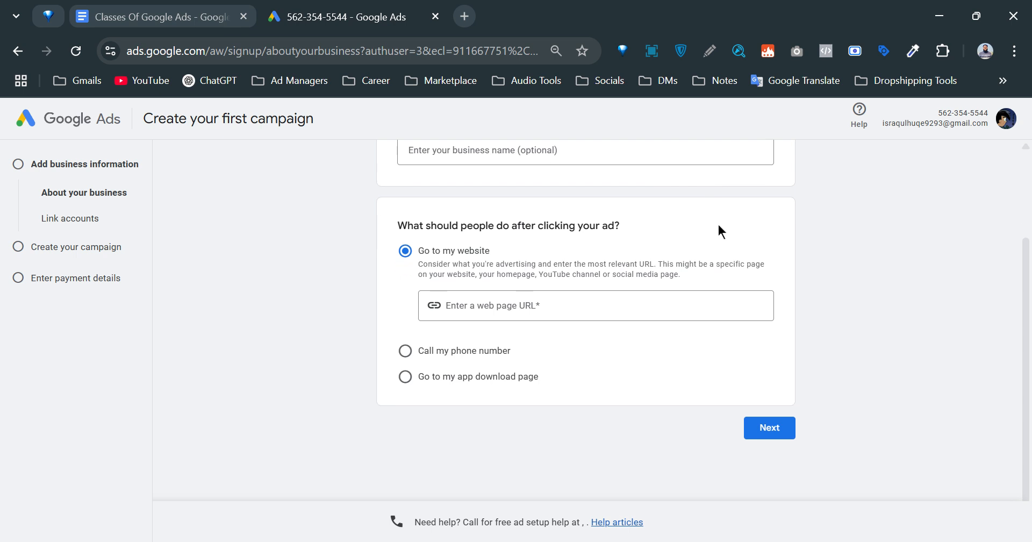
pyautogui.scroll(2, 646, 374)
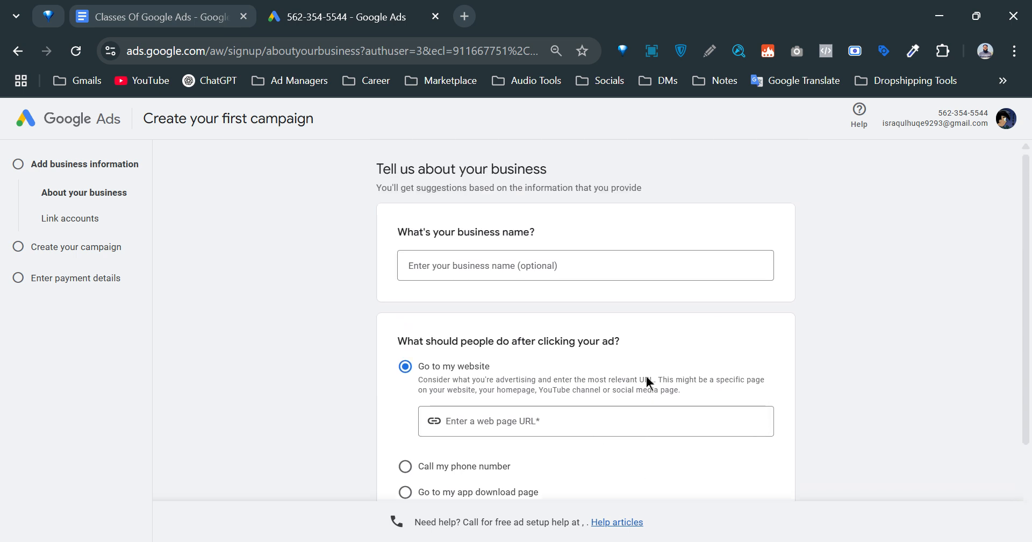
pyautogui.scroll(-2, 474, 285)
pyautogui.click(475, 304)
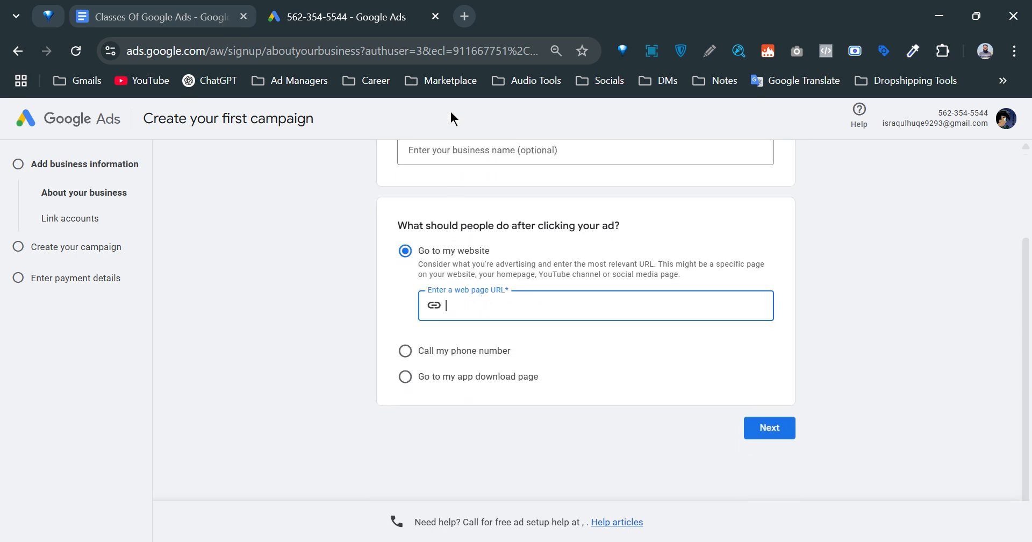
pyautogui.click(464, 16)
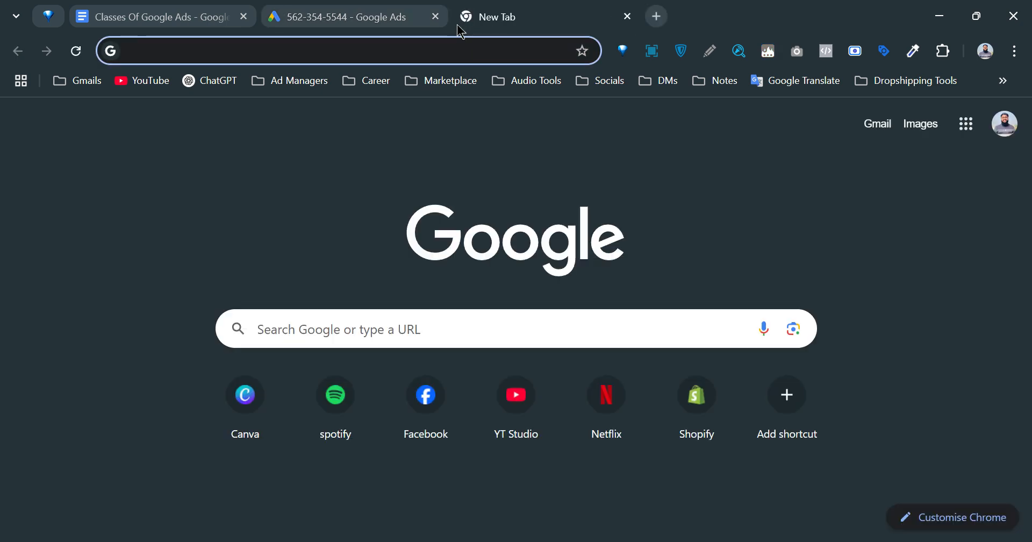
# Go to the soldiersbd.com SOLDIERS homepage via the 'sold' suggestion and select its URL.
pyautogui.write('solde')
pyautogui.press('BackSpace')
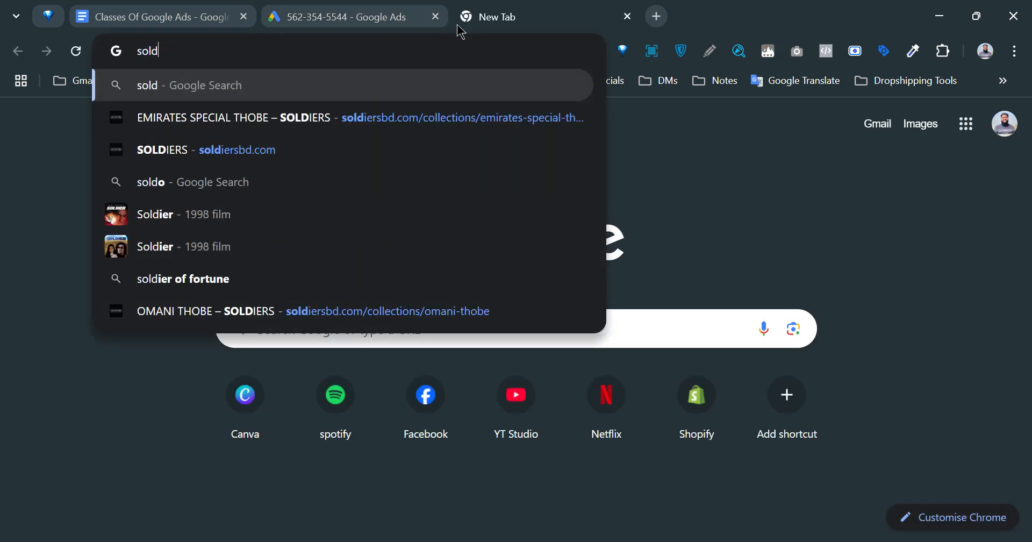
pyautogui.press('Down')
pyautogui.press('Return')
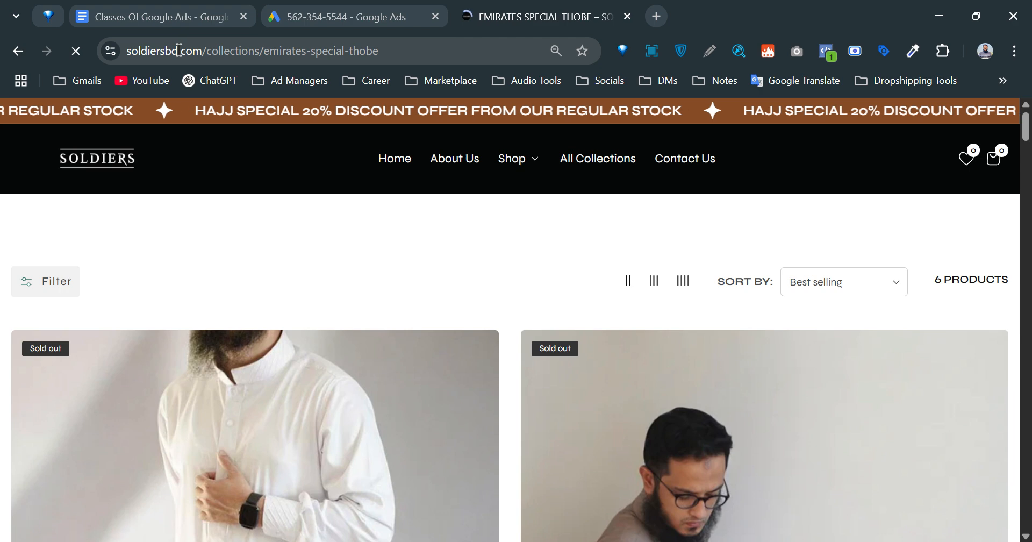
pyautogui.click(92, 170)
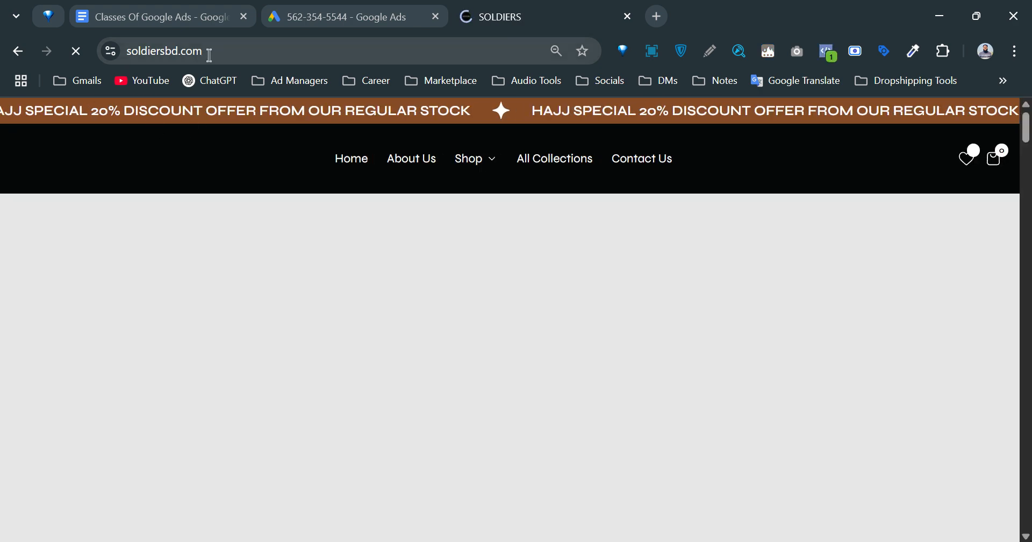
pyautogui.click(209, 52)
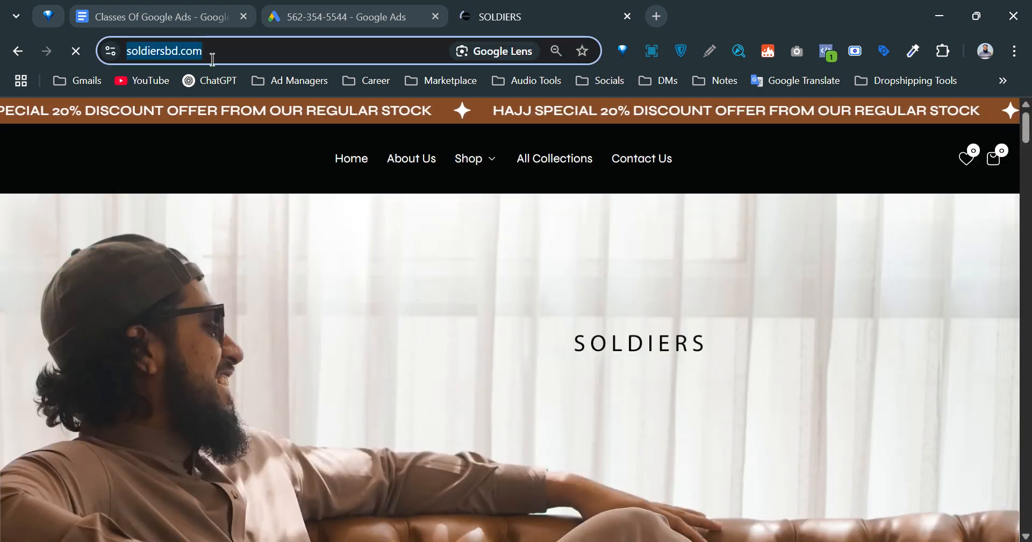
pyautogui.write('https://soldiersbd.com/')
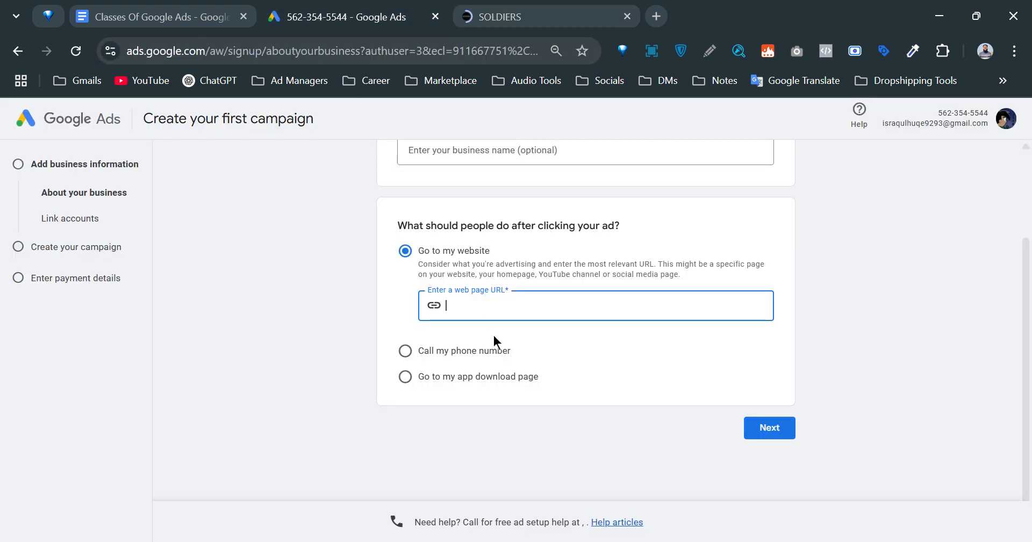
pyautogui.click(579, 349)
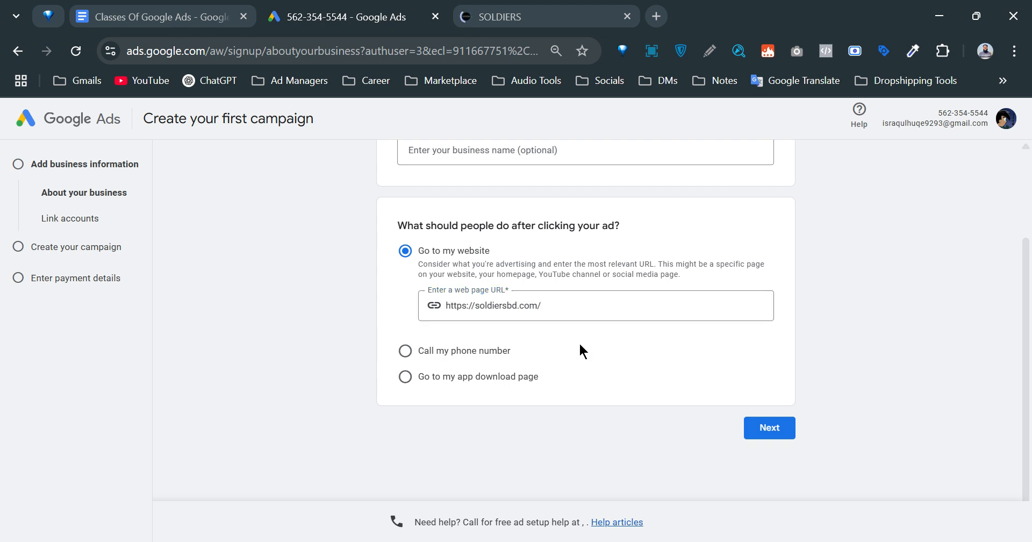
pyautogui.scroll(2, 579, 353)
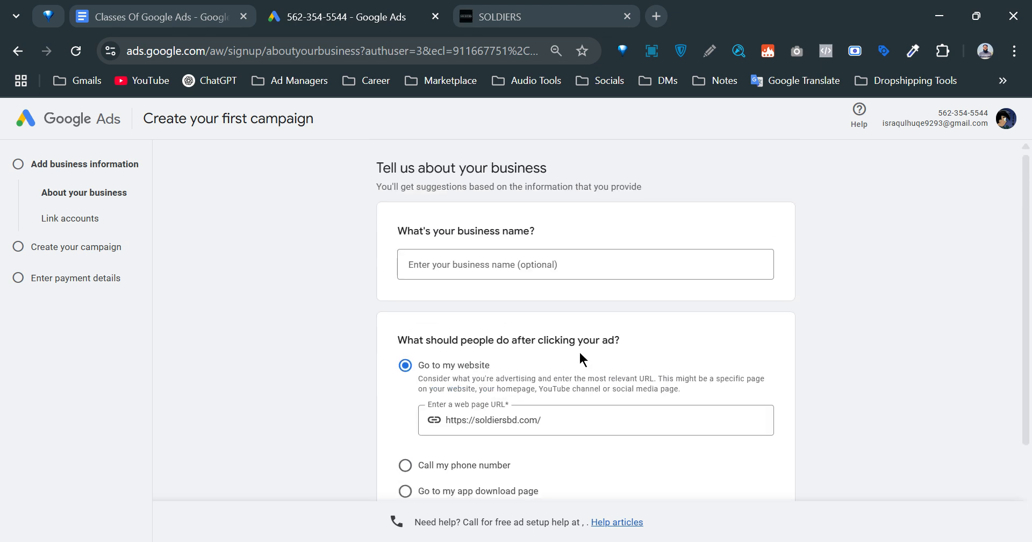
# Enter 'Soldiers Ad Account' as the business name and submit with Next.
pyautogui.click(532, 274)
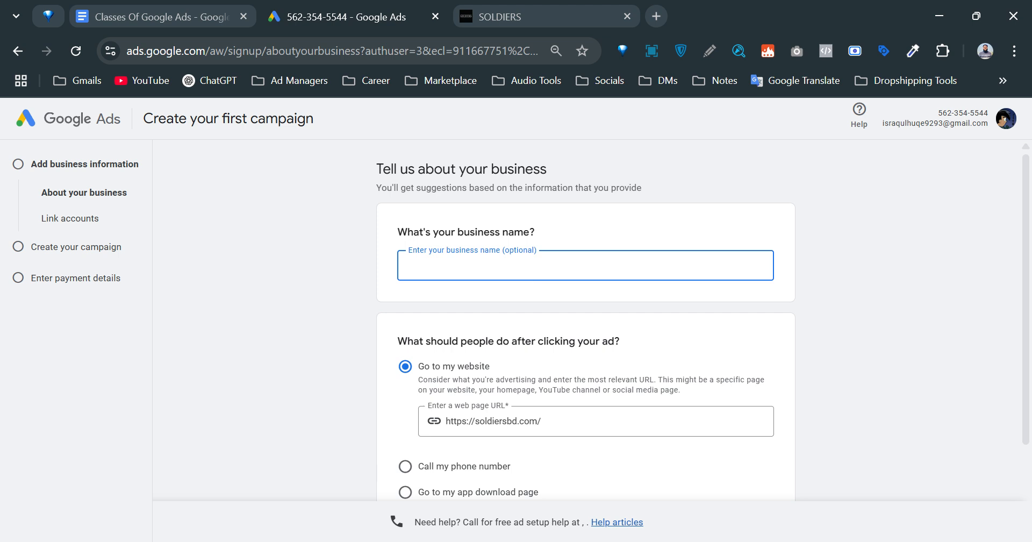
pyautogui.write('Soldiers Ad Account')
pyautogui.hotkey('ctrl', 'a')
pyautogui.click(494, 307)
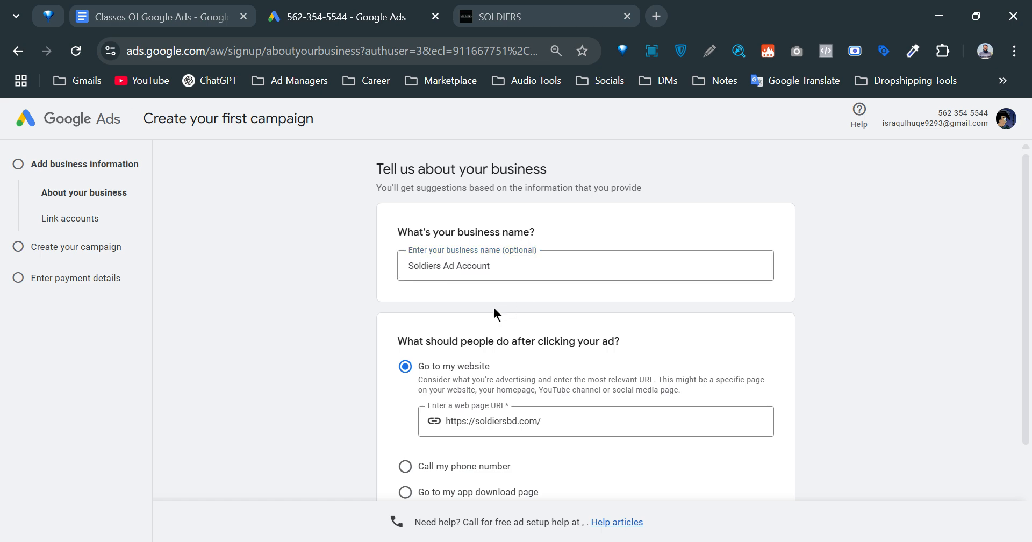
pyautogui.scroll(-2, 501, 351)
pyautogui.click(775, 431)
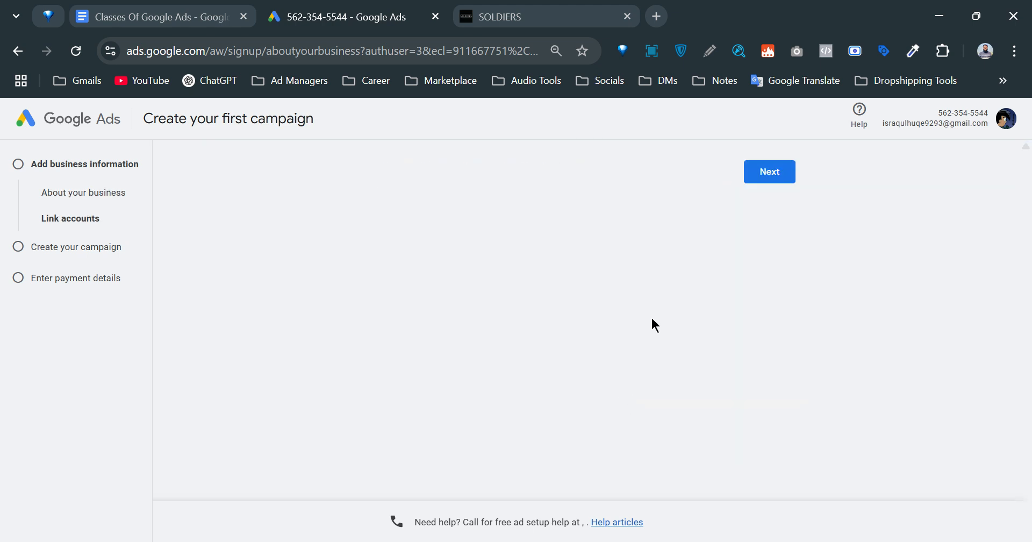
# Uncheck Google Business Profile, Google Merchant Center and YouTube, then skip account linking.
pyautogui.click(774, 175)
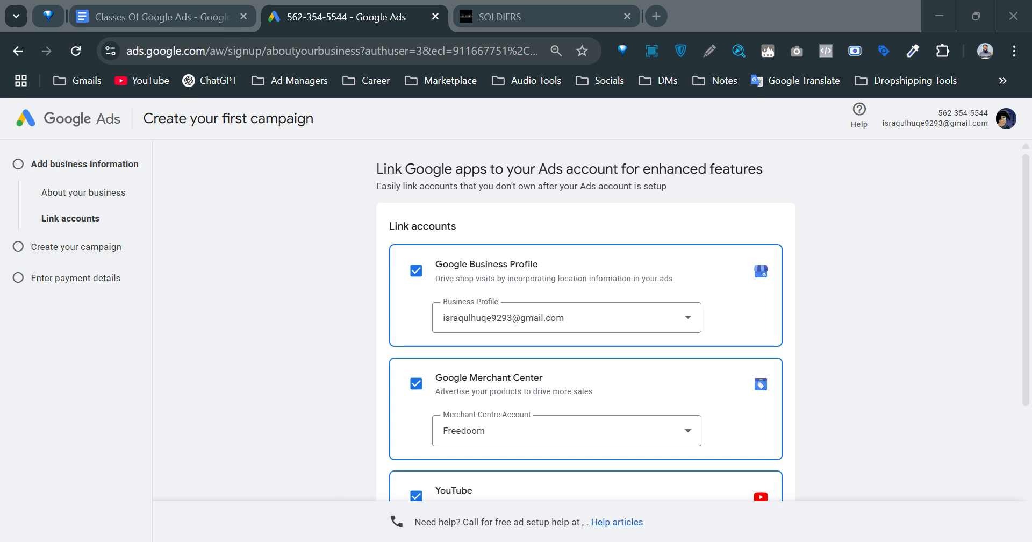
pyautogui.scroll(-3, 991, 322)
pyautogui.scroll(4, 824, 337)
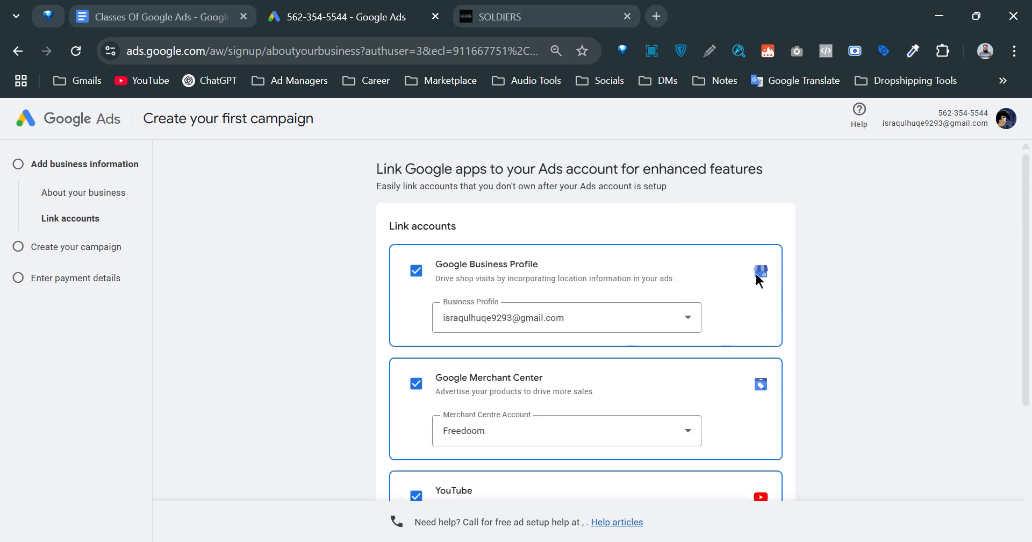
pyautogui.click(599, 325)
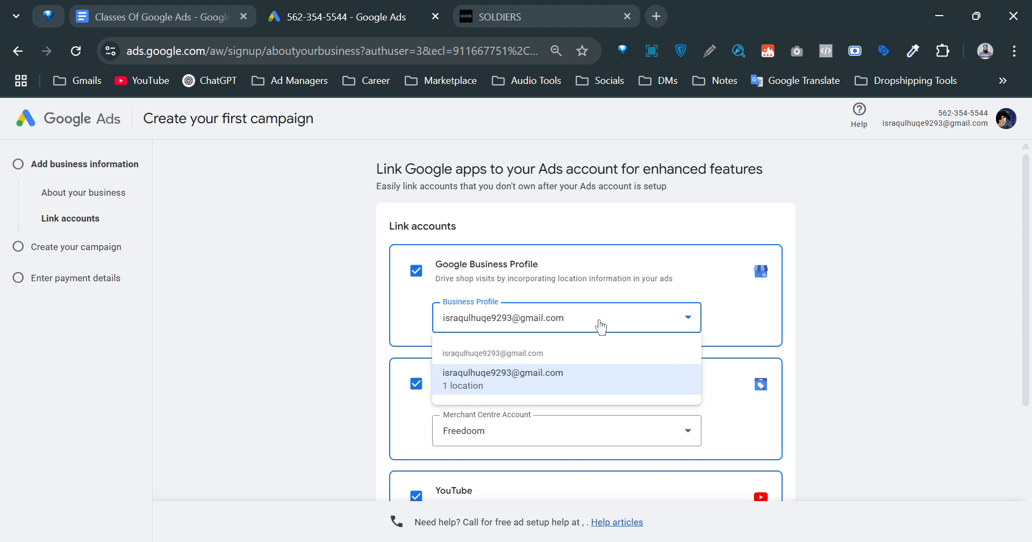
pyautogui.click(597, 326)
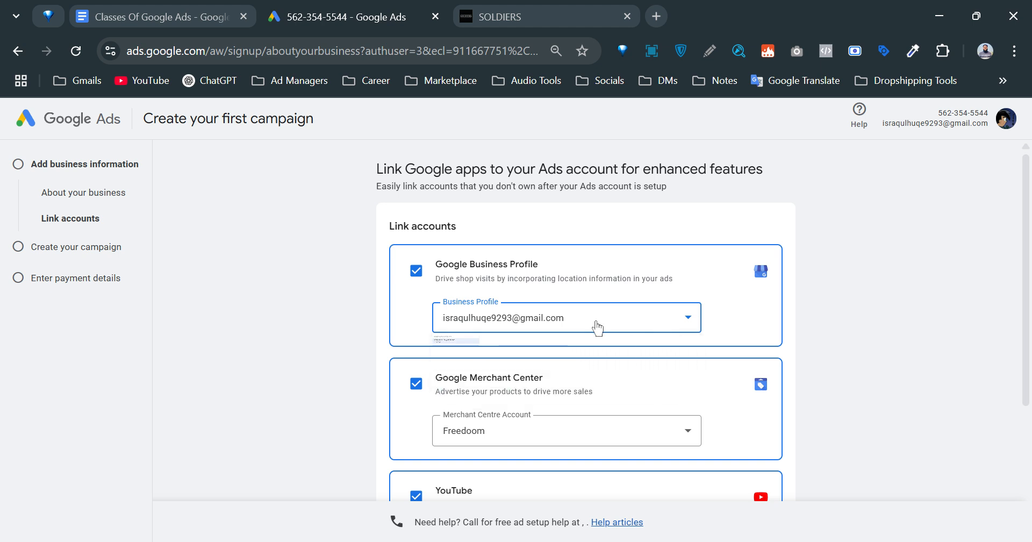
pyautogui.click(416, 270)
pyautogui.click(416, 334)
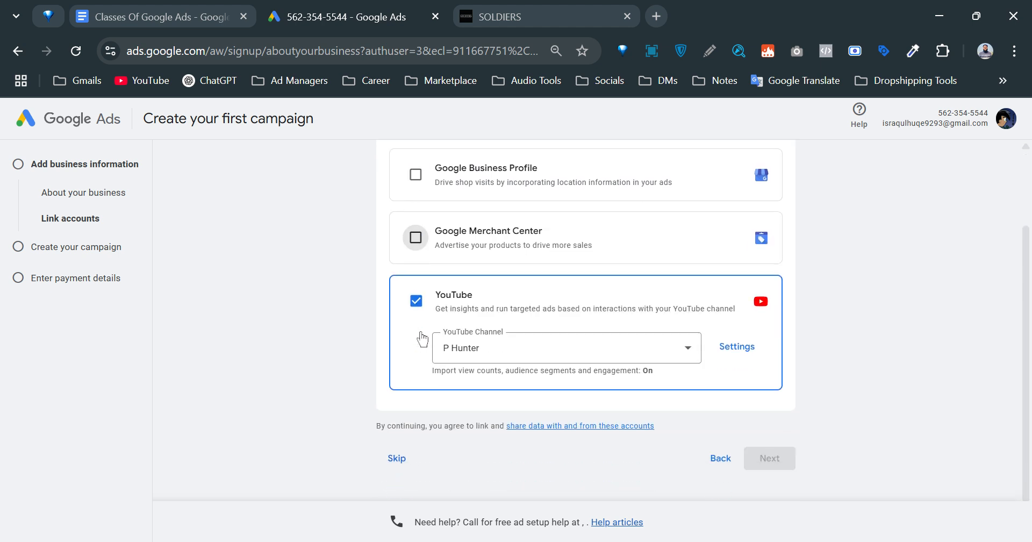
pyautogui.click(415, 363)
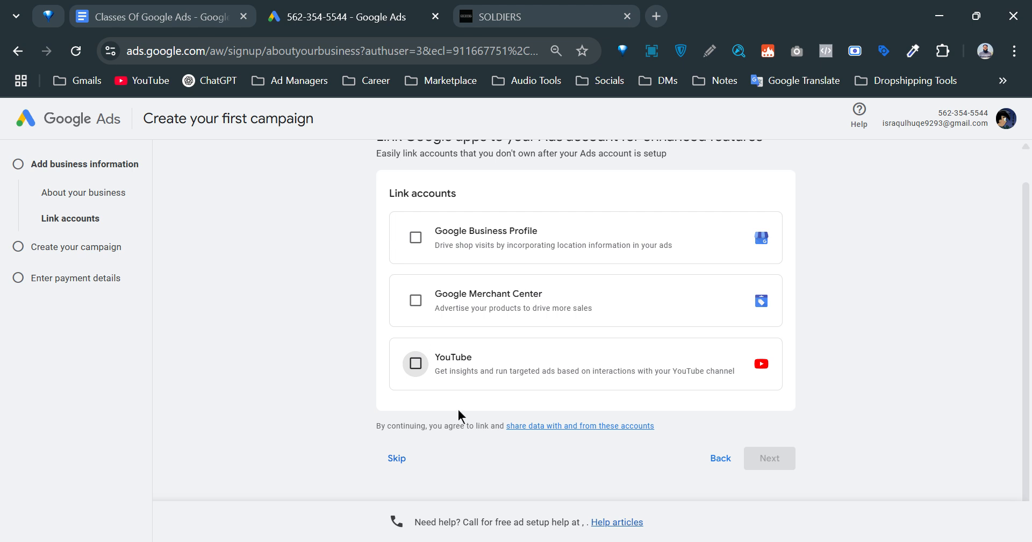
pyautogui.click(397, 459)
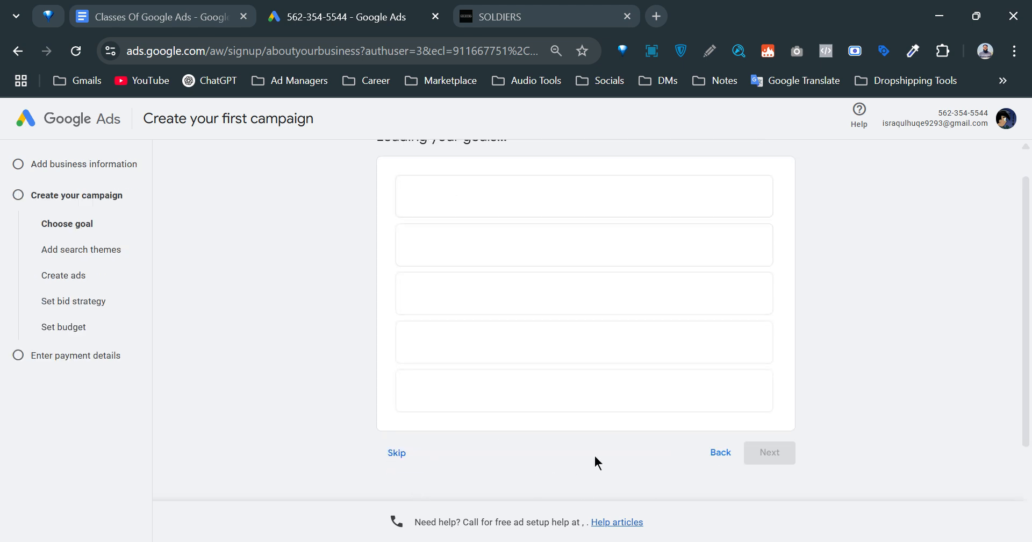
# Skip the campaign goal and campaign type pages until the Leave campaign creation prompt appears.
pyautogui.scroll(-3, 471, 431)
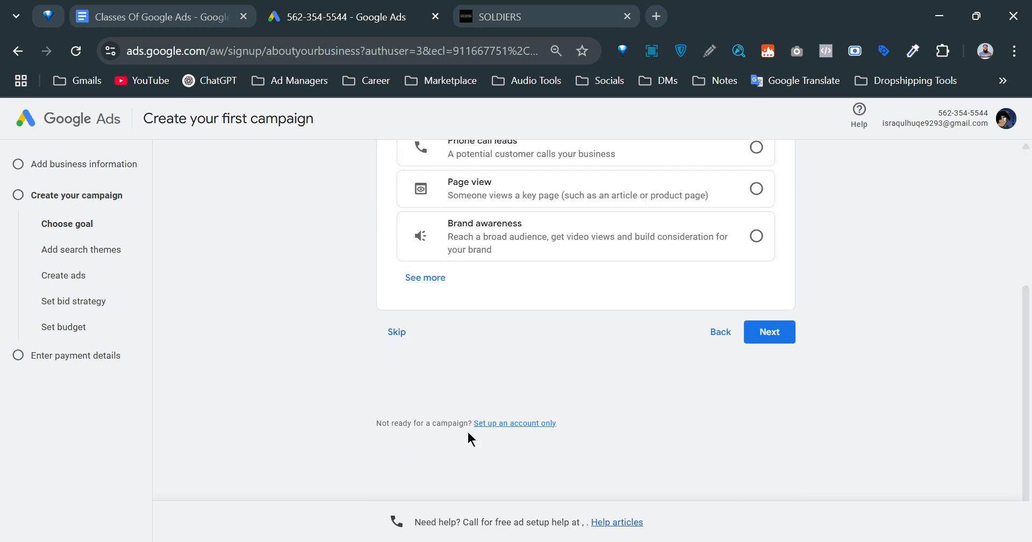
pyautogui.click(399, 332)
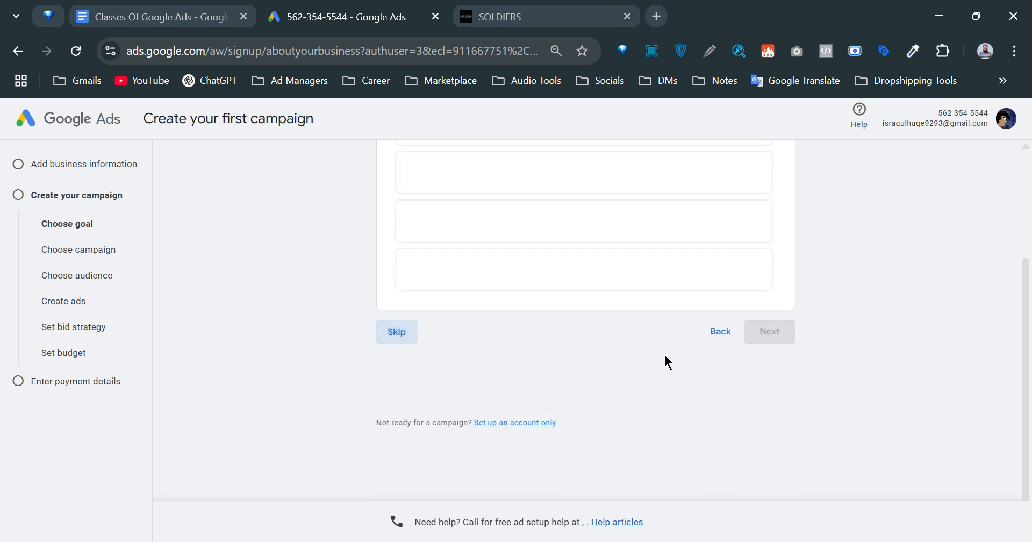
pyautogui.click(396, 336)
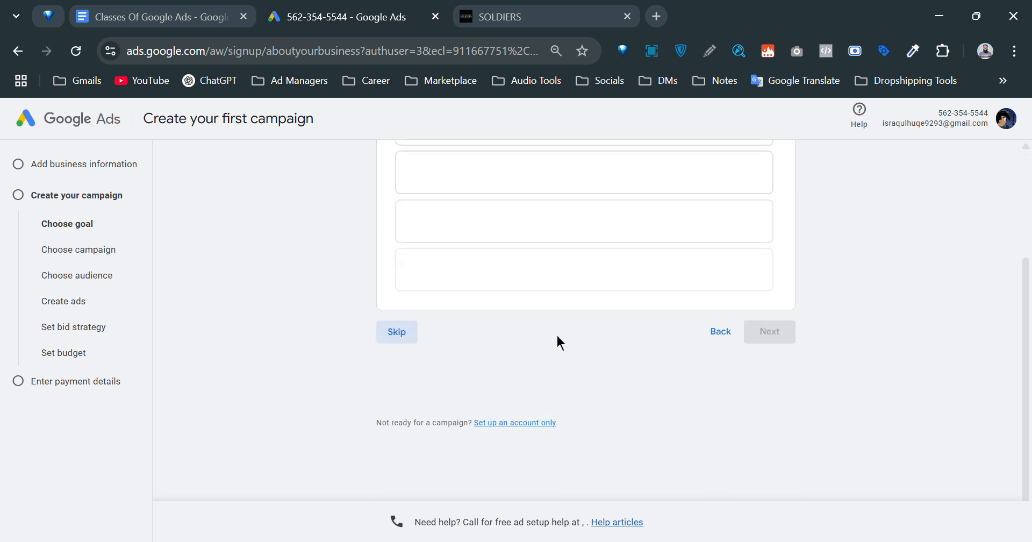
pyautogui.scroll(-4, 505, 435)
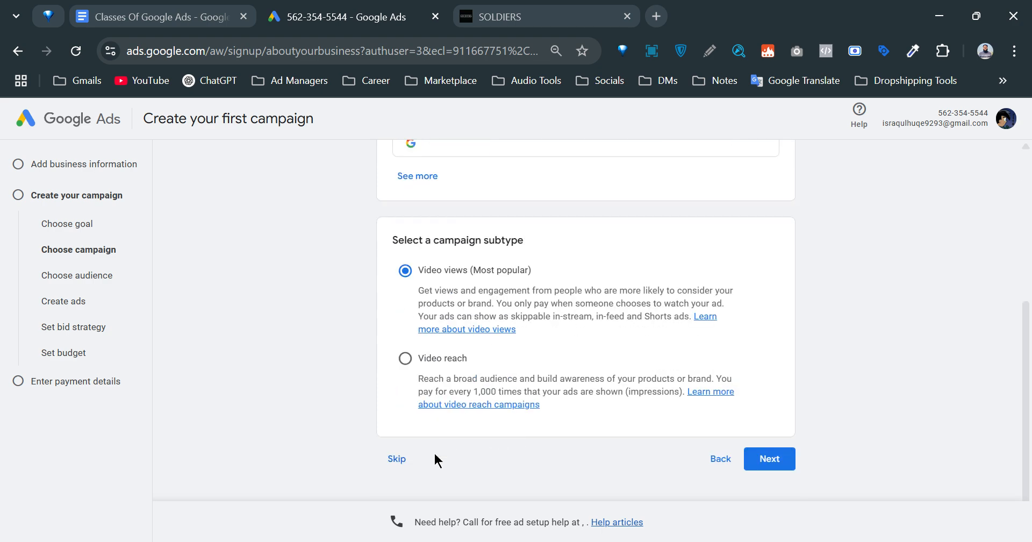
pyautogui.click(398, 458)
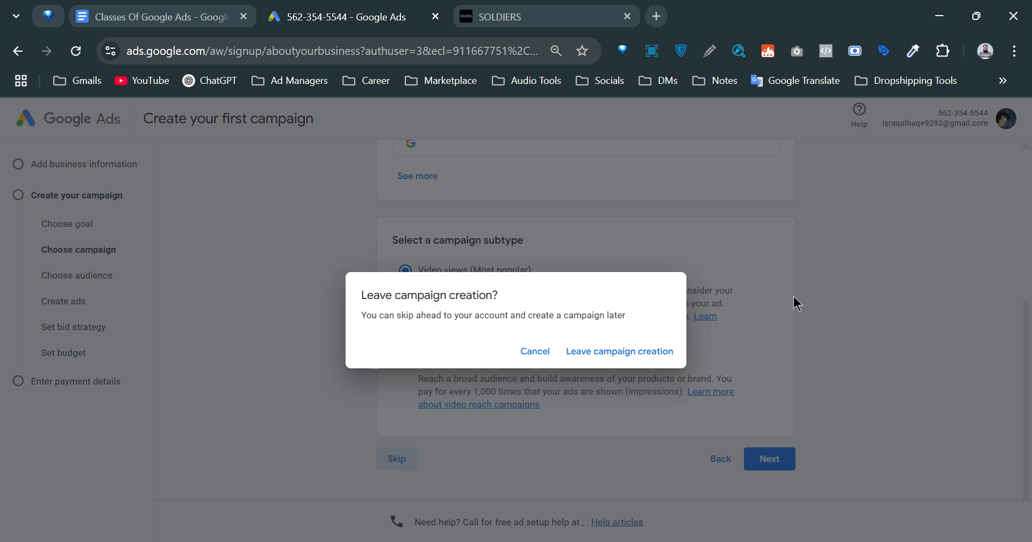
# Confirm leaving campaign creation to reach the Confirm your account settings page.
pyautogui.click(619, 365)
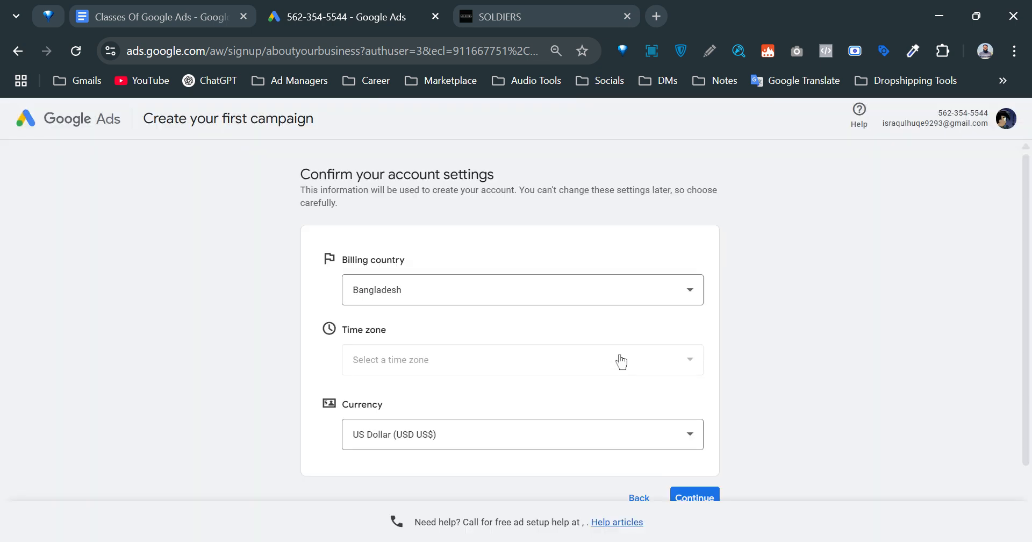
pyautogui.scroll(-2, 494, 341)
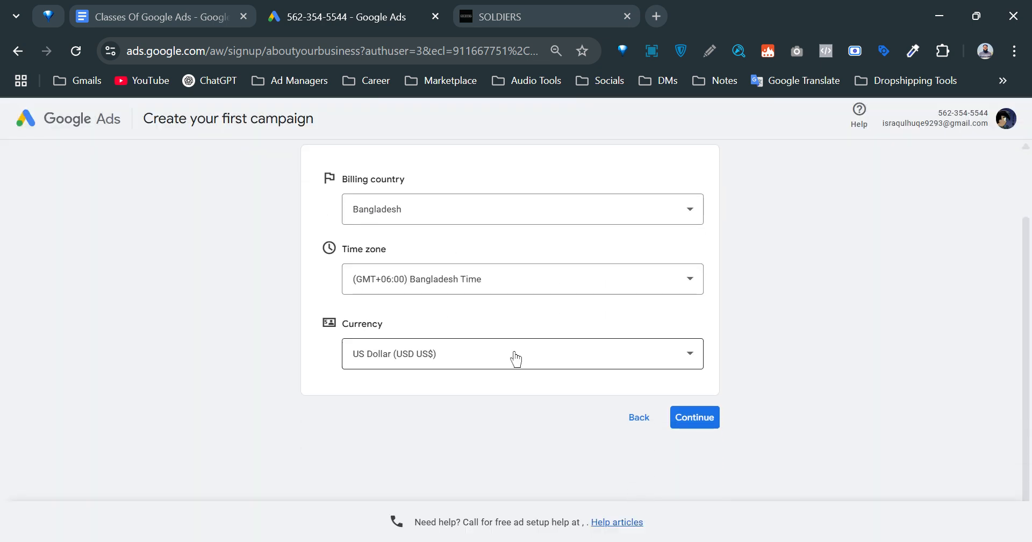
pyautogui.scroll(2, 505, 375)
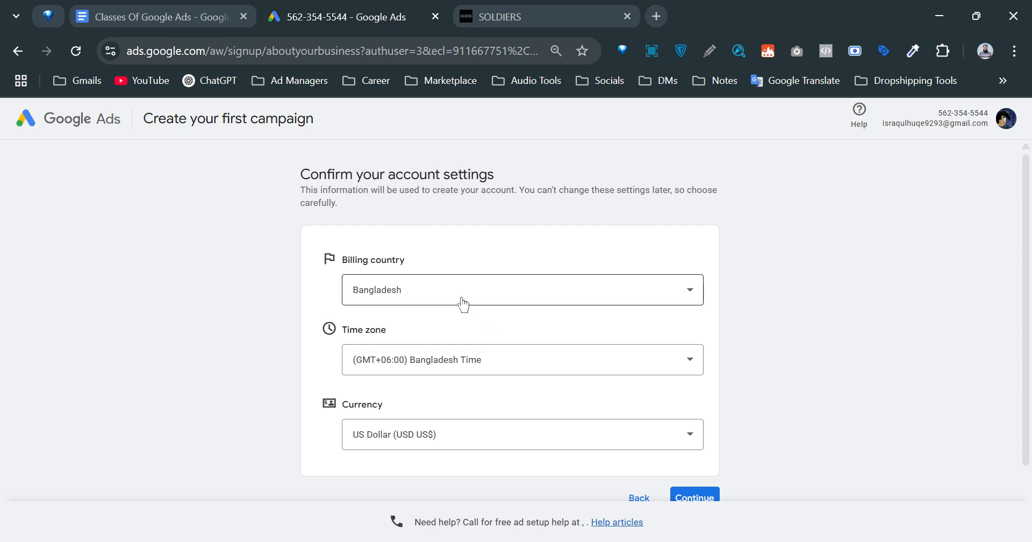
pyautogui.scroll(-2, 397, 383)
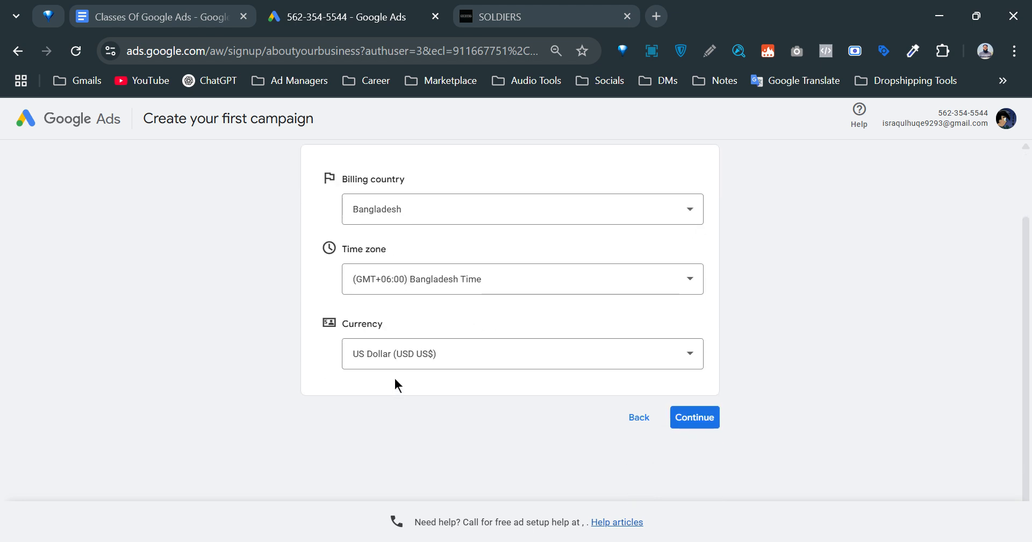
# Keep Bangladesh selected in the Billing country list.
pyautogui.click(476, 215)
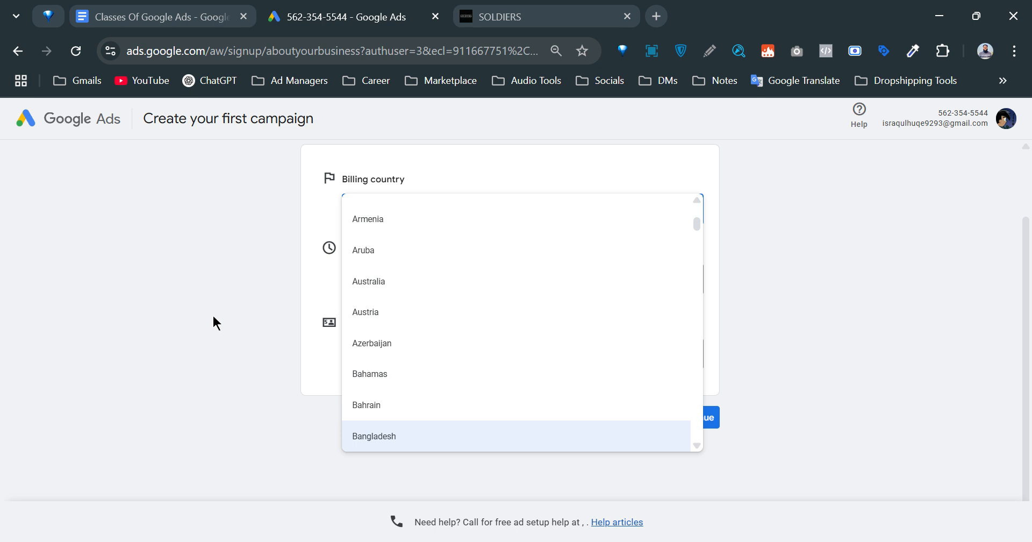
pyautogui.click(198, 303)
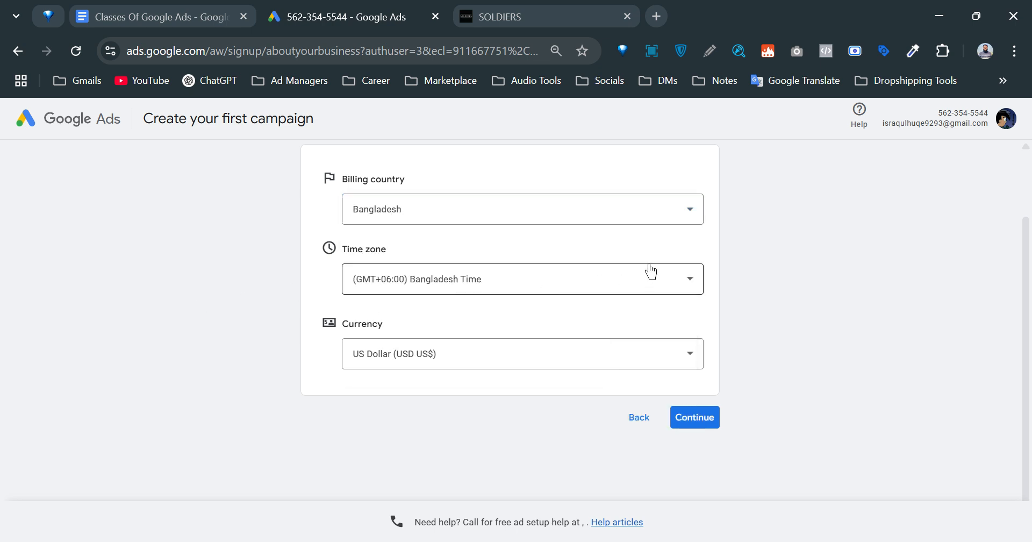
pyautogui.scroll(2, 731, 260)
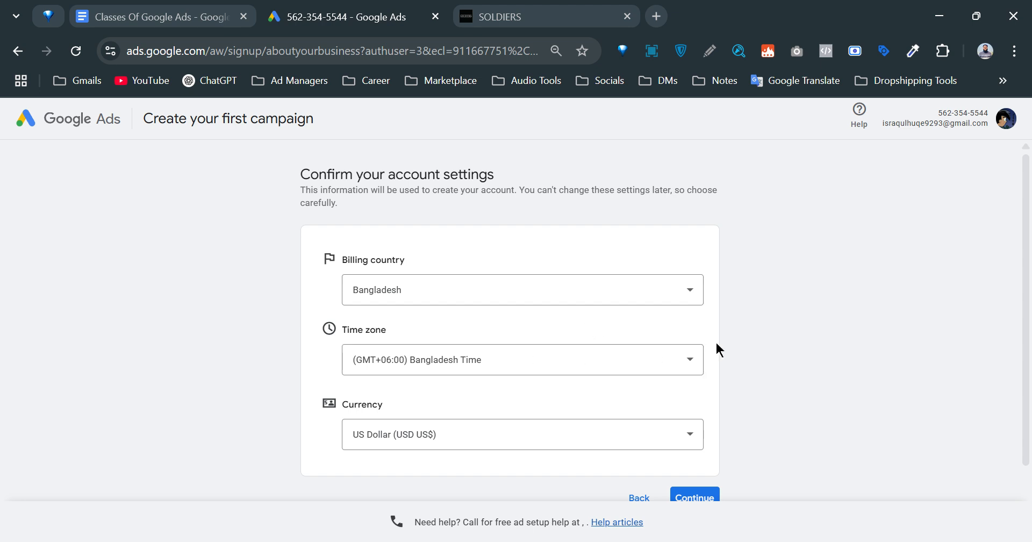
# Choose (GMT+06:00) Bangladesh Time as the account time zone.
pyautogui.click(685, 358)
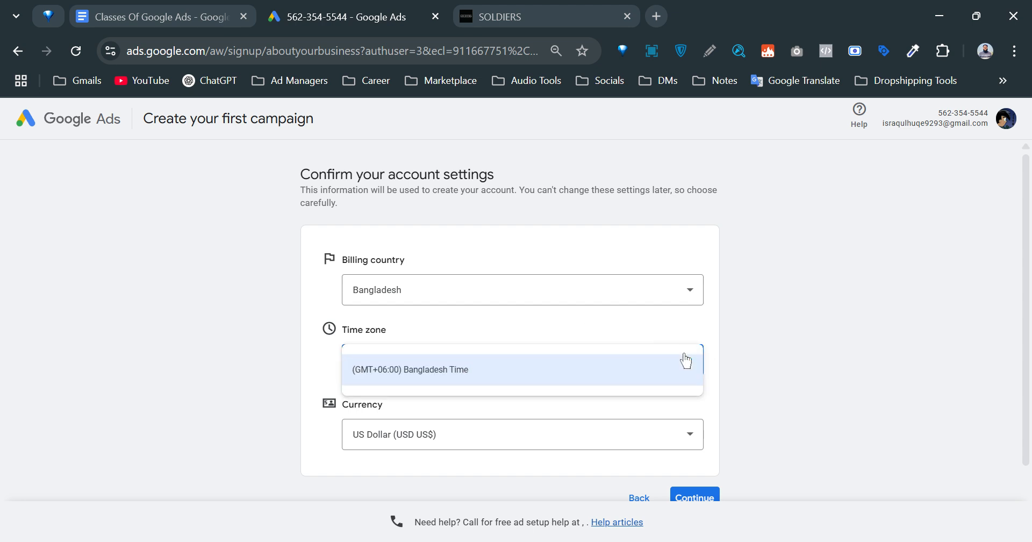
pyautogui.click(572, 326)
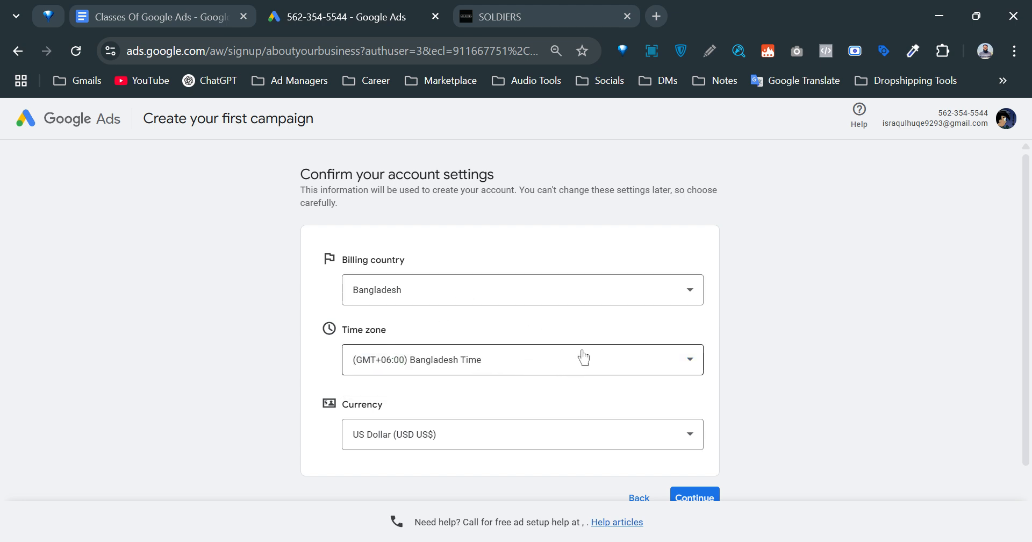
pyautogui.moveTo(395, 329); pyautogui.dragTo(342, 330)
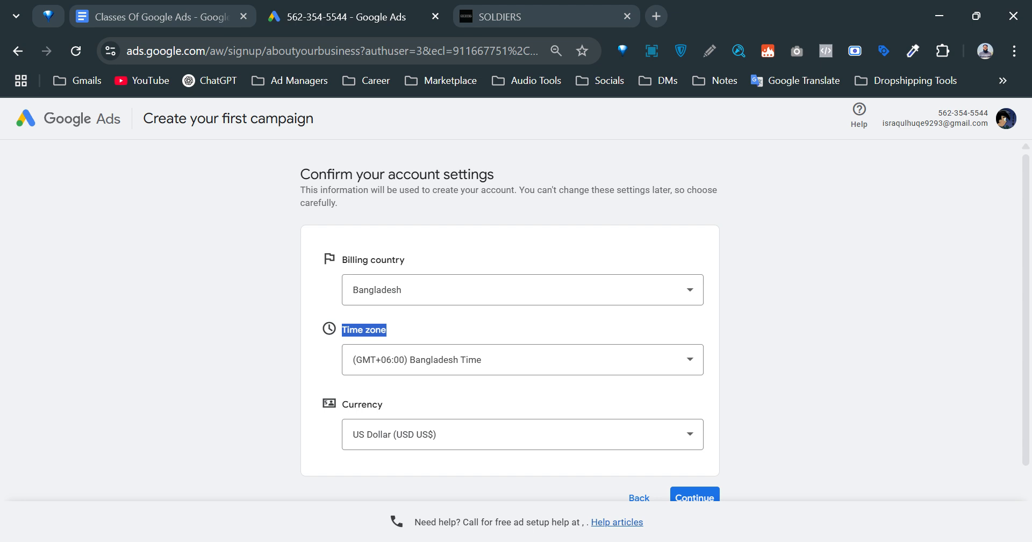
# Review the Bangladesh, Bangladesh Time and US Dollar settings, then continue signup.
pyautogui.click(448, 327)
pyautogui.moveTo(387, 329); pyautogui.dragTo(341, 332)
pyautogui.moveTo(342, 330); pyautogui.dragTo(366, 328)
pyautogui.click(366, 326)
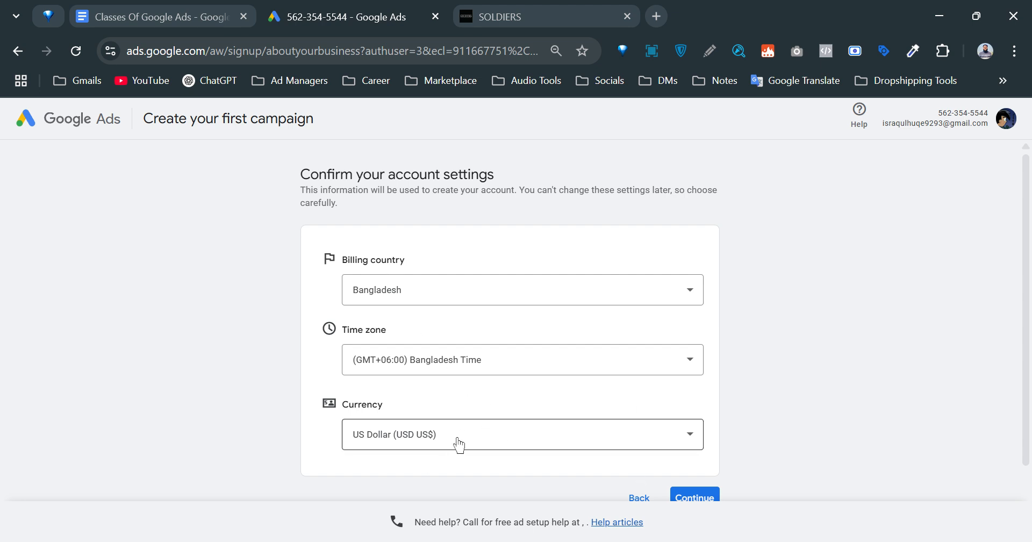
pyautogui.scroll(-2, 458, 444)
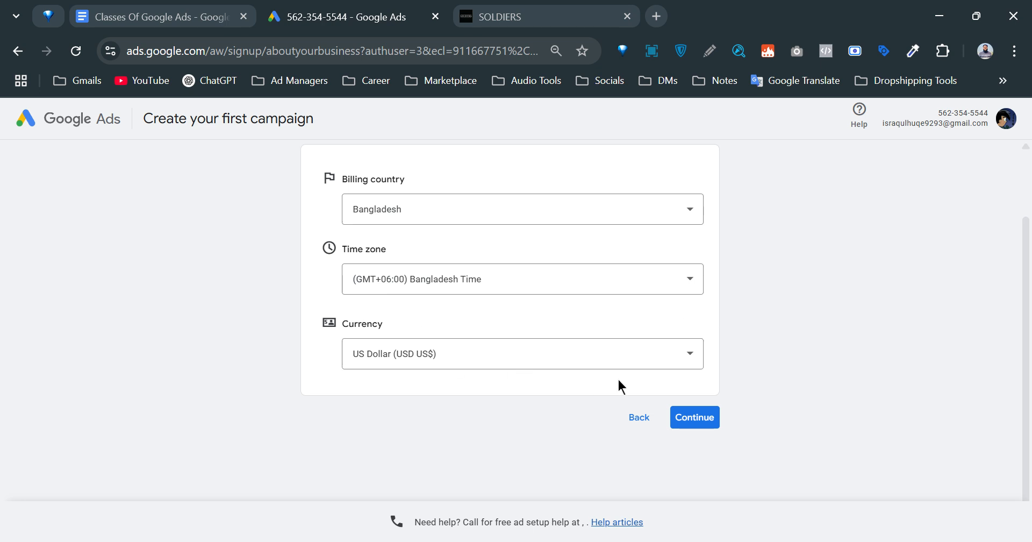
pyautogui.click(712, 421)
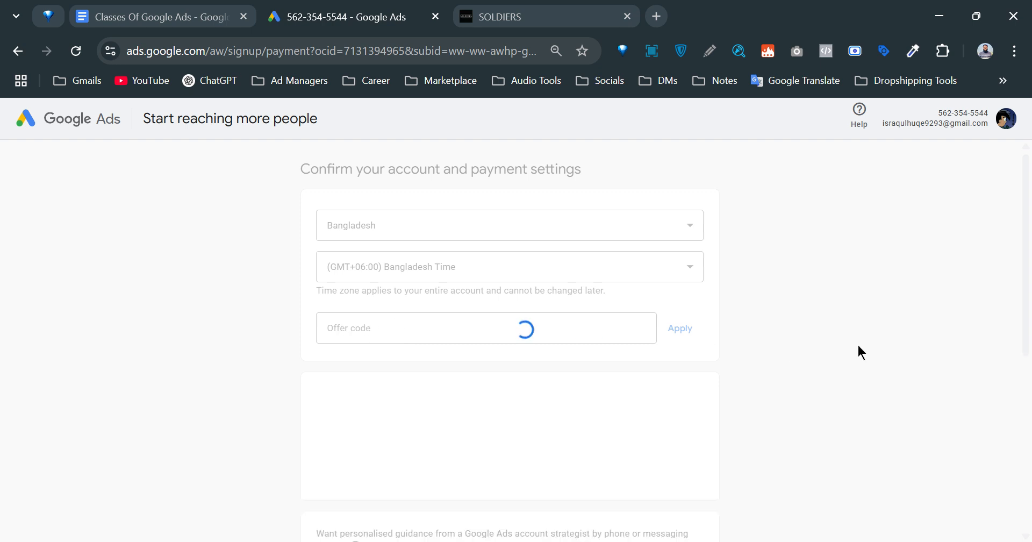
# Switch the payments profile from the organisation profile to the individual profile.
pyautogui.scroll(-5, 858, 352)
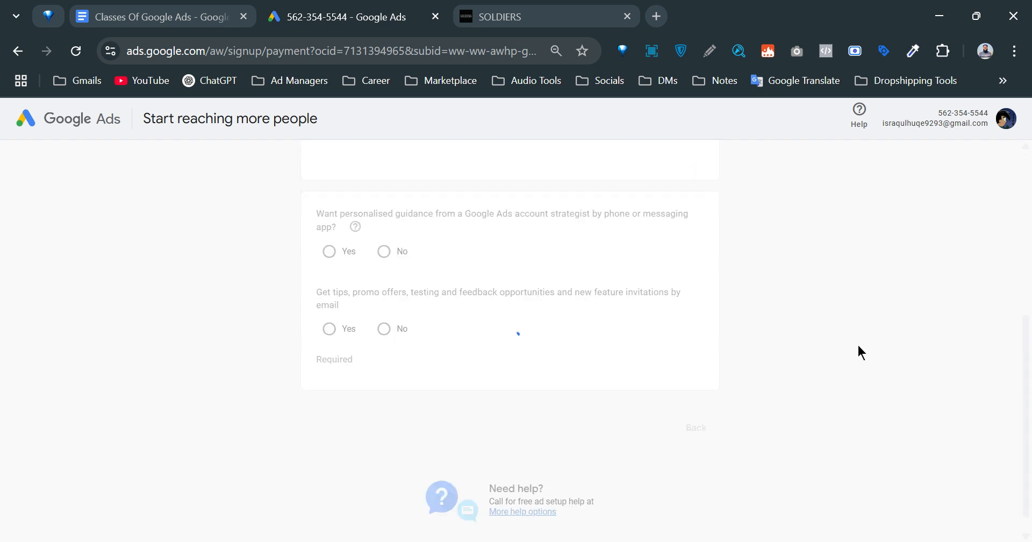
pyautogui.scroll(5, 857, 352)
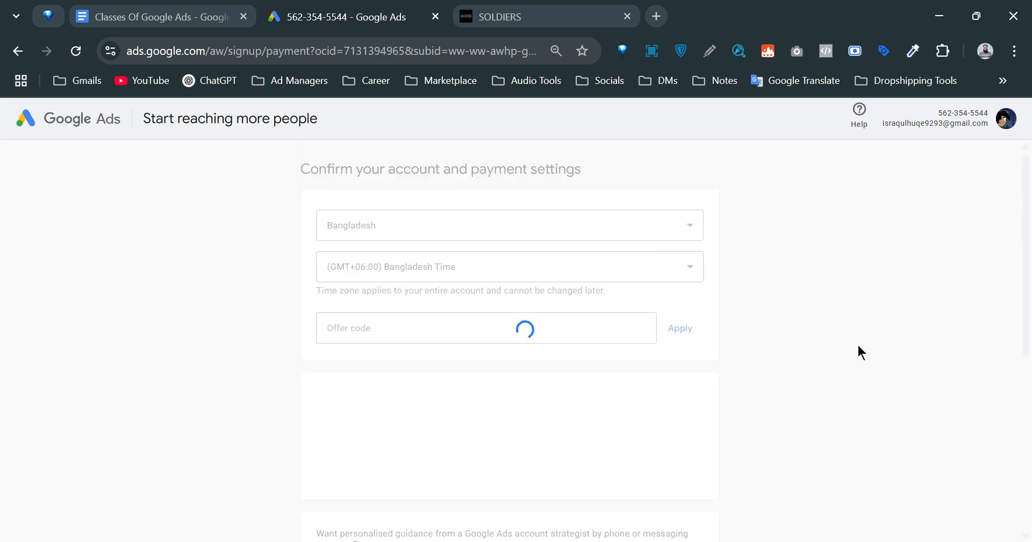
pyautogui.scroll(-4, 857, 352)
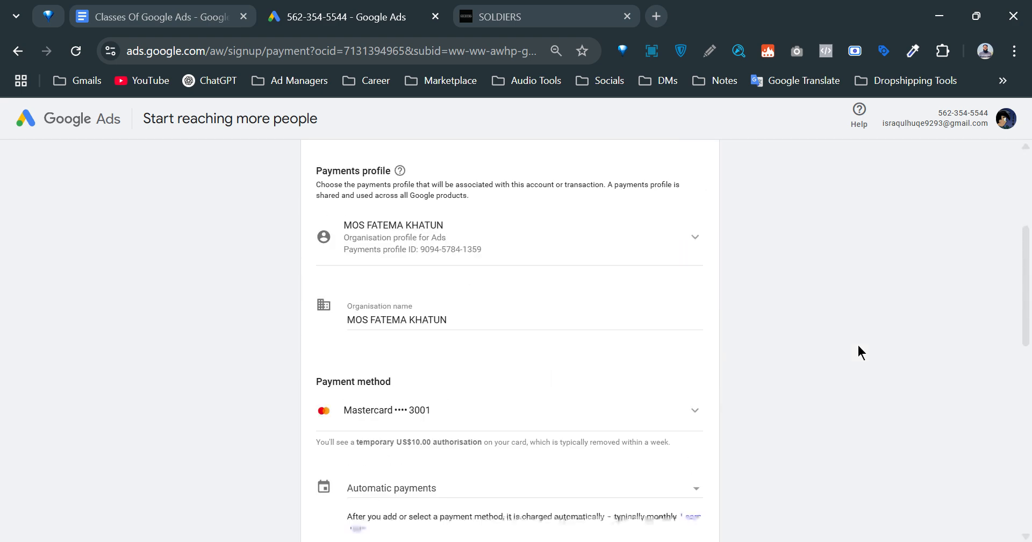
pyautogui.scroll(4, 480, 330)
pyautogui.scroll(-3, 511, 322)
pyautogui.scroll(-3, 562, 263)
pyautogui.click(640, 173)
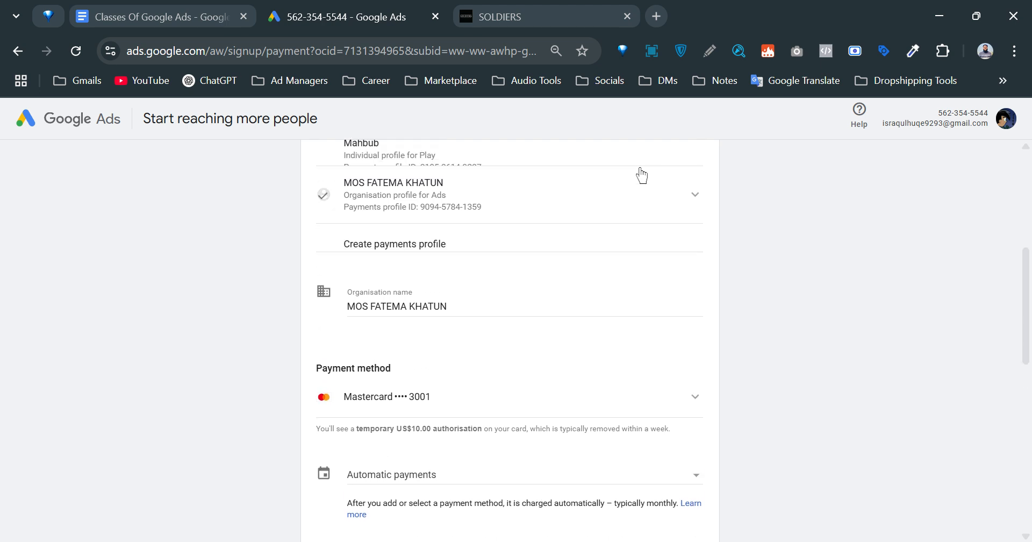
pyautogui.scroll(2, 596, 259)
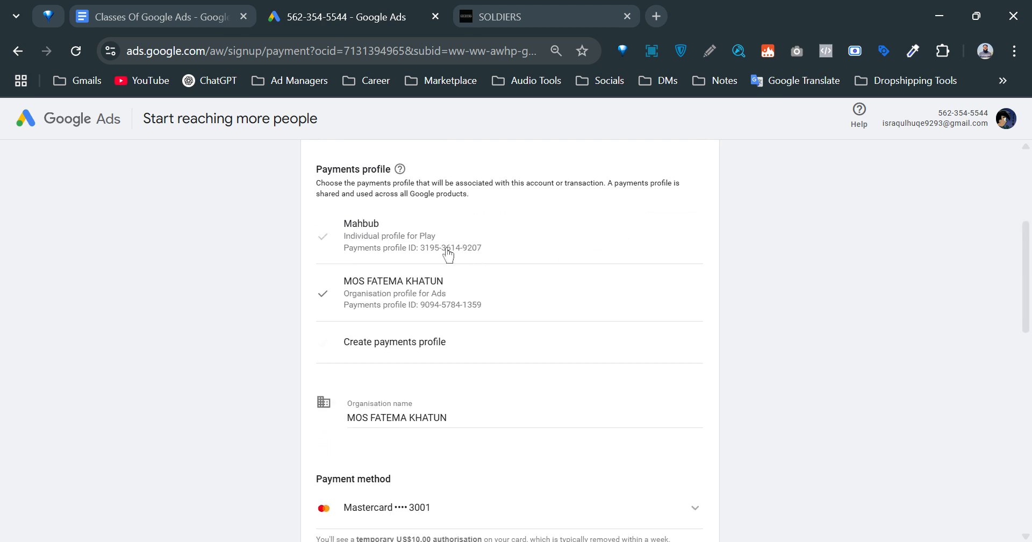
pyautogui.click(519, 249)
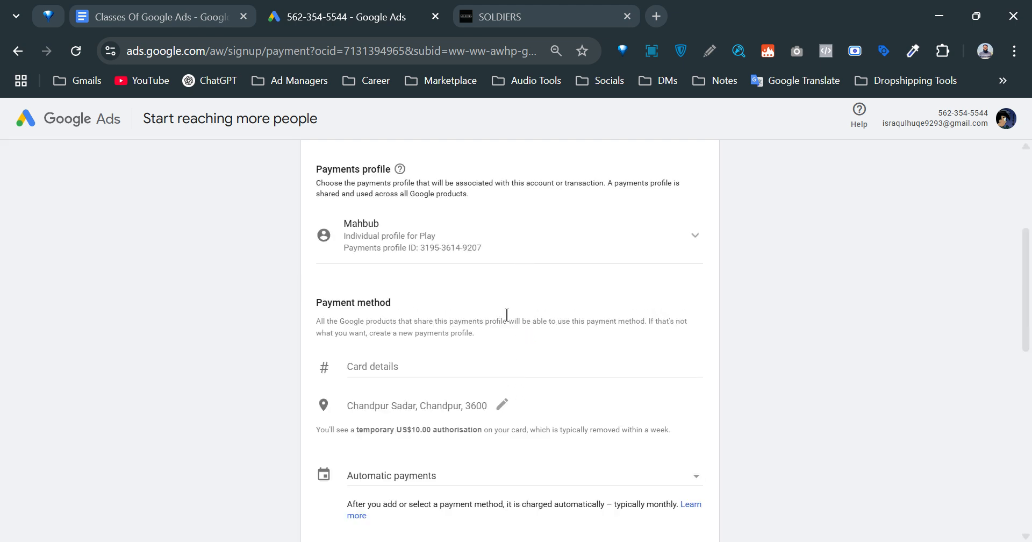
# Scroll through the payment setup page, reviewing billing address, automatic payments and the US$10.00 authorisation.
pyautogui.scroll(-10, 487, 317)
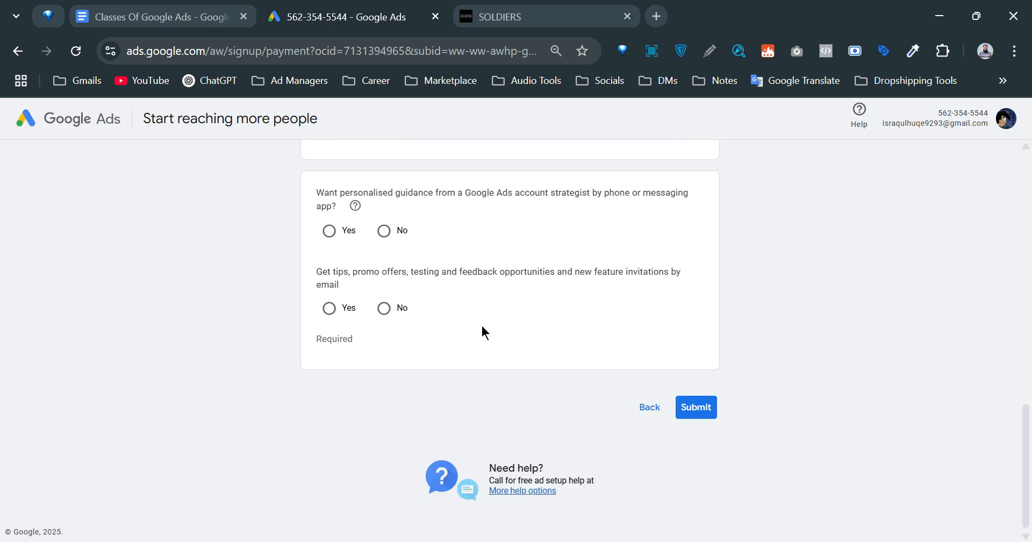
pyautogui.scroll(10, 455, 411)
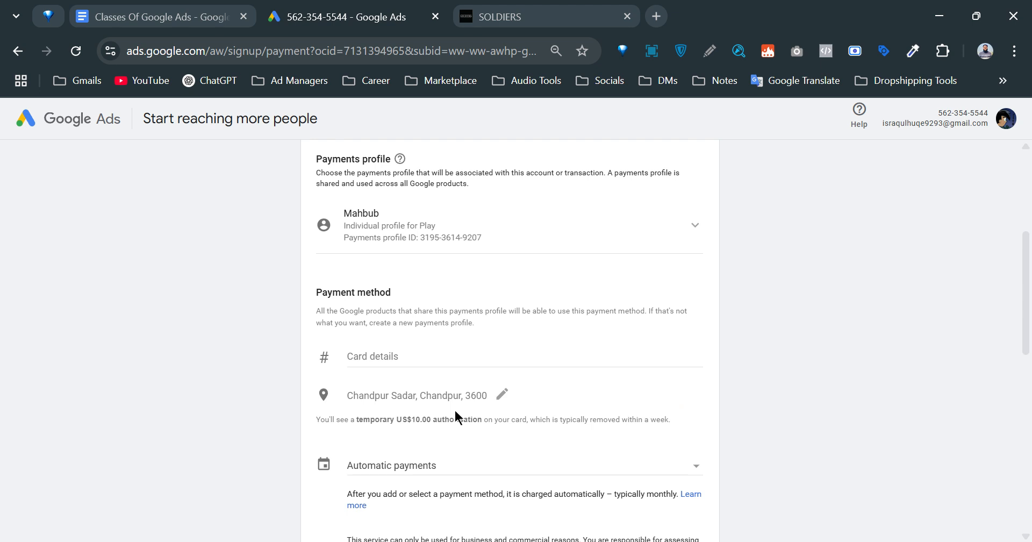
pyautogui.scroll(1, 454, 411)
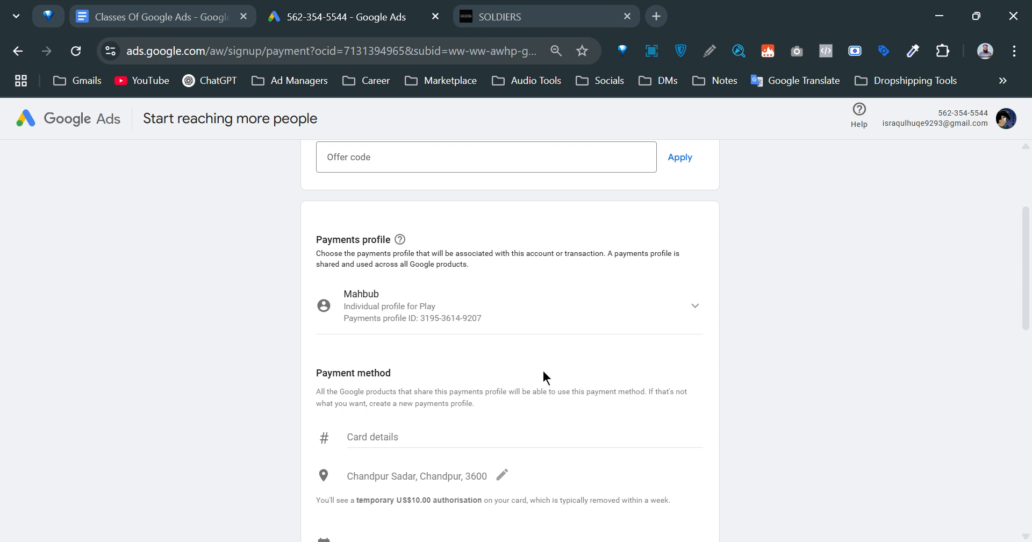
pyautogui.scroll(-2, 544, 381)
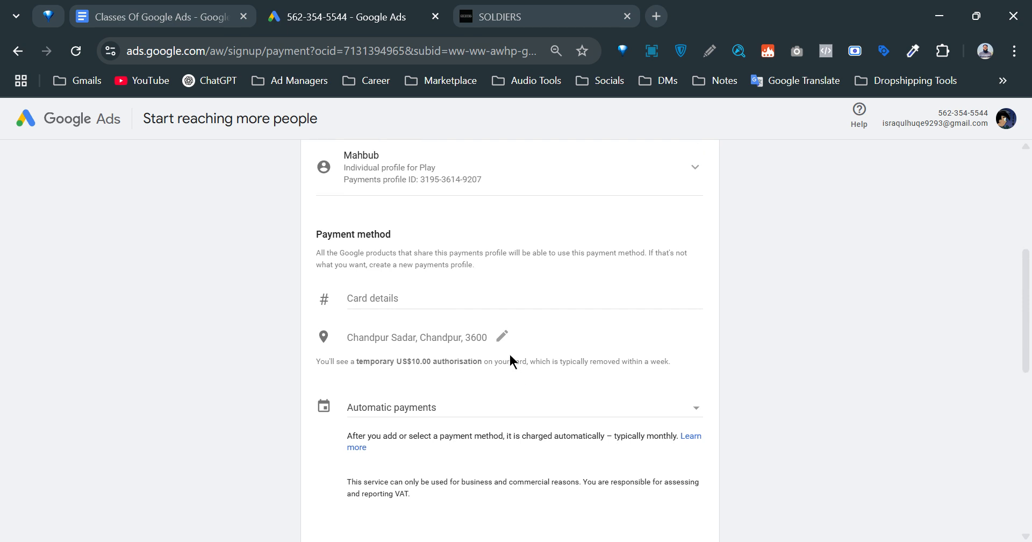
pyautogui.scroll(5, 510, 355)
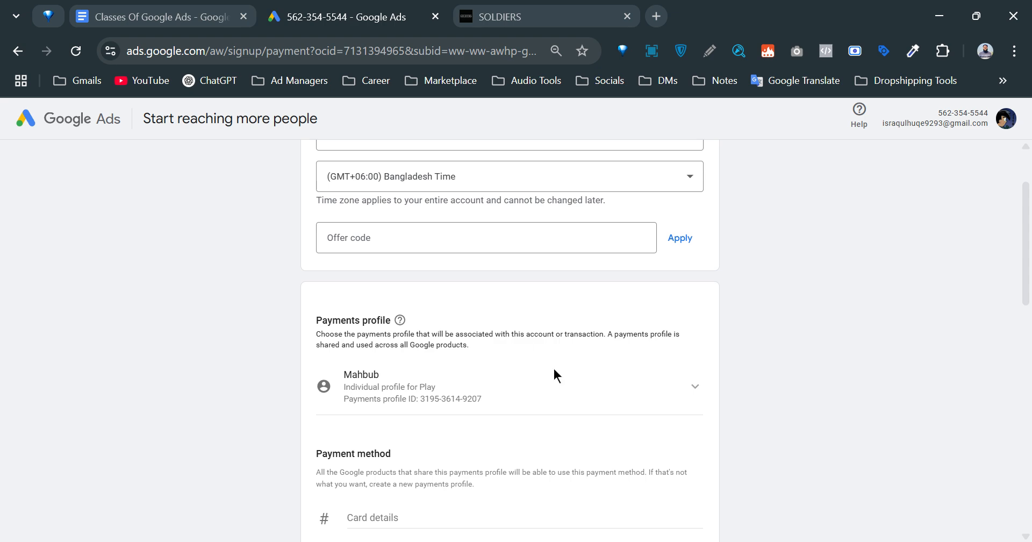
pyautogui.scroll(-5, 528, 351)
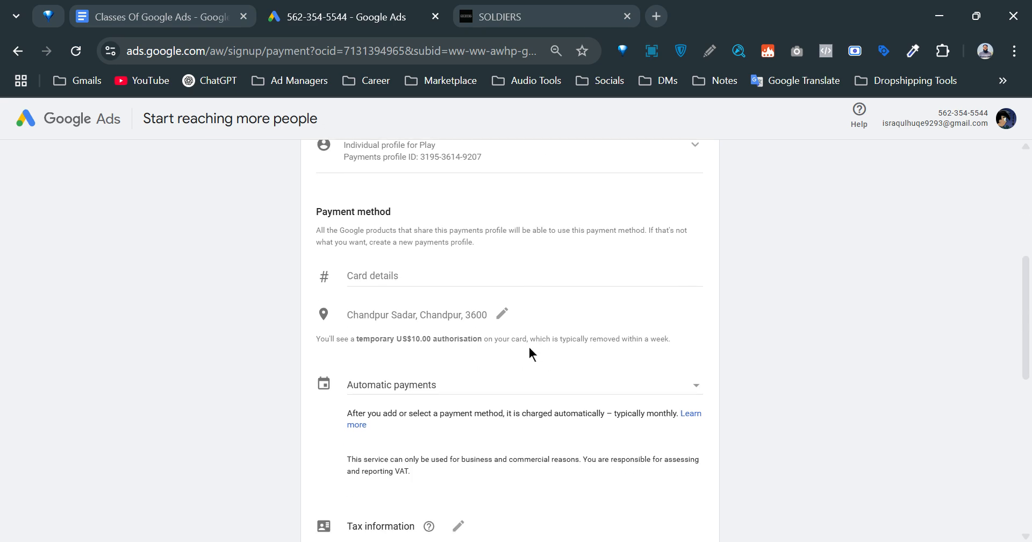
pyautogui.scroll(3, 529, 349)
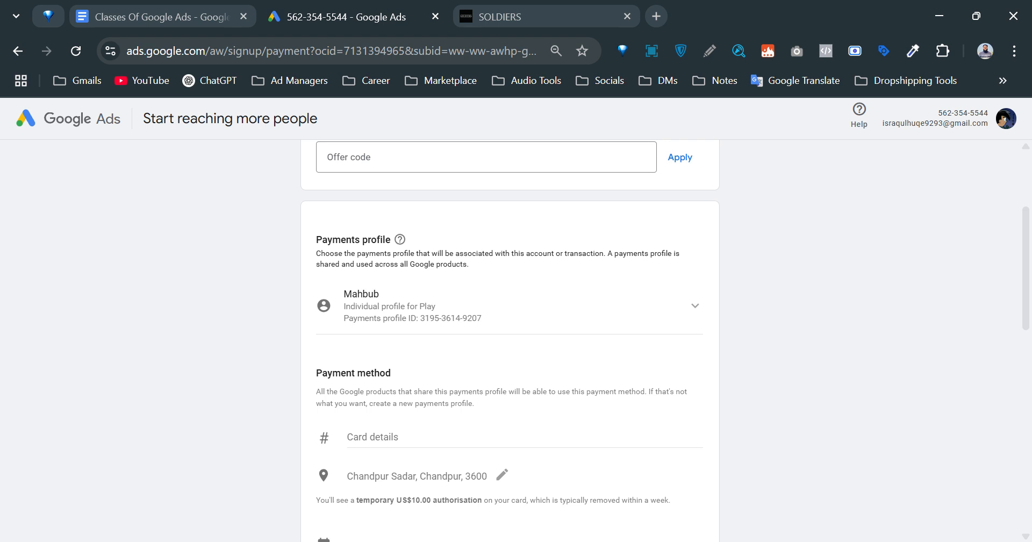
# Choose Create payments profile to get a blank organisation, card and billing address form.
pyautogui.click(542, 322)
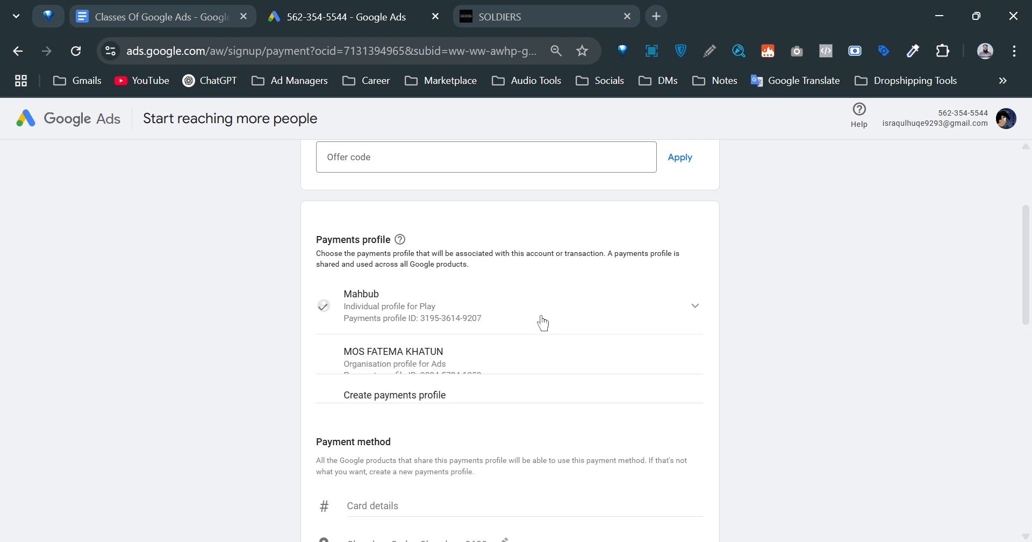
pyautogui.scroll(-2, 601, 356)
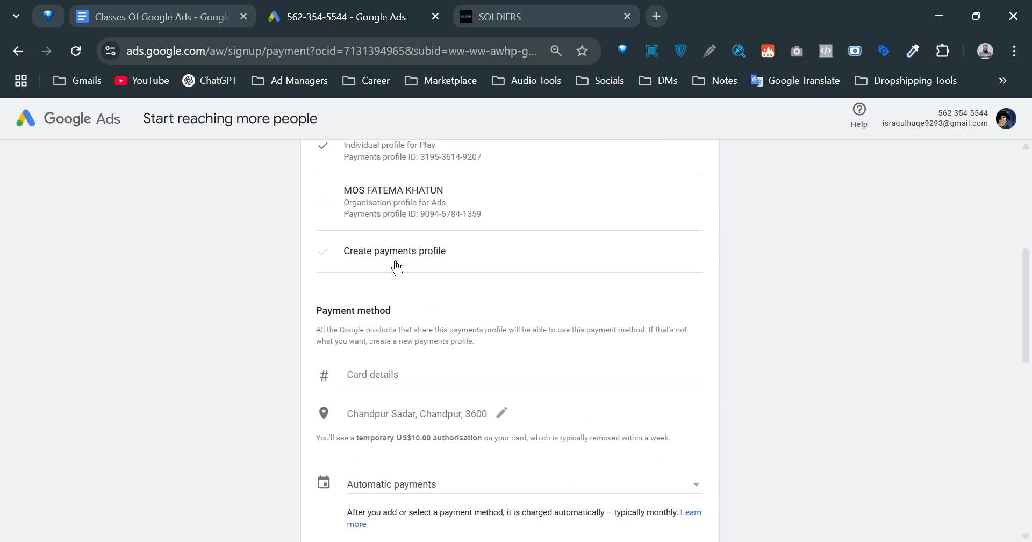
pyautogui.click(421, 253)
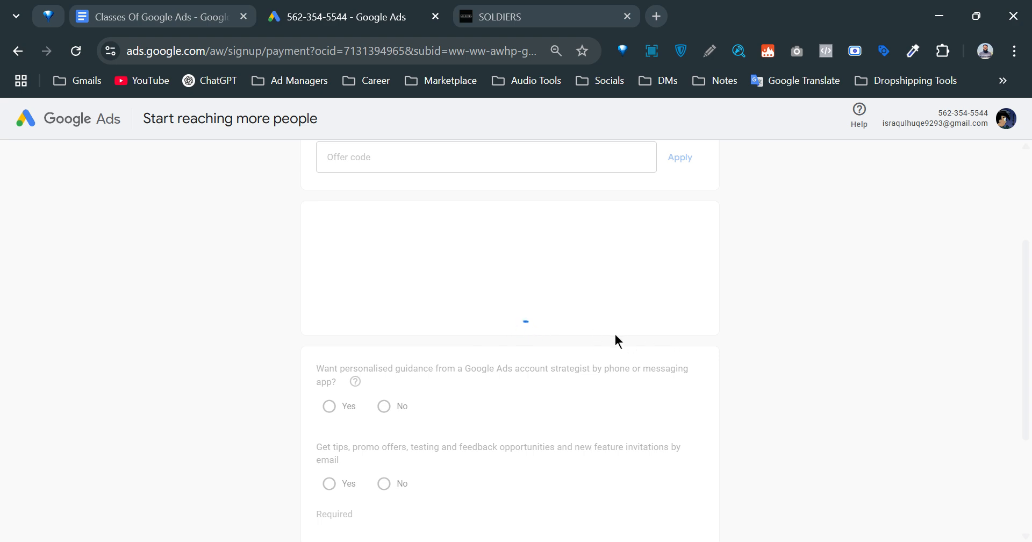
pyautogui.scroll(-3, 440, 351)
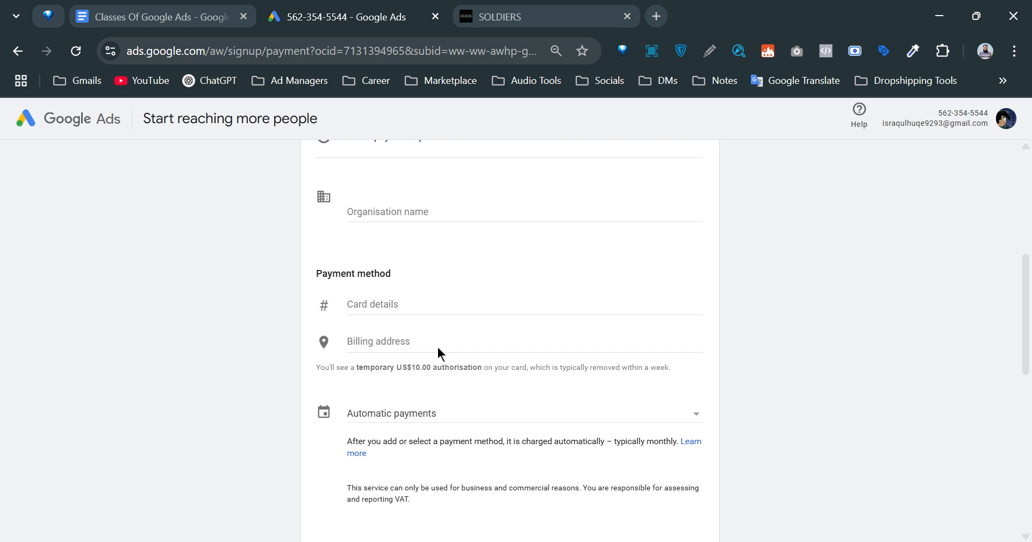
# Expand Card details and pass through card number, MM, YY and CVC without entering anything.
pyautogui.click(413, 210)
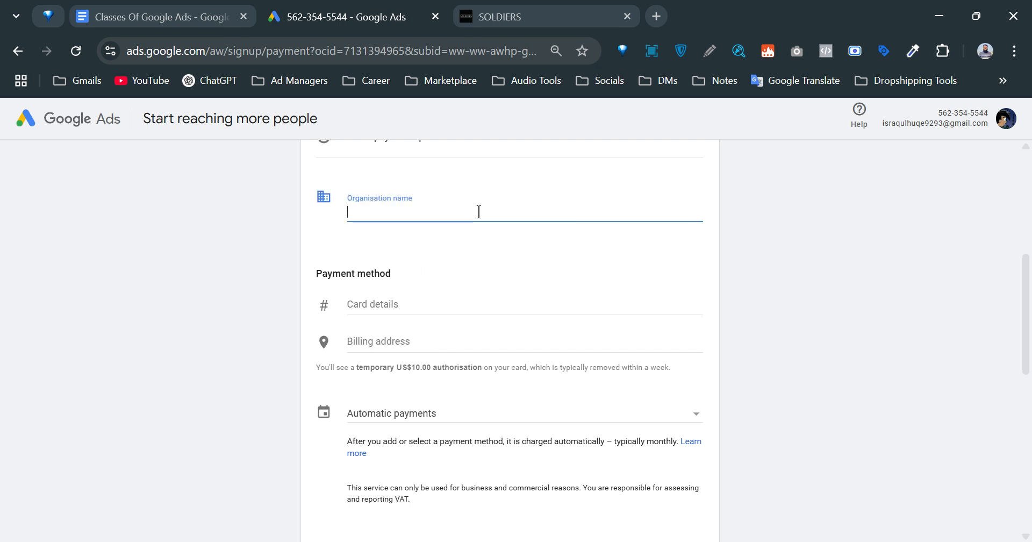
pyautogui.scroll(2, 477, 217)
pyautogui.scroll(-3, 446, 256)
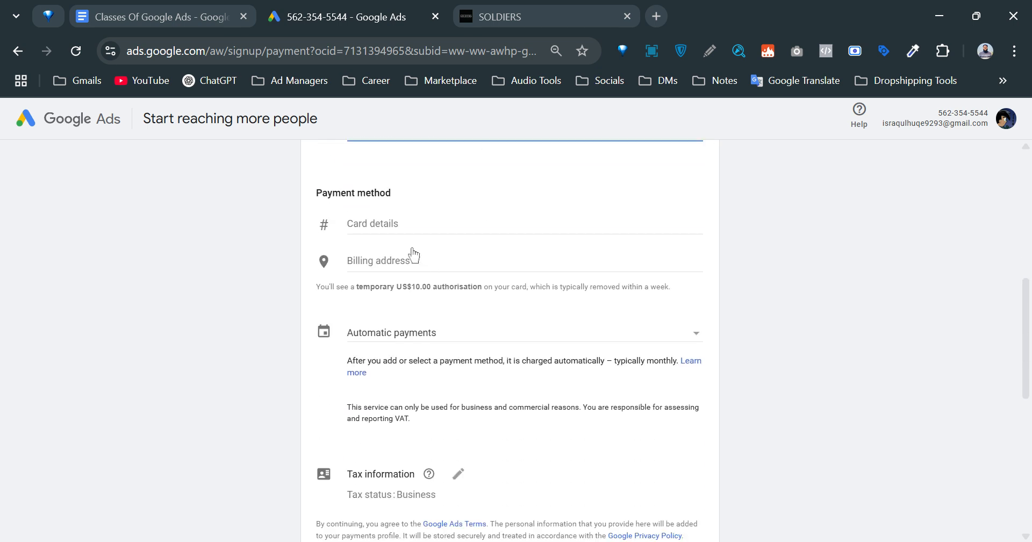
pyautogui.click(381, 226)
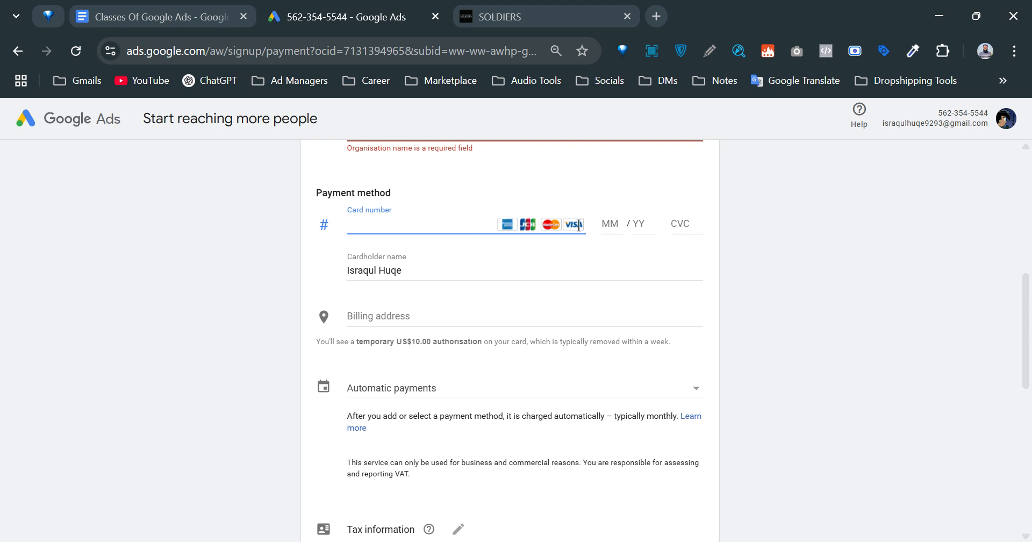
pyautogui.click(607, 227)
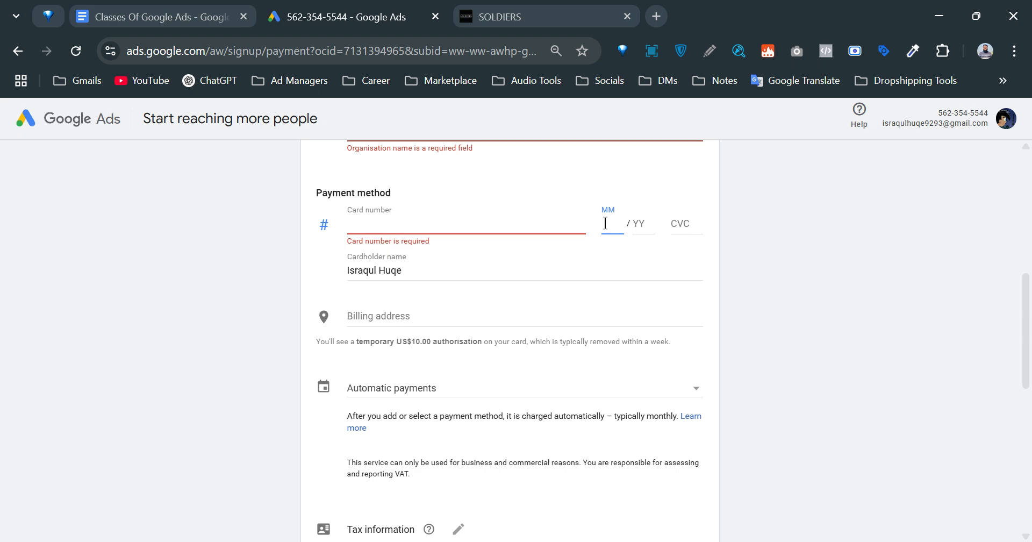
pyautogui.click(640, 224)
pyautogui.click(677, 230)
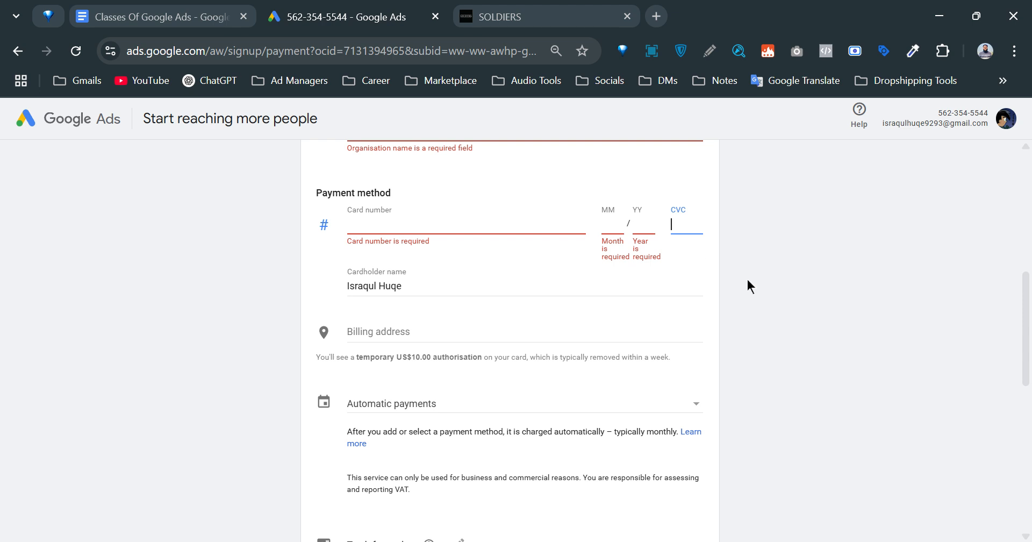
pyautogui.click(764, 278)
pyautogui.moveTo(423, 286); pyautogui.dragTo(151, 298)
pyautogui.click(883, 366)
# Edit the Business tax information and focus the optional Business Identification Number field.
pyautogui.scroll(-3, 385, 320)
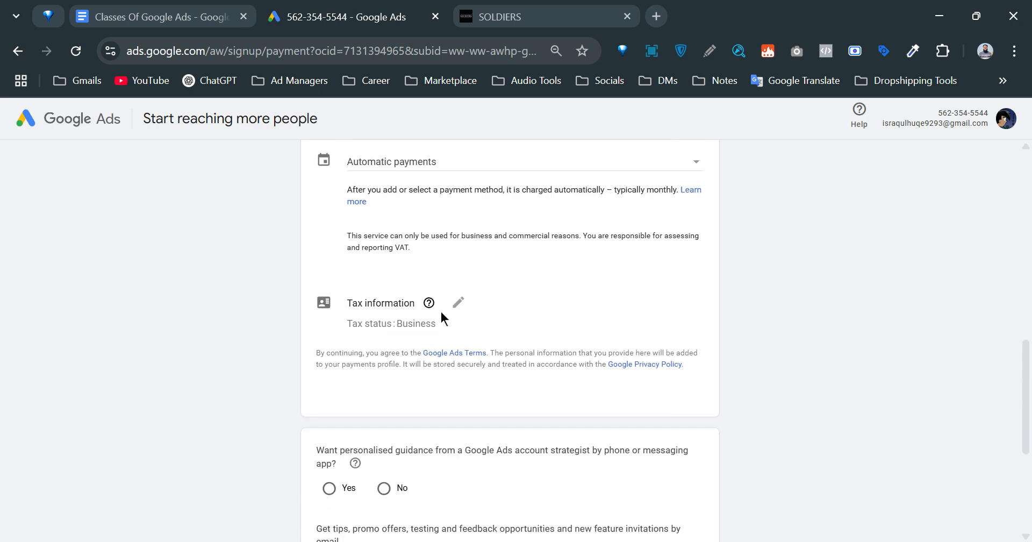
pyautogui.scroll(-3, 439, 311)
pyautogui.moveTo(428, 145)
pyautogui.scroll(3, 424, 285)
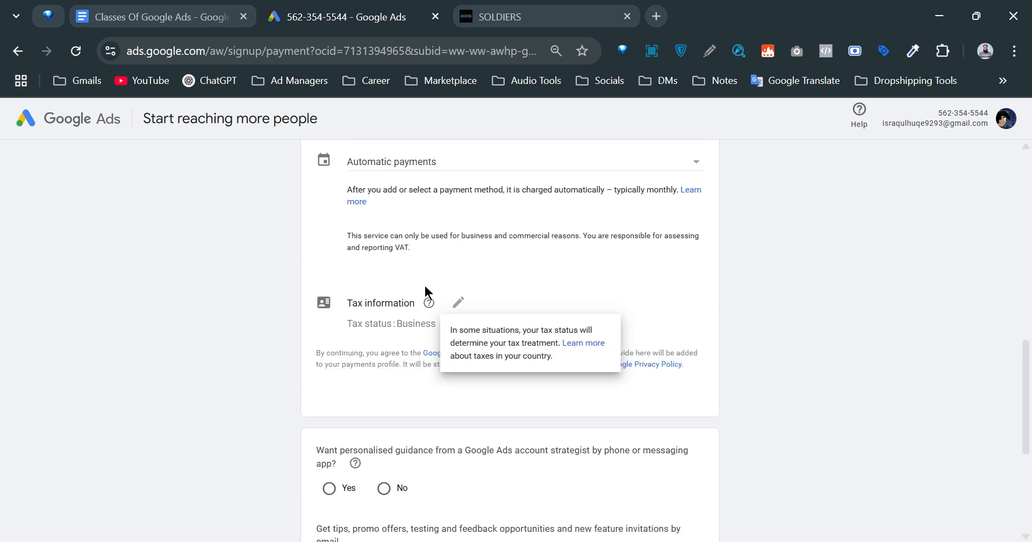
pyautogui.click(454, 305)
pyautogui.click(448, 359)
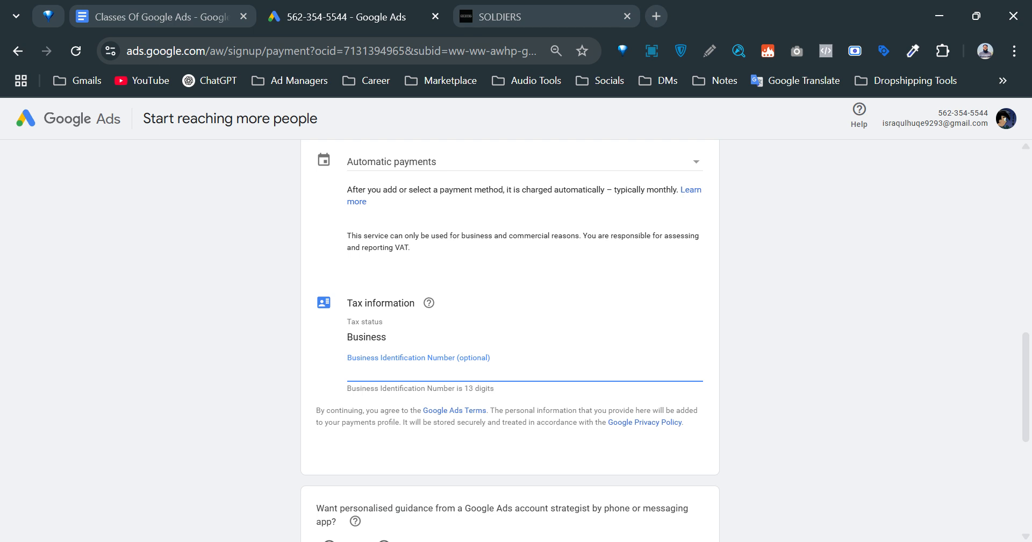
# View the automatic and manual payment choices, keeping Automatic payments.
pyautogui.scroll(2, 509, 341)
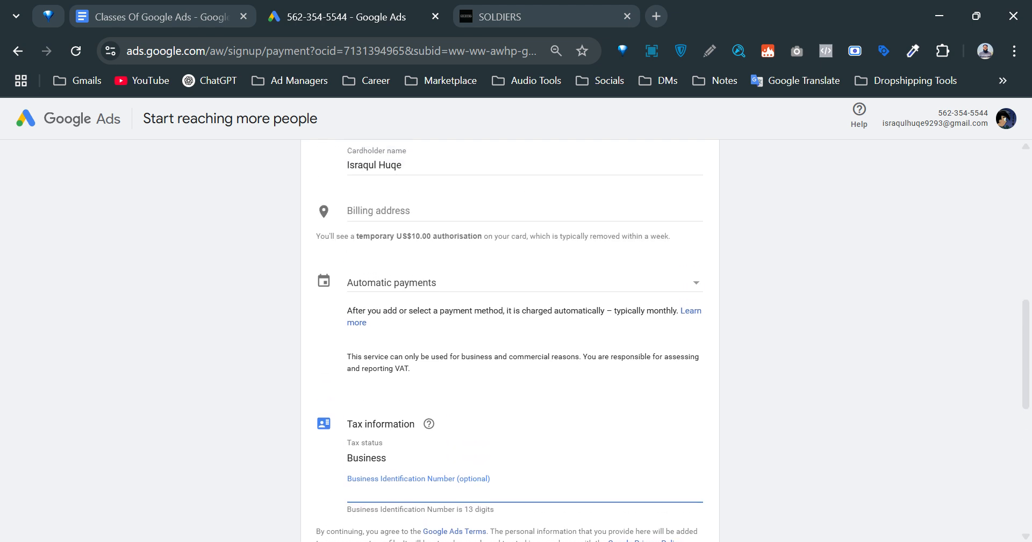
pyautogui.click(415, 283)
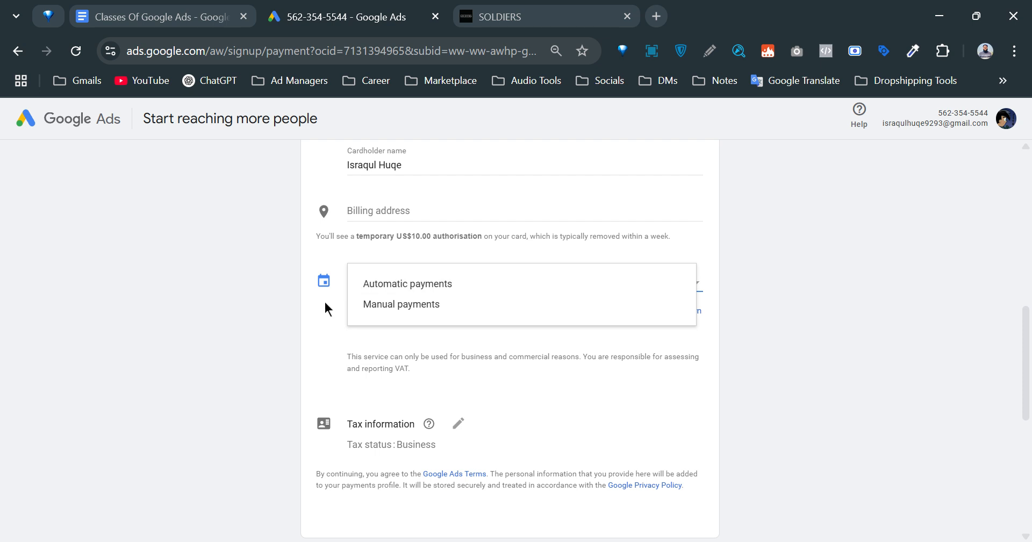
pyautogui.click(223, 342)
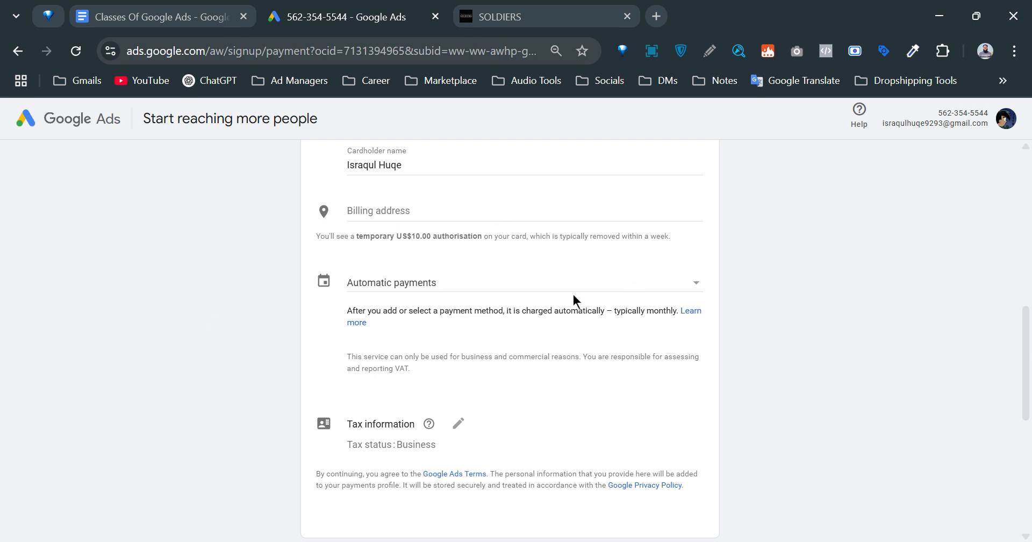
# Open the payment type dropdown to show the Automatic payments and Manual payments options.
pyautogui.click(520, 290)
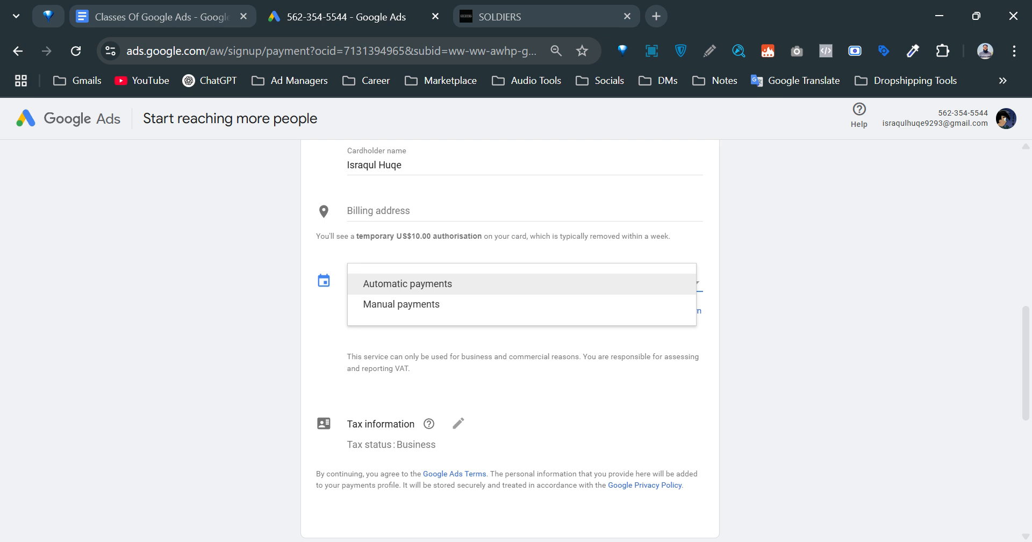
pyautogui.click(759, 297)
pyautogui.scroll(-6, 750, 301)
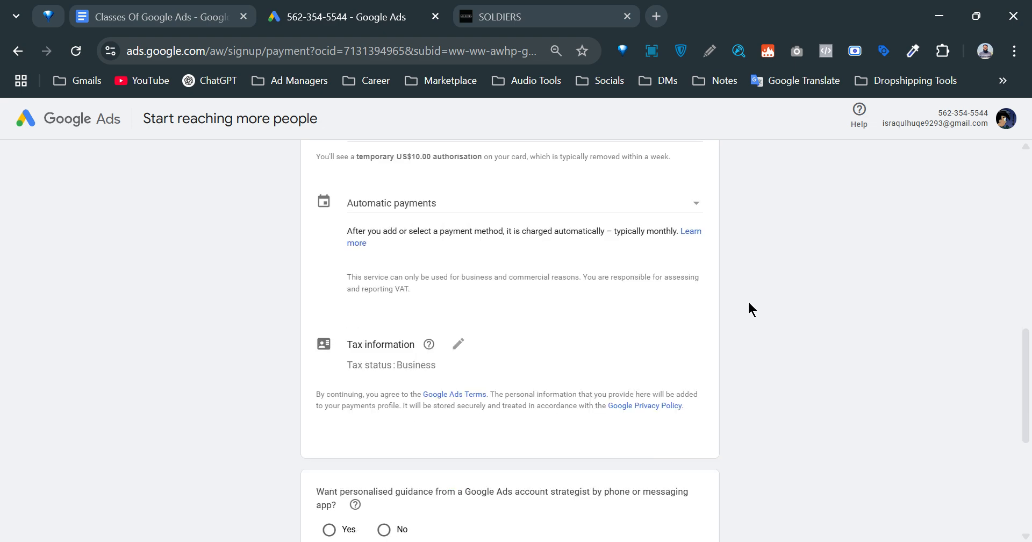
pyautogui.scroll(-1, 715, 319)
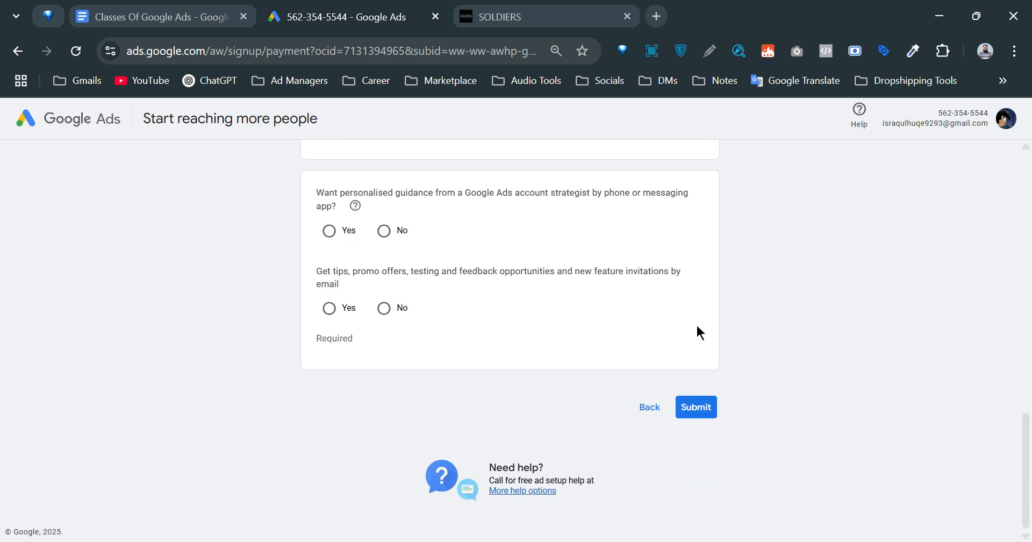
pyautogui.scroll(14, 701, 324)
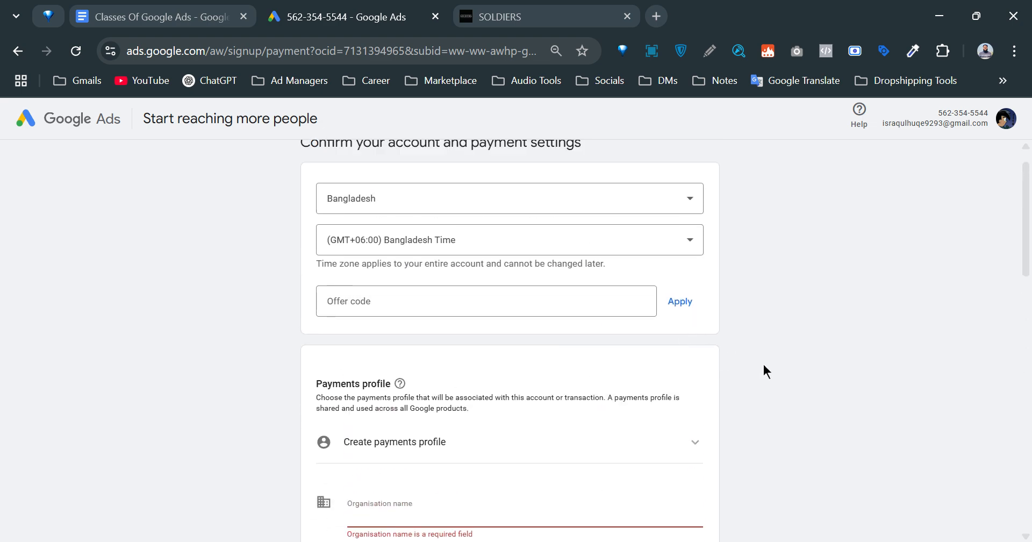
pyautogui.scroll(-14, 781, 356)
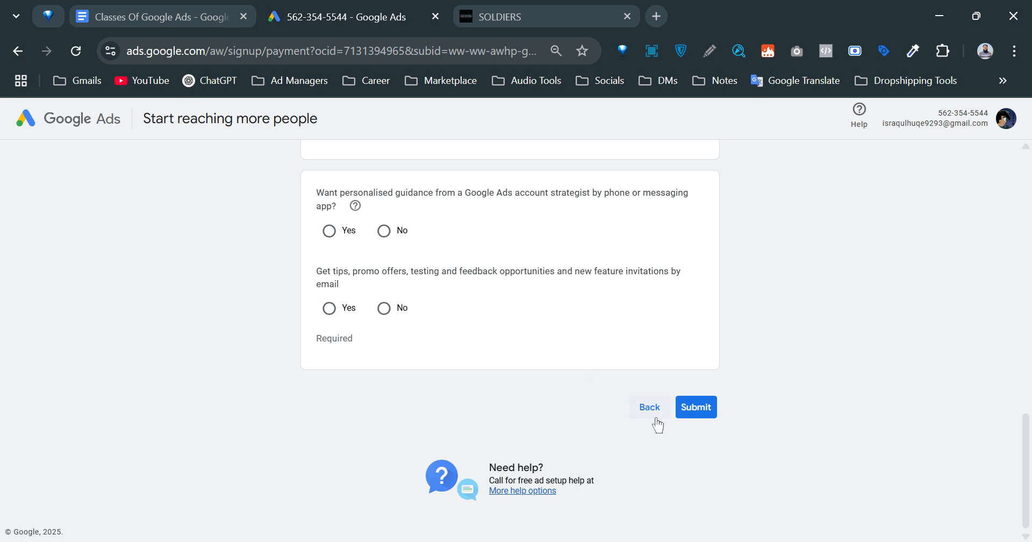
pyautogui.scroll(5, 97, 265)
pyautogui.scroll(5, 450, 317)
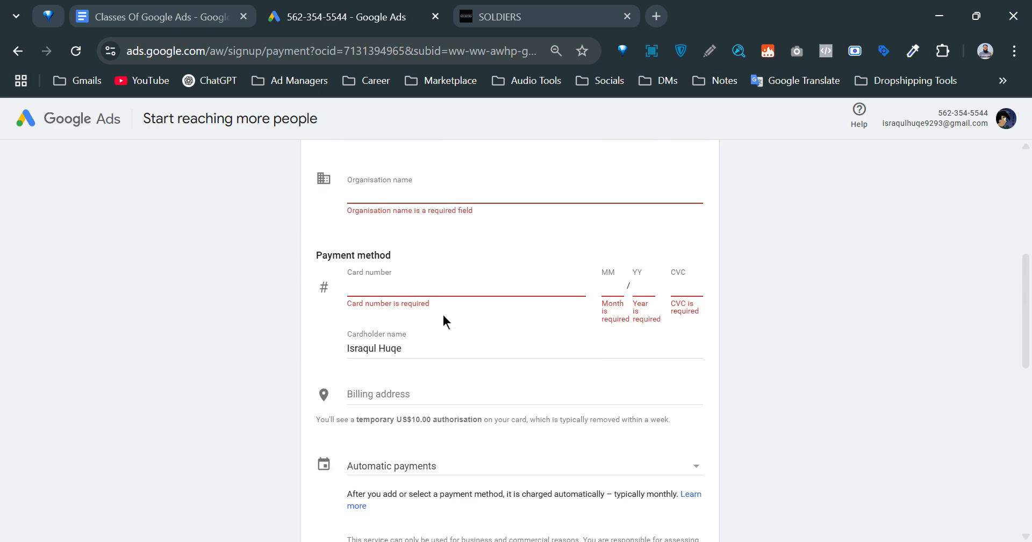
pyautogui.scroll(6, 416, 275)
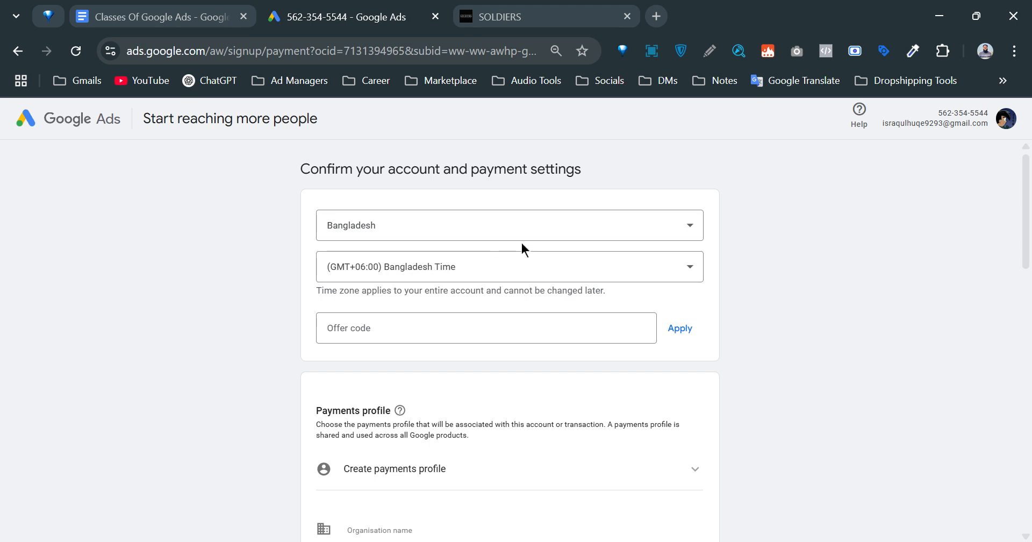
pyautogui.scroll(-15, 521, 243)
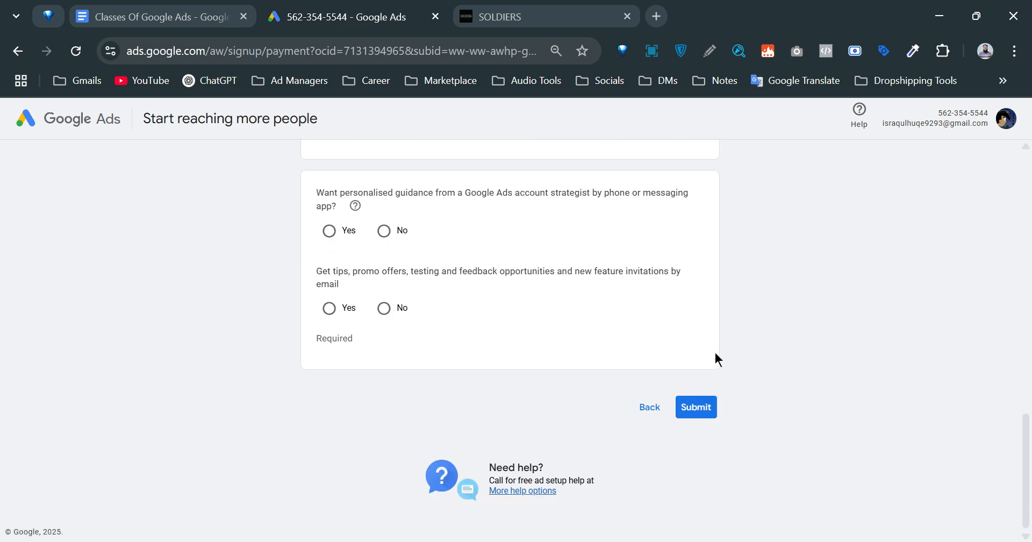
# Step back through the Google Ads signup to the Choose goal campaign step.
pyautogui.click(647, 408)
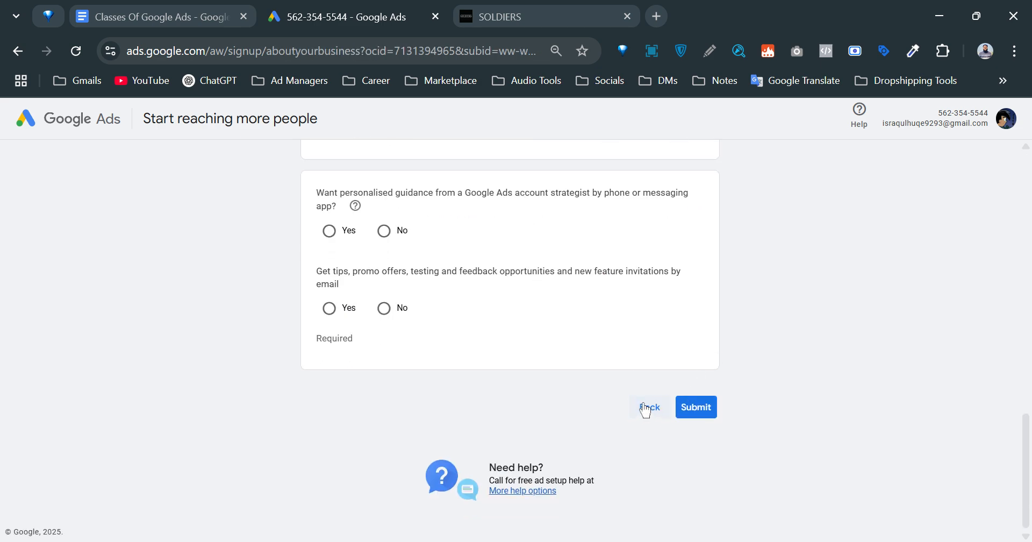
pyautogui.scroll(-2, 810, 380)
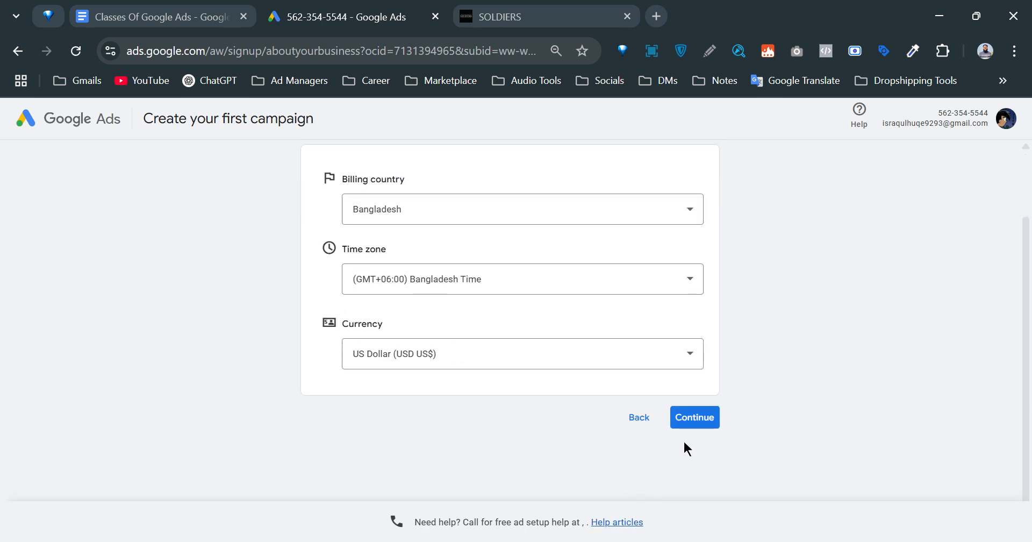
pyautogui.click(637, 421)
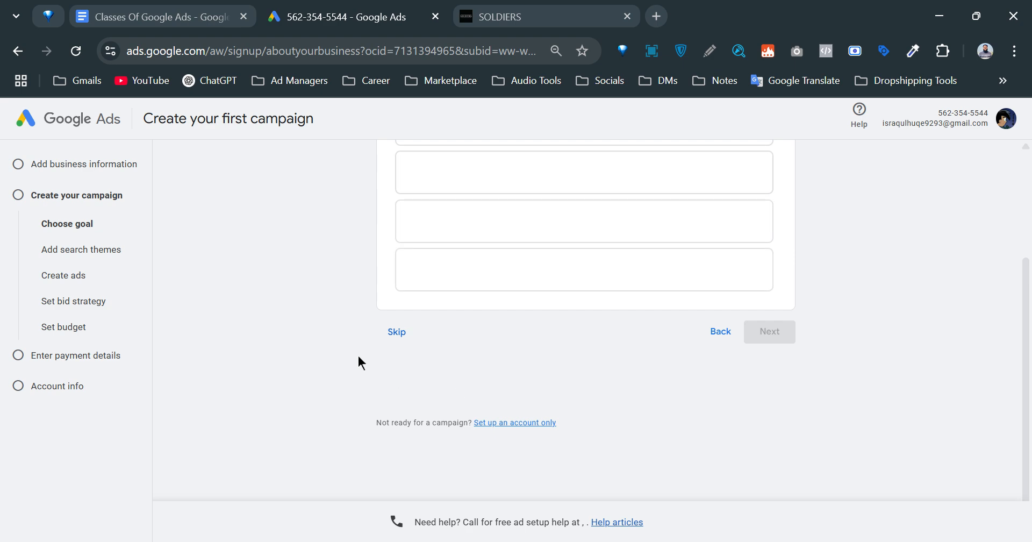
# Close the signup tab, load ads.google.com in a new tab and sign in.
pyautogui.click(435, 17)
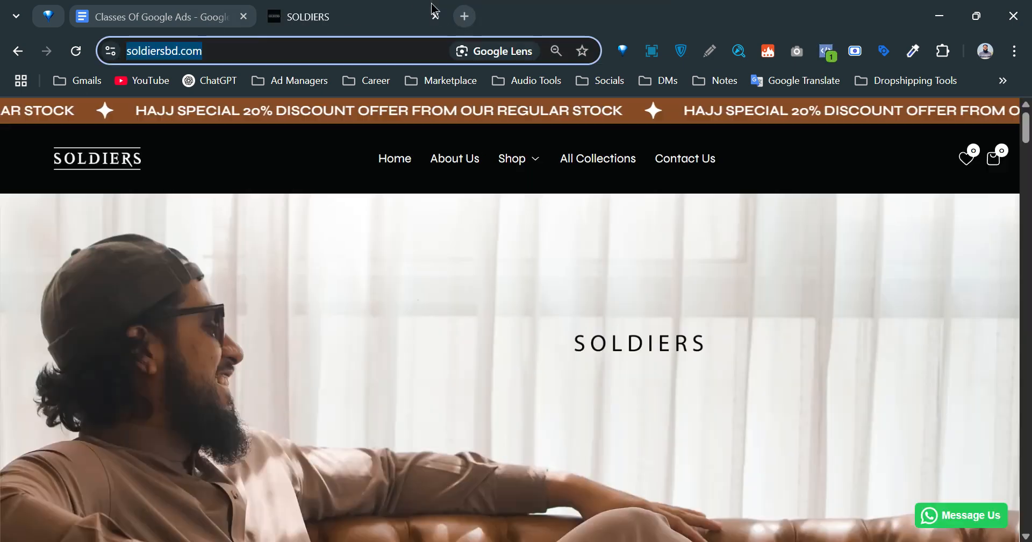
pyautogui.click(466, 16)
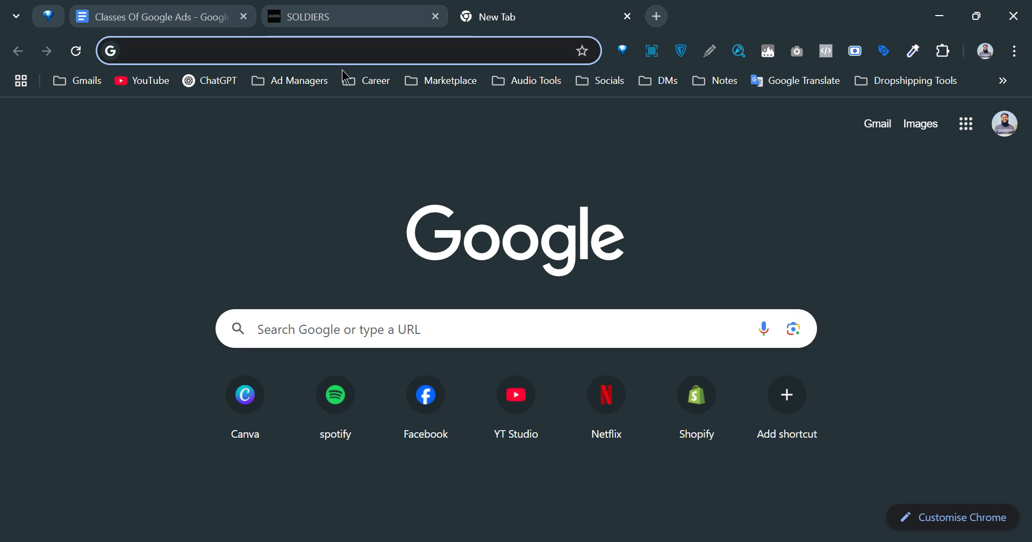
pyautogui.write('https://soldiersbd.com/')
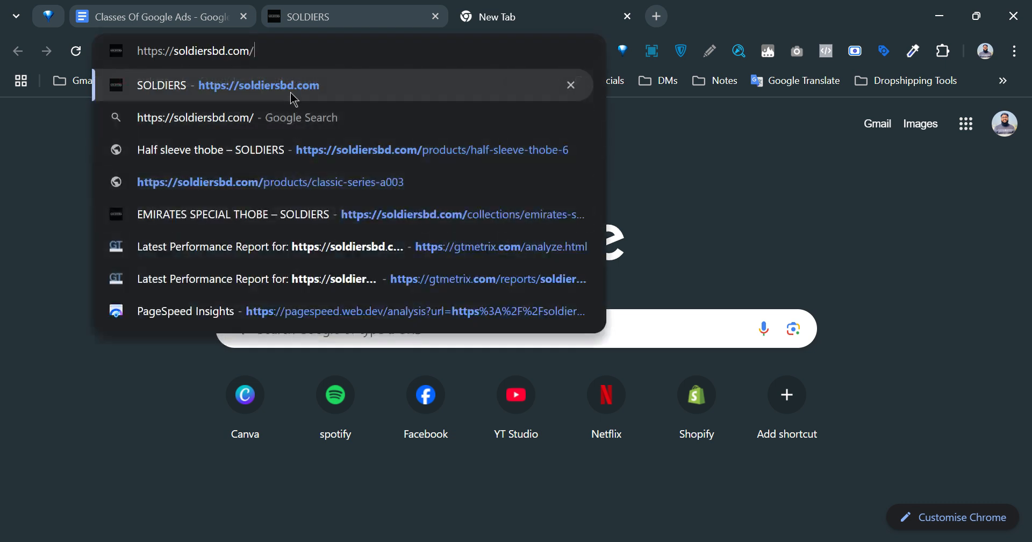
pyautogui.hotkey('ctrl', 'a')
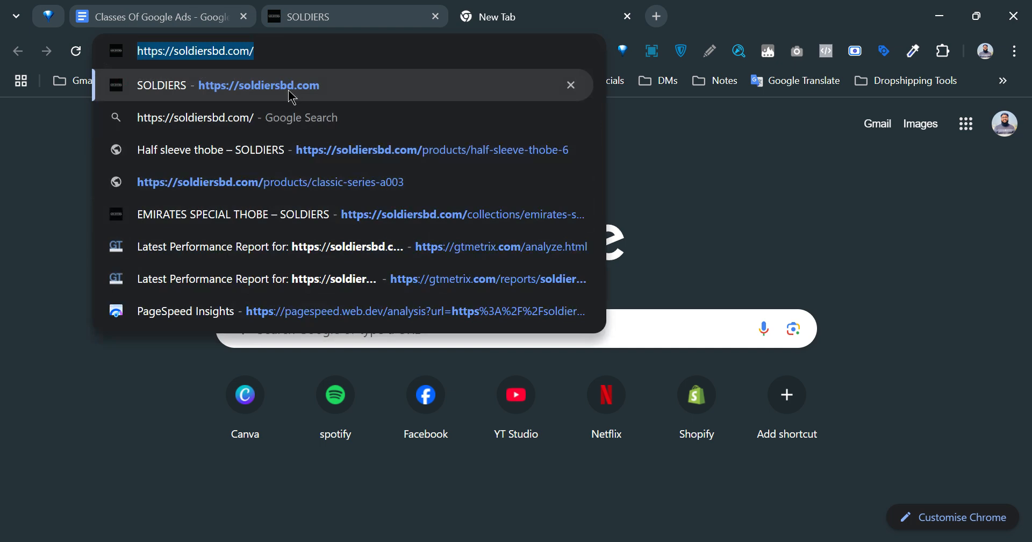
pyautogui.write('ads.google.com')
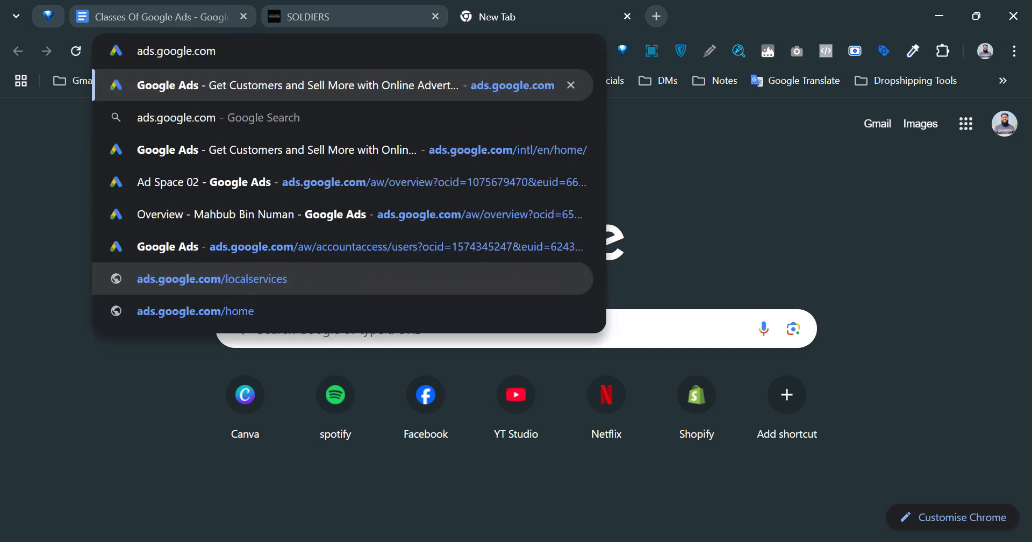
pyautogui.press('Return')
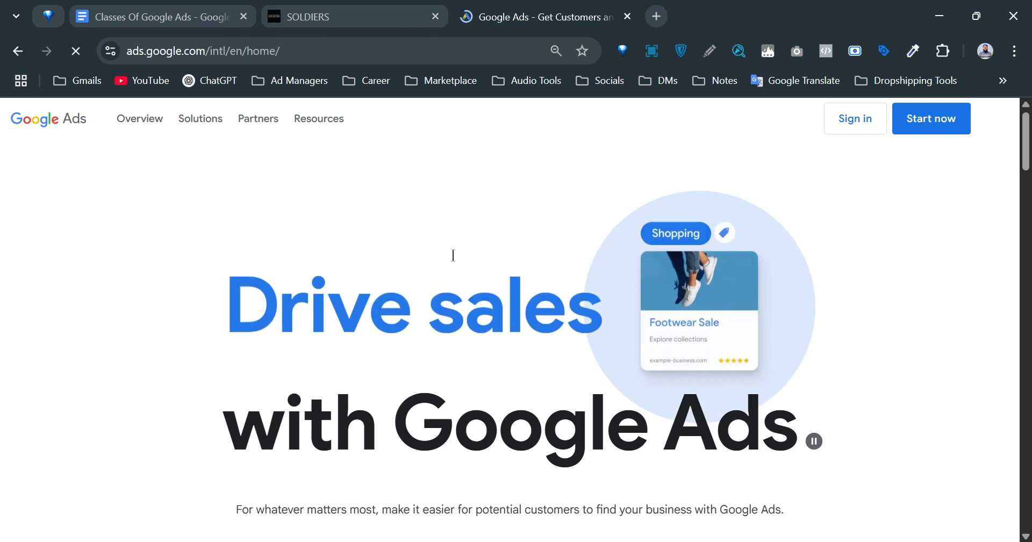
pyautogui.click(837, 125)
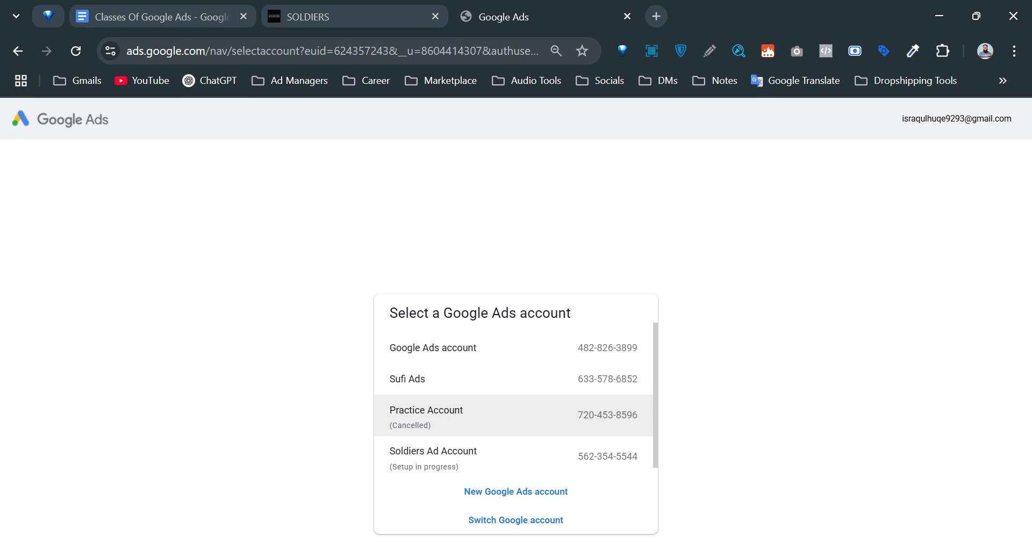
# Open the Practice Account and dismiss its cancelled-account alert.
pyautogui.scroll(-1, 464, 424)
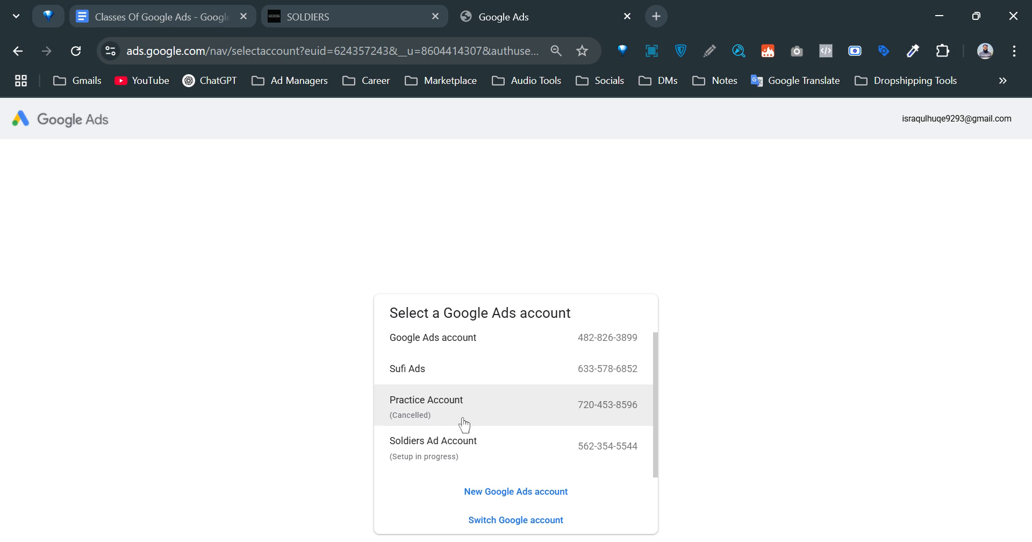
pyautogui.click(463, 418)
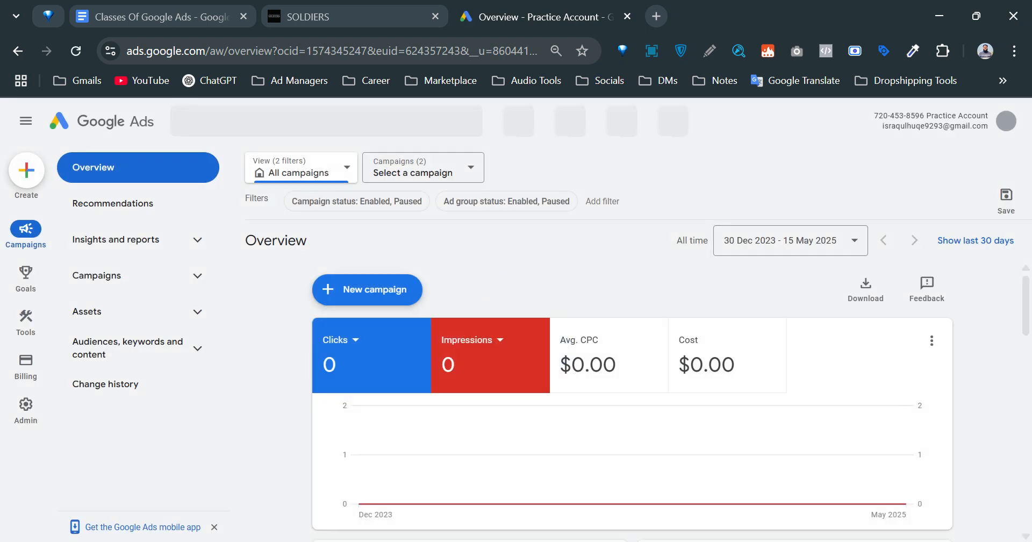
pyautogui.click(1002, 128)
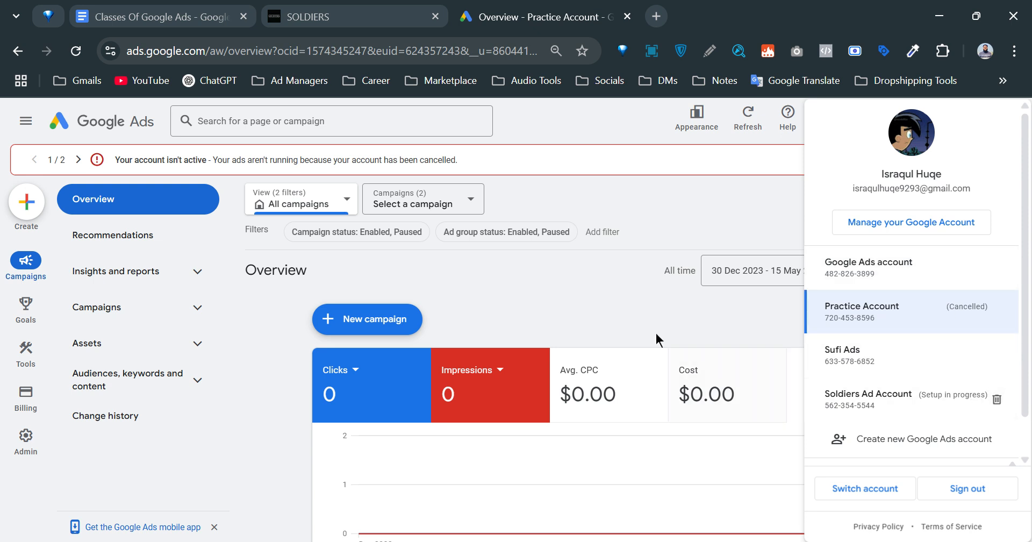
pyautogui.click(631, 317)
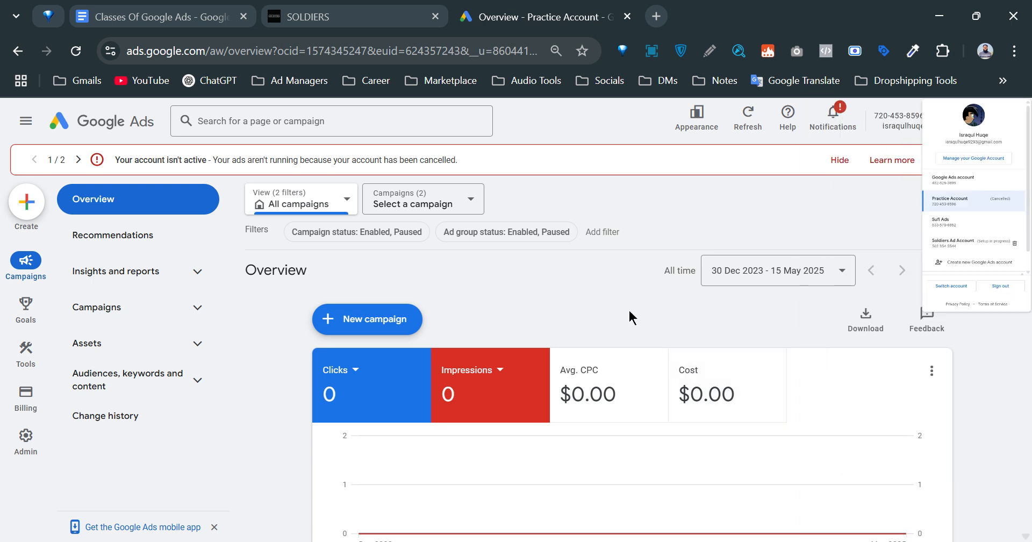
pyautogui.click(836, 160)
# Go to Admin > Access and security and scroll through the 14-user Users table.
pyautogui.moveTo(26, 357)
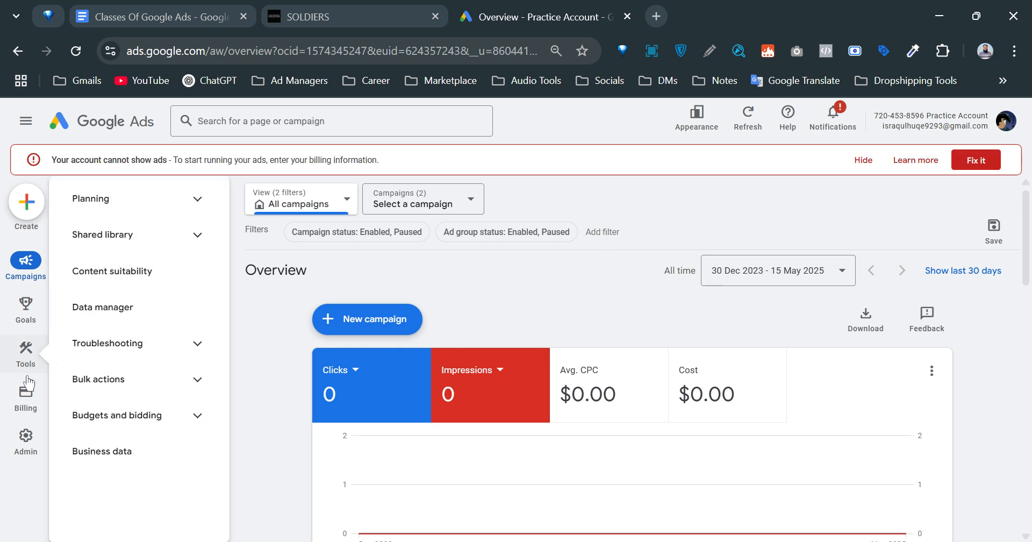
pyautogui.click(24, 437)
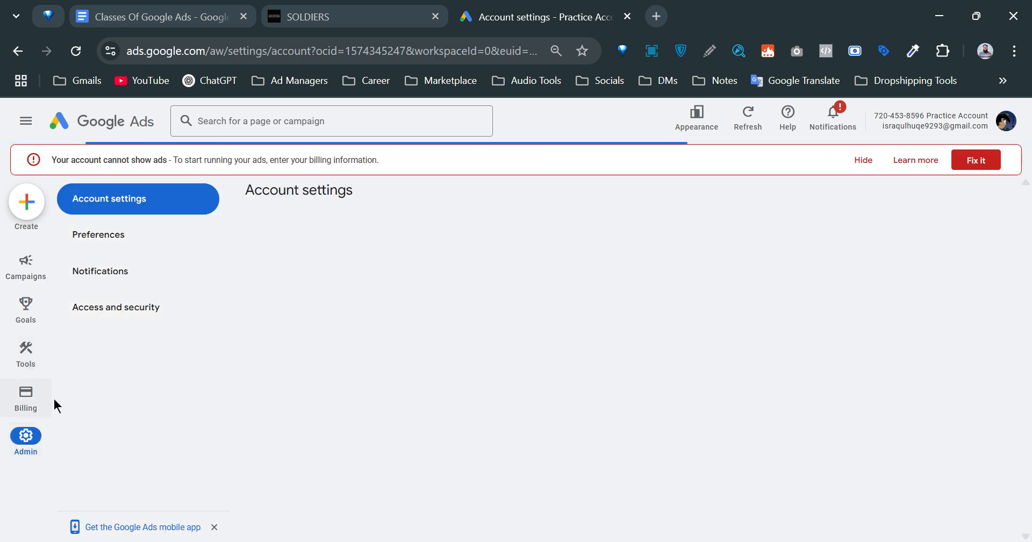
pyautogui.click(110, 315)
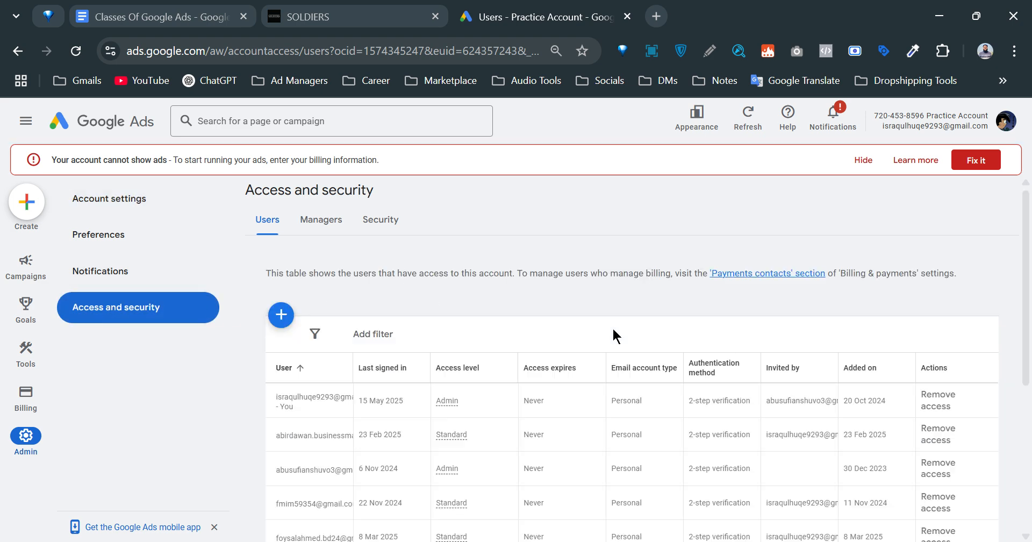
pyautogui.scroll(-4, 611, 327)
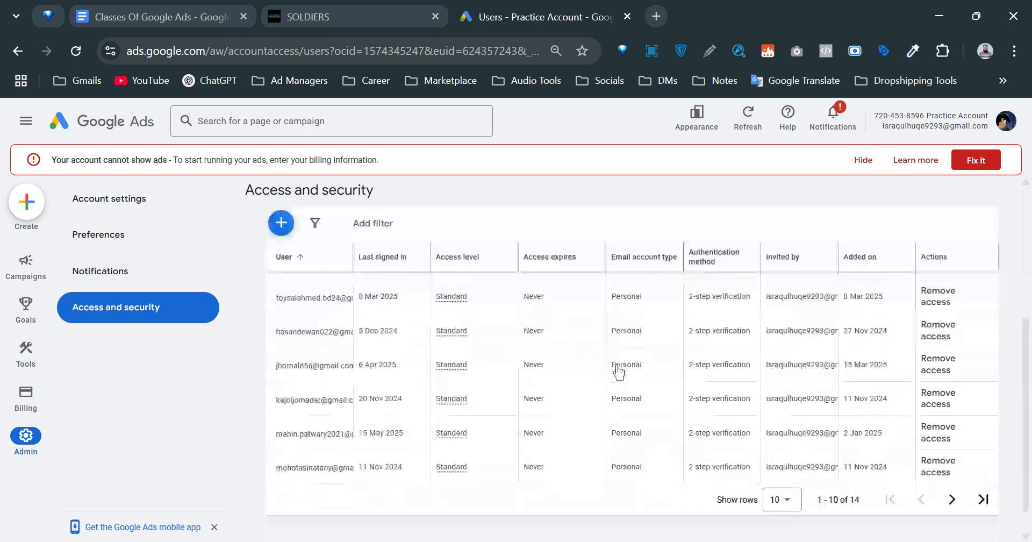
pyautogui.scroll(5, 871, 417)
pyautogui.scroll(-5, 596, 429)
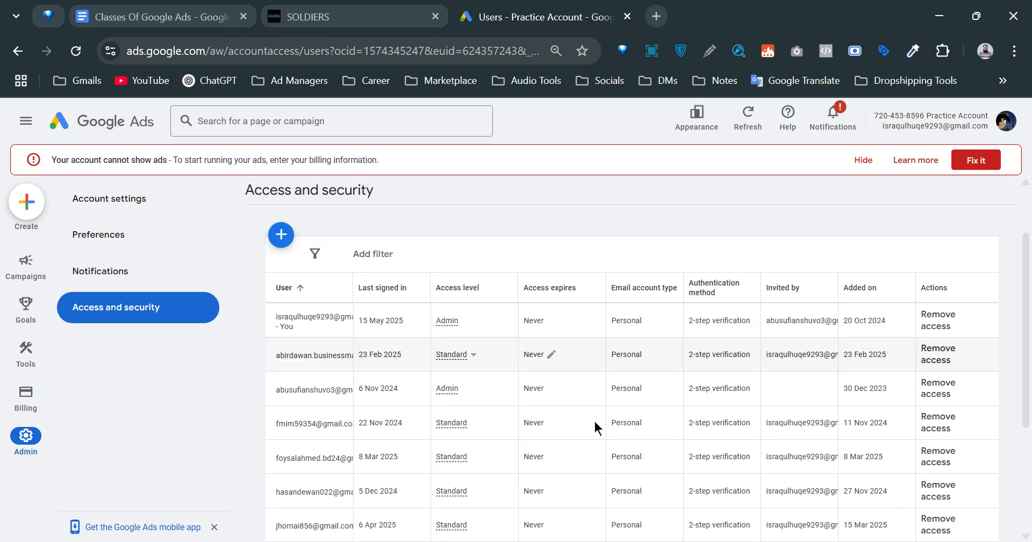
pyautogui.scroll(5, 716, 379)
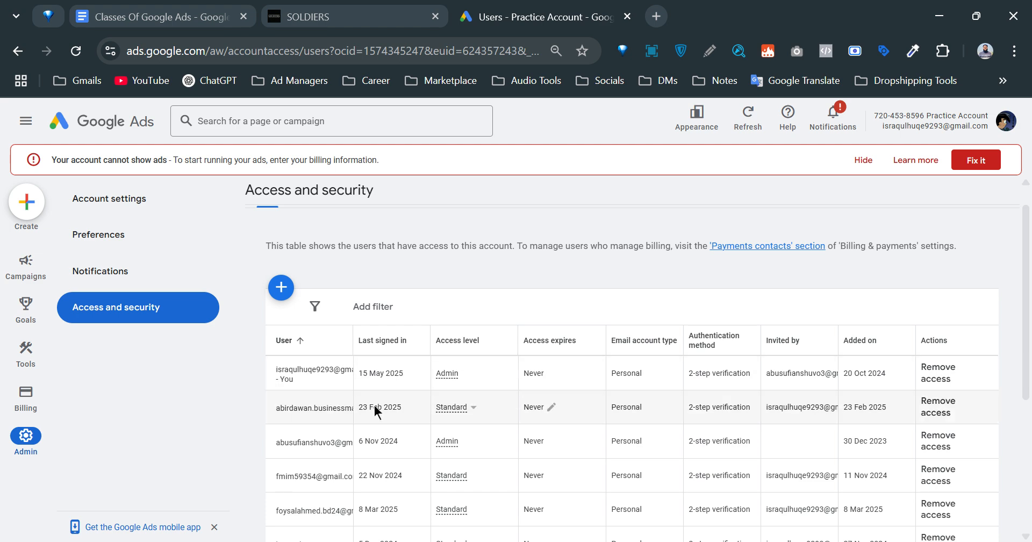
pyautogui.scroll(2, 452, 389)
pyautogui.scroll(-5, 430, 382)
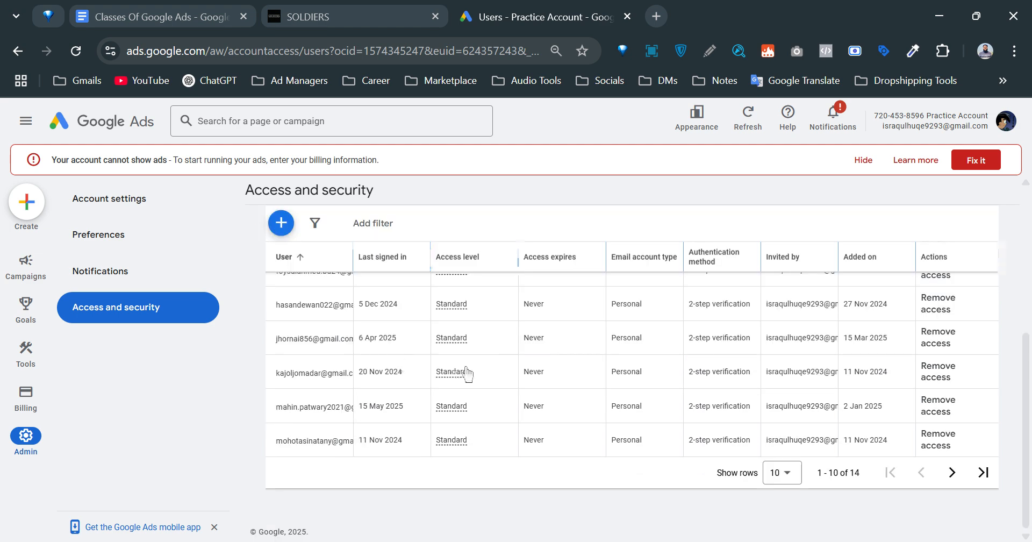
pyautogui.scroll(3, 591, 390)
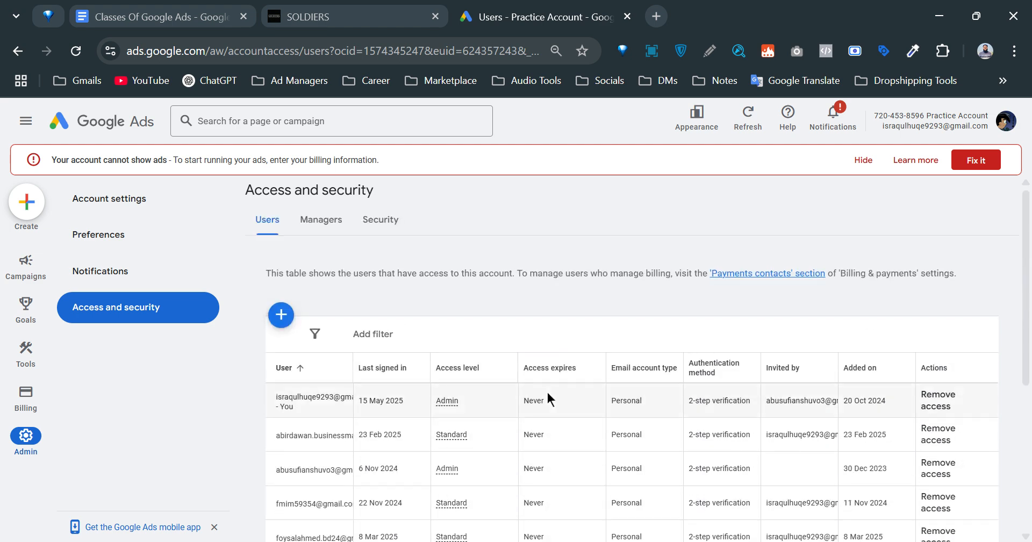
pyautogui.scroll(-3, 532, 395)
pyautogui.scroll(5, 505, 396)
pyautogui.moveTo(4, 344)
pyautogui.moveTo(35, 271)
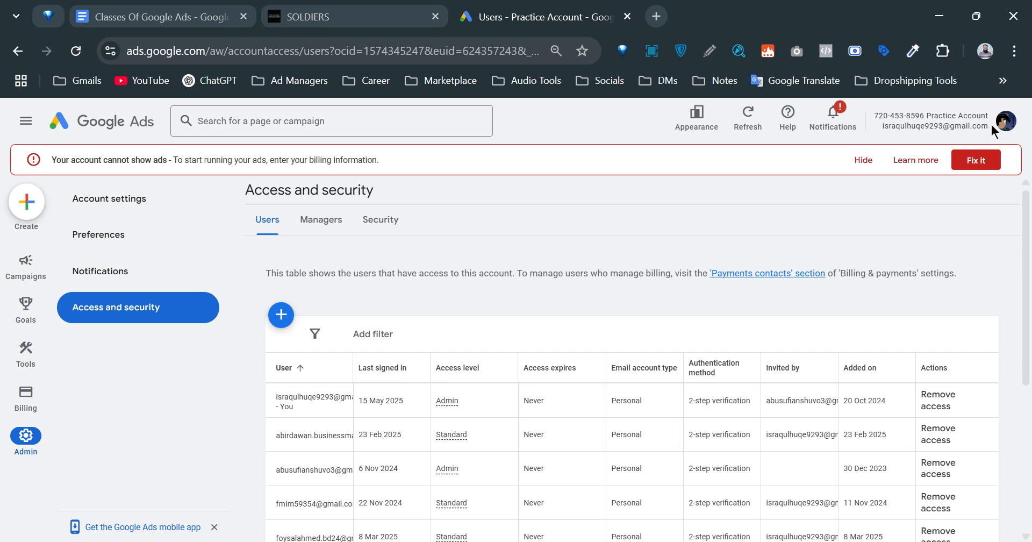
# Reselect the Practice Account from the accounts list and return to its Overview page.
pyautogui.click(1006, 122)
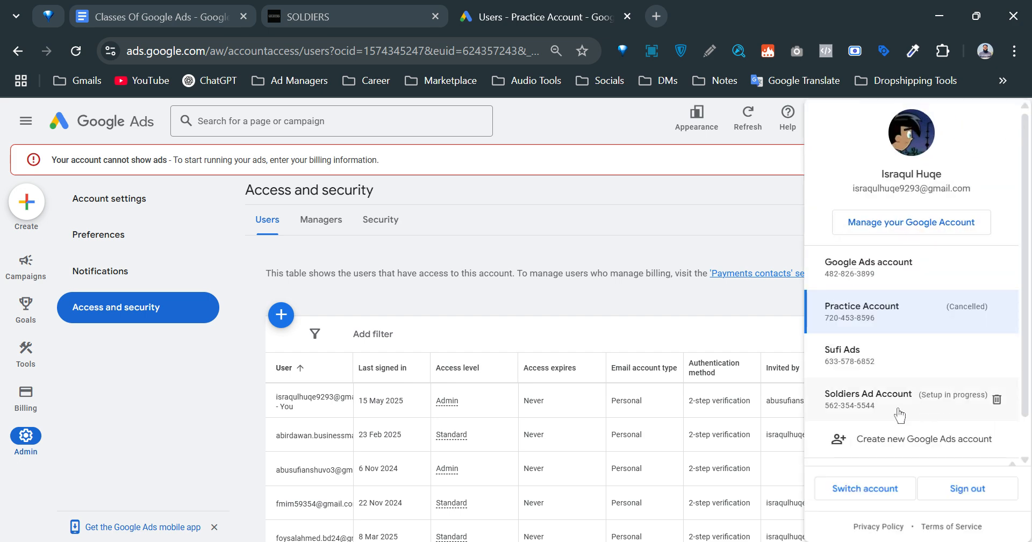
pyautogui.click(860, 304)
pyautogui.click(85, 129)
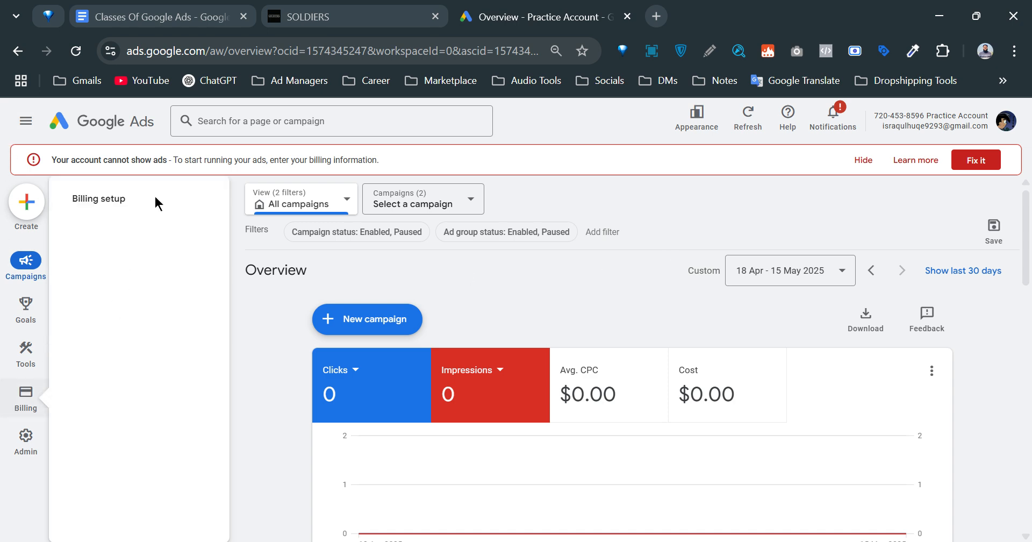
pyautogui.scroll(-5, 514, 389)
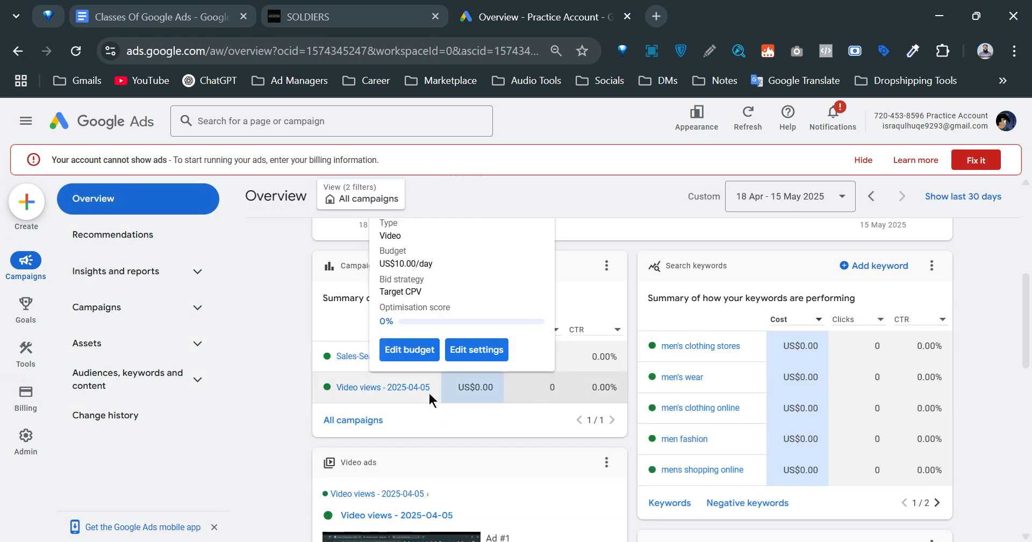
pyautogui.scroll(-2, 580, 427)
pyautogui.scroll(5, 618, 419)
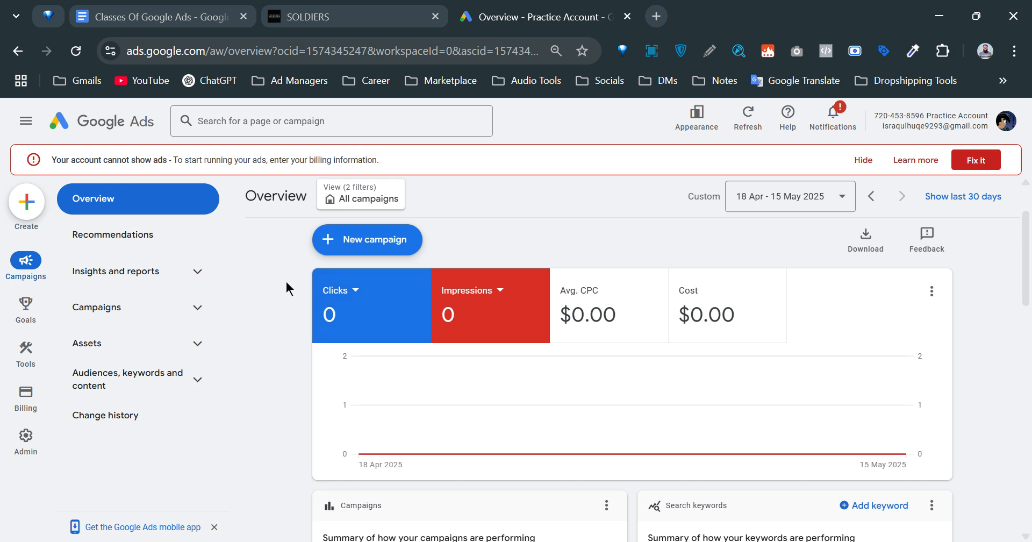
pyautogui.moveTo(22, 442)
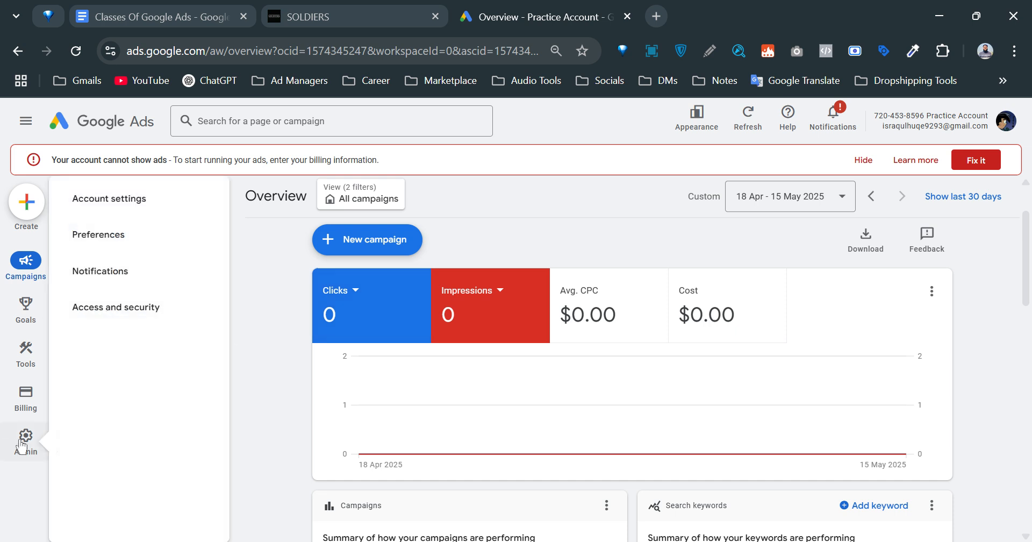
# Reactivate the Practice Account via Account Status in Account settings, passing the reCAPTCHA check.
pyautogui.click(24, 440)
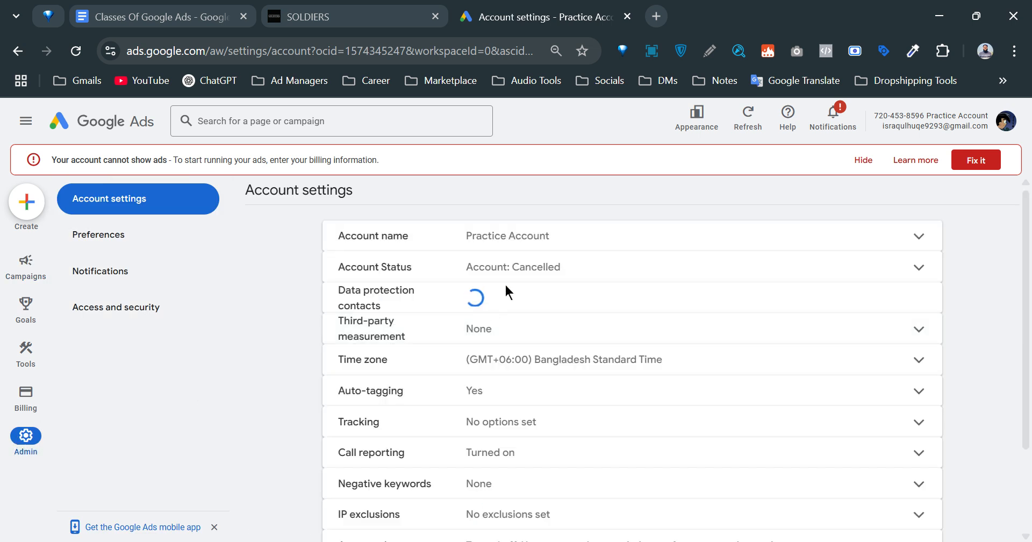
pyautogui.click(531, 274)
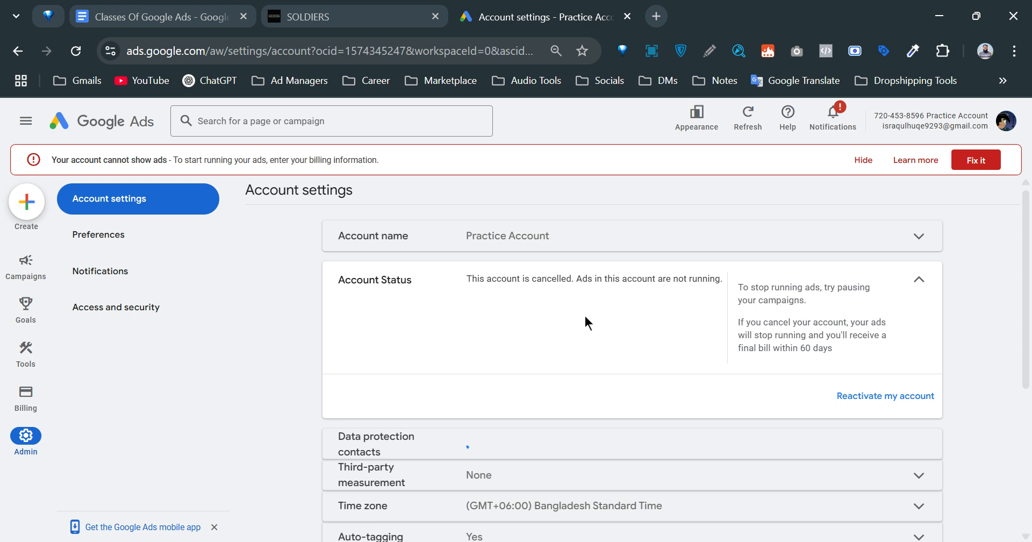
pyautogui.click(887, 394)
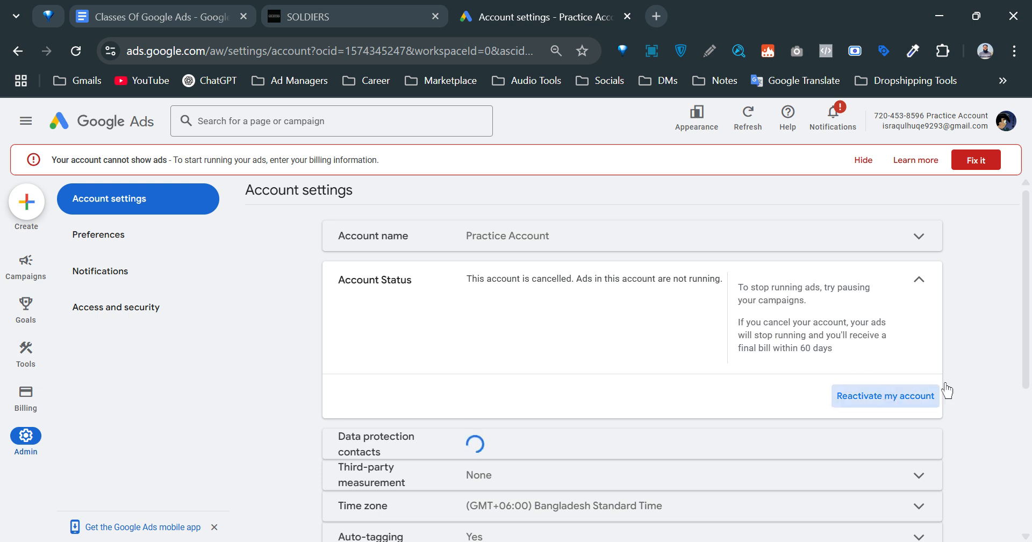
pyautogui.click(753, 430)
pyautogui.click(925, 398)
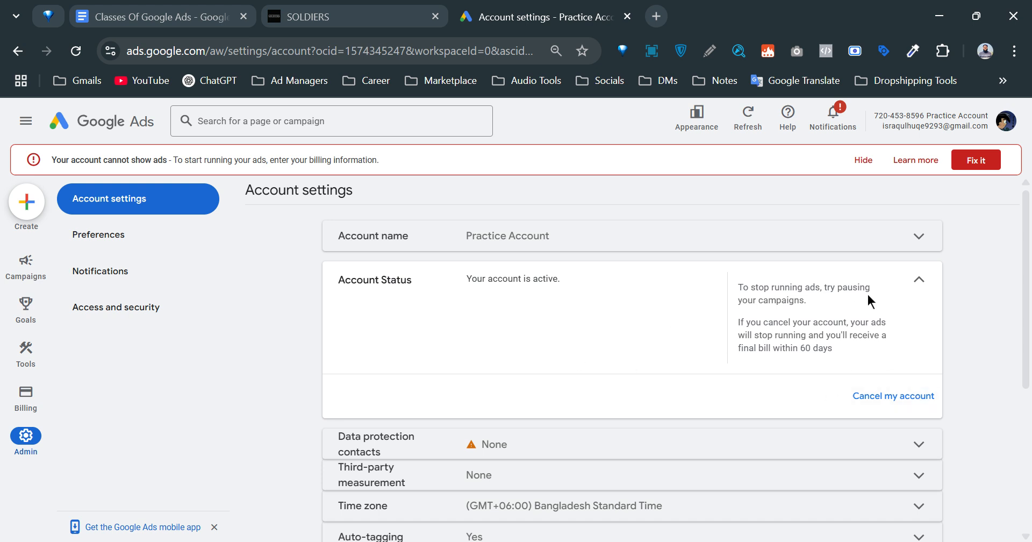
pyautogui.click(921, 284)
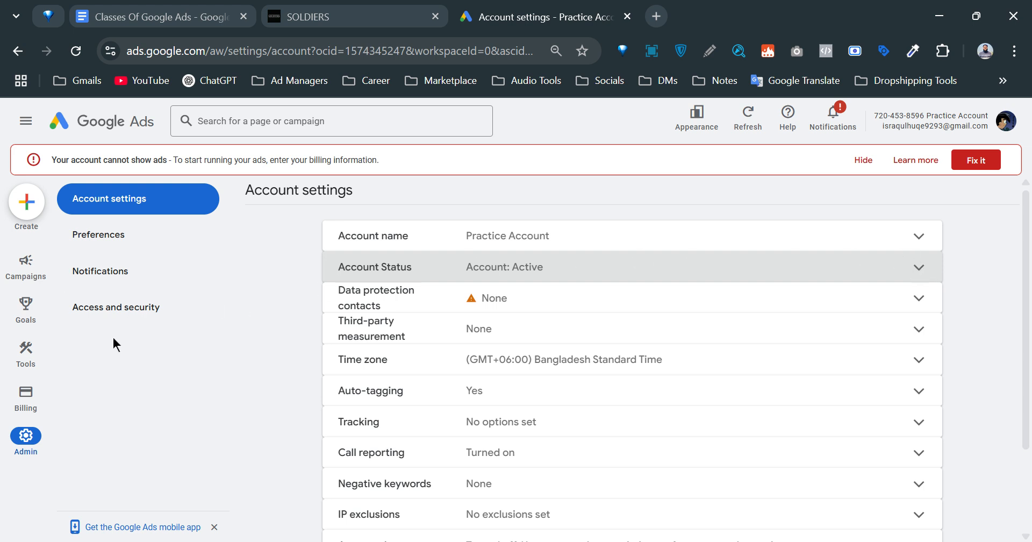
# Open Access and security and scroll the Users table showing access levels and 2-step verification.
pyautogui.click(155, 311)
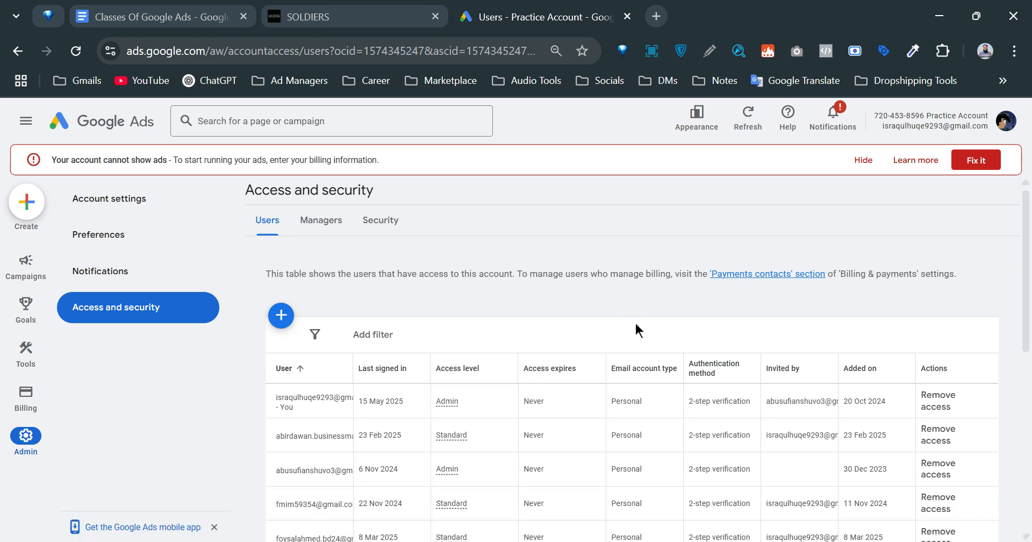
pyautogui.scroll(-7, 642, 323)
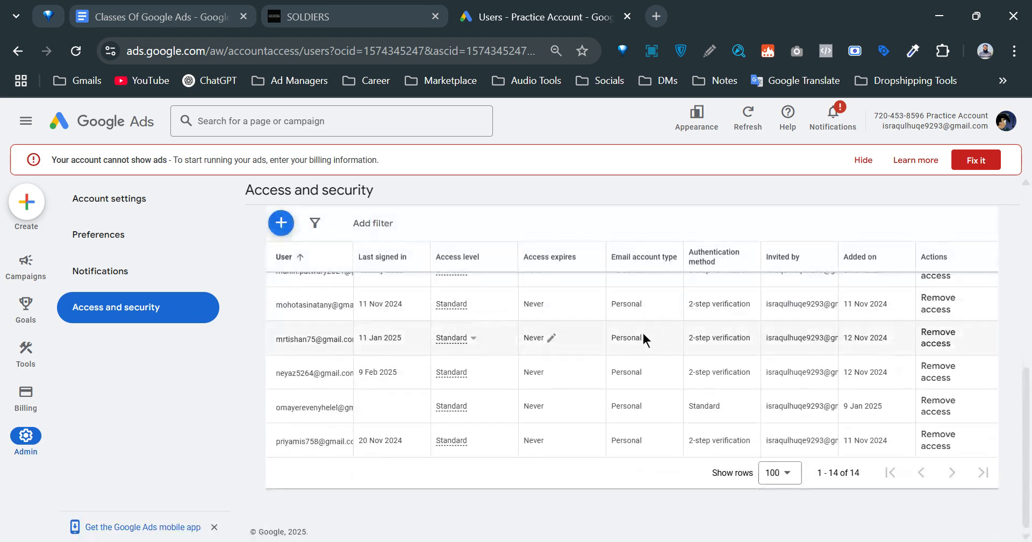
pyautogui.scroll(8, 623, 330)
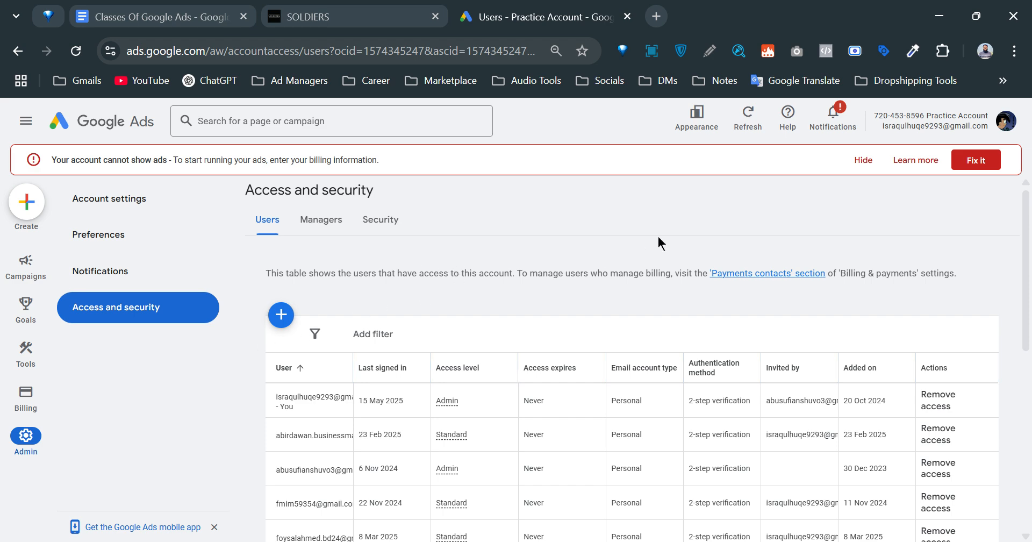
# Search Google for 'captcha' in a new tab.
pyautogui.click(674, 16)
pyautogui.click(274, 328)
pyautogui.write('i')
pyautogui.press('Escape')
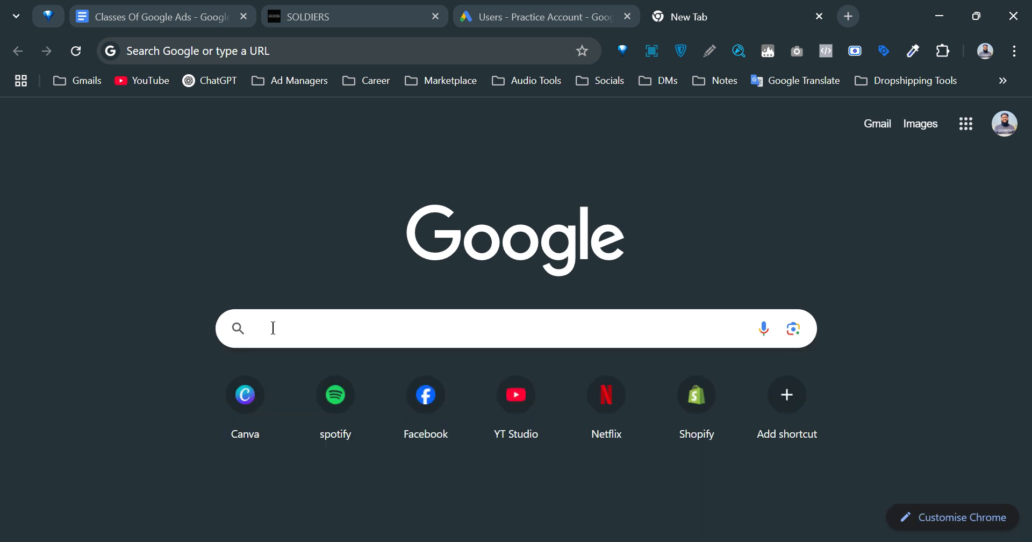
pyautogui.write('aptha')
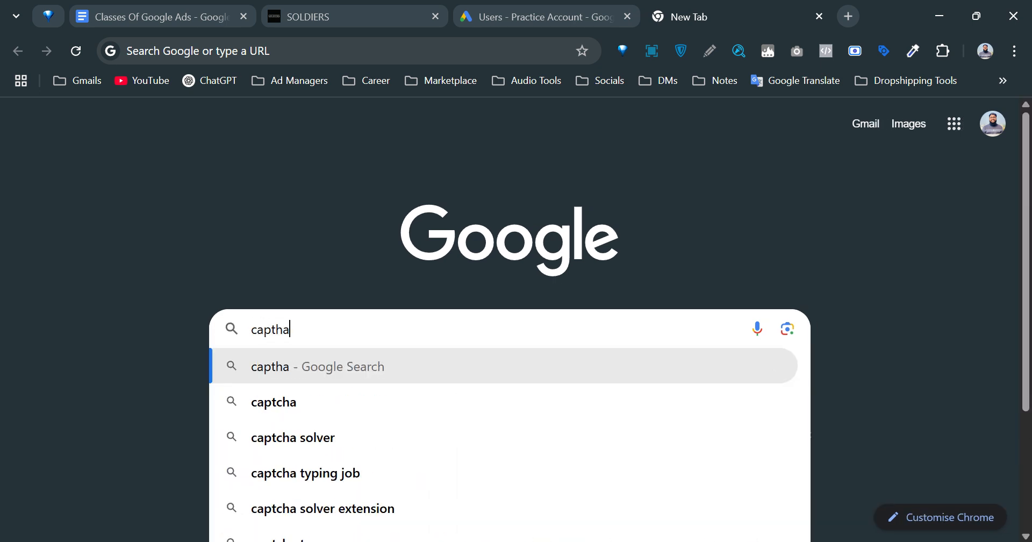
pyautogui.press('Return')
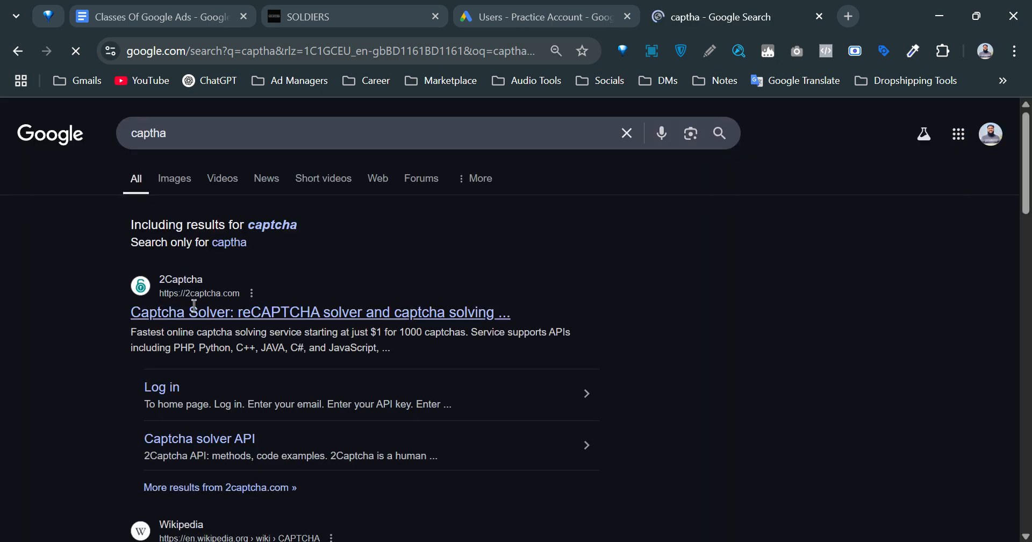
# Switch to image results and scroll through the captcha examples.
pyautogui.click(173, 180)
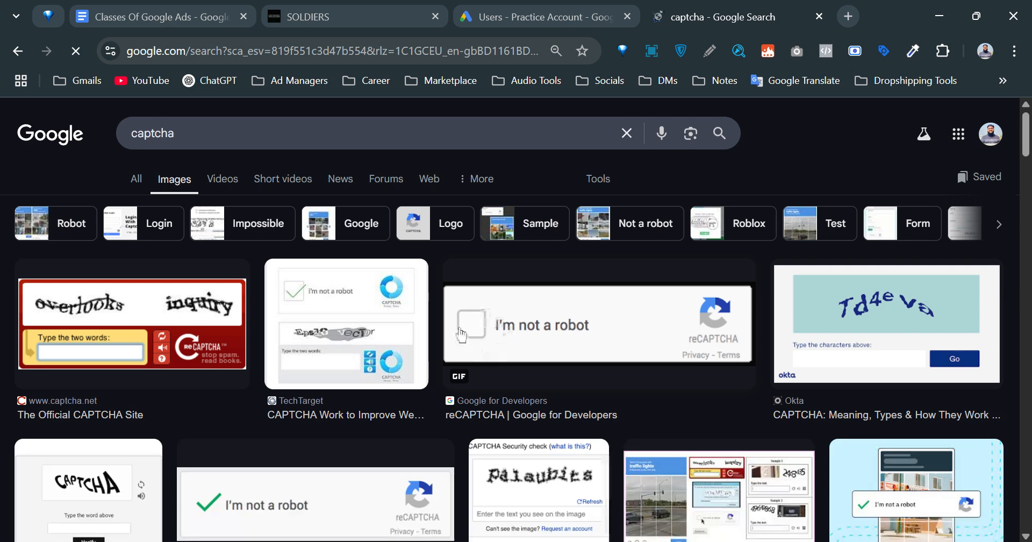
pyautogui.scroll(-3, 708, 356)
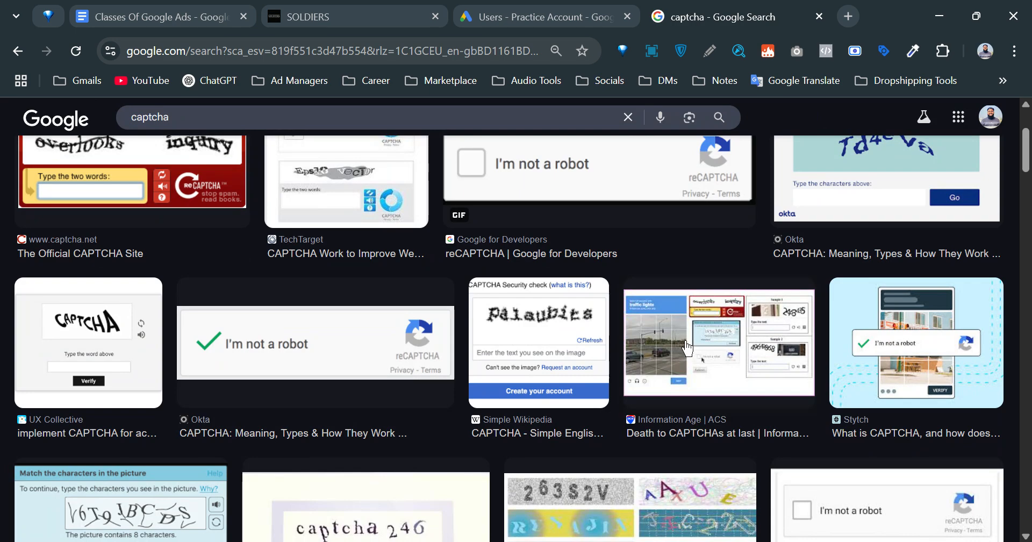
pyautogui.scroll(-4, 687, 348)
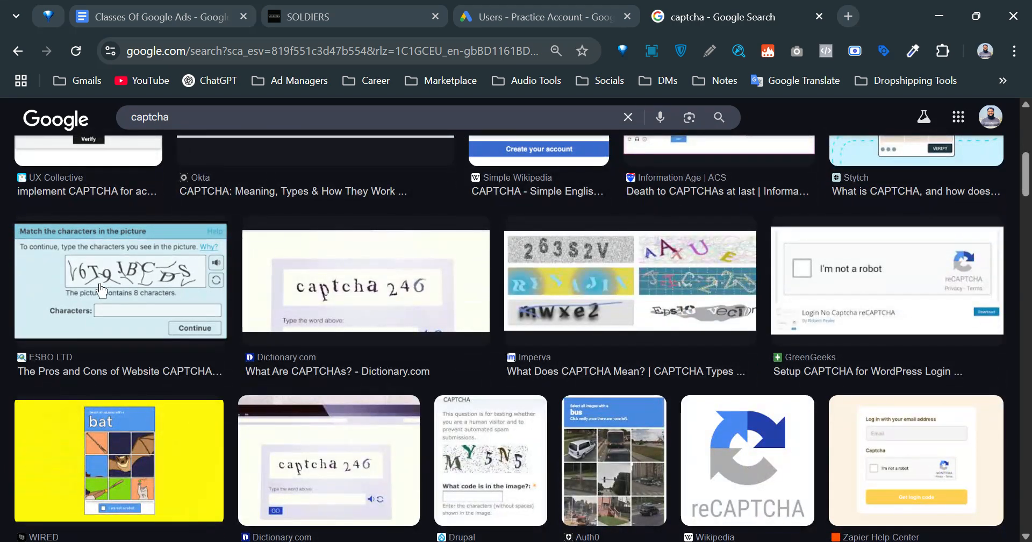
pyautogui.scroll(-3, 650, 414)
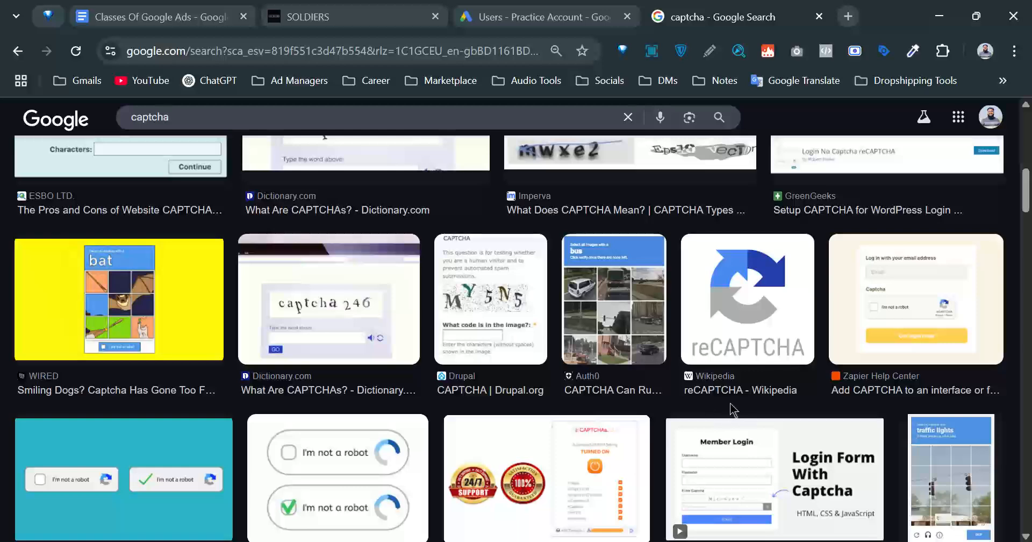
pyautogui.scroll(10, 733, 410)
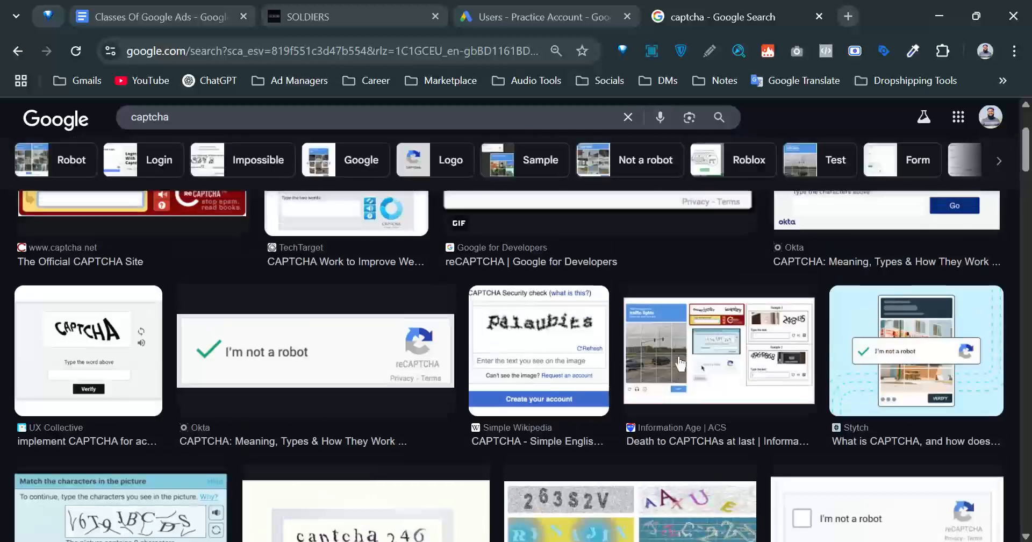
pyautogui.click(135, 180)
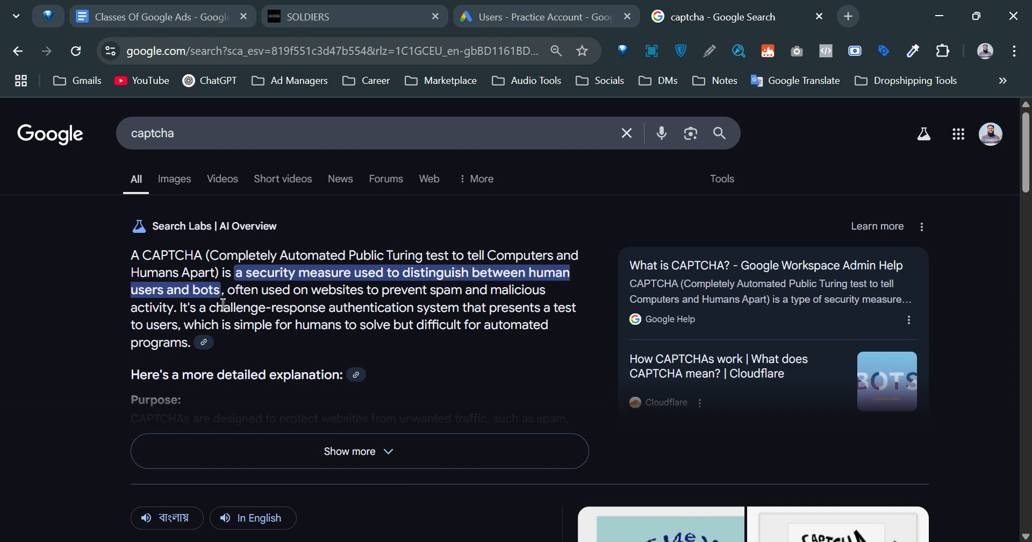
pyautogui.scroll(-1, 364, 306)
pyautogui.scroll(1, 365, 306)
pyautogui.click(176, 183)
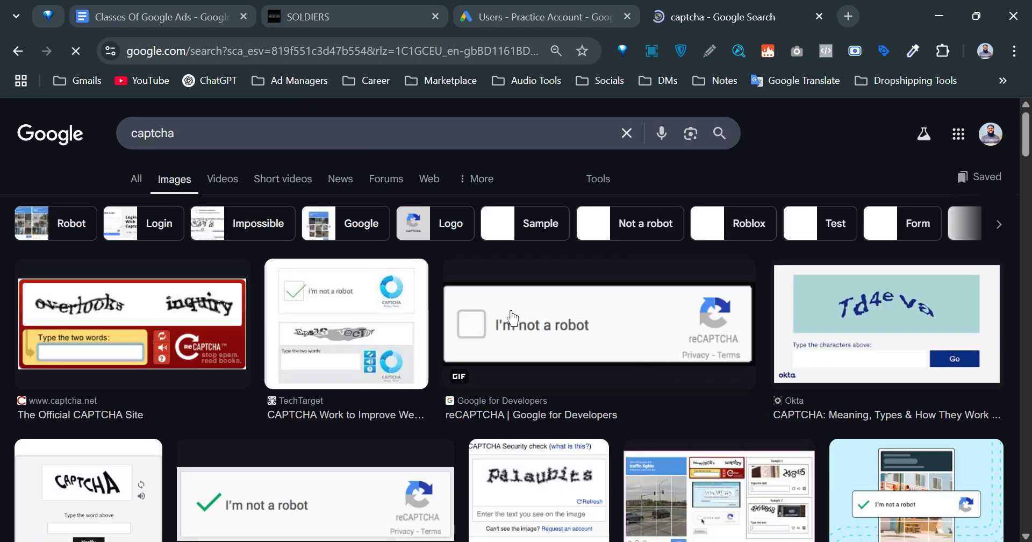
pyautogui.scroll(-3, 618, 341)
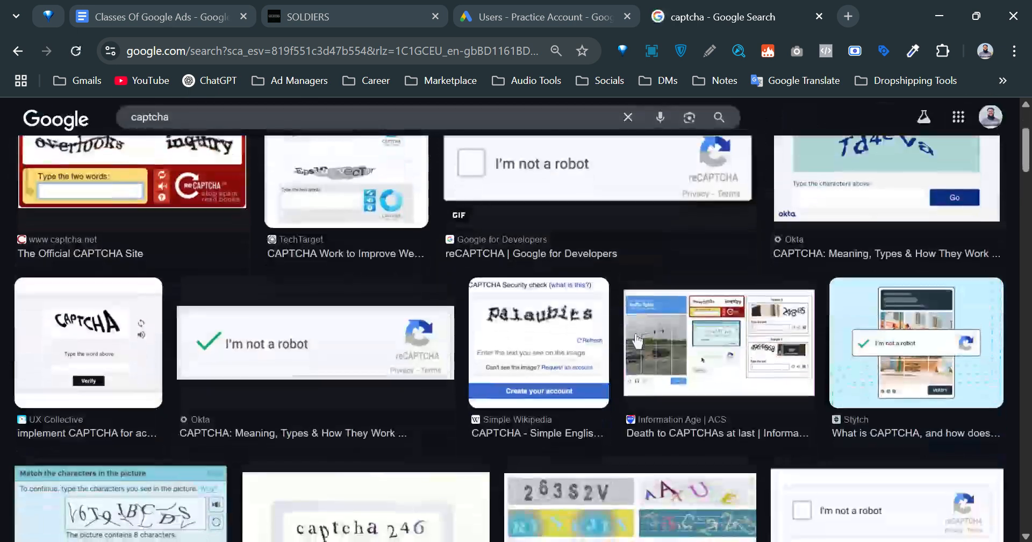
pyautogui.scroll(3, 720, 338)
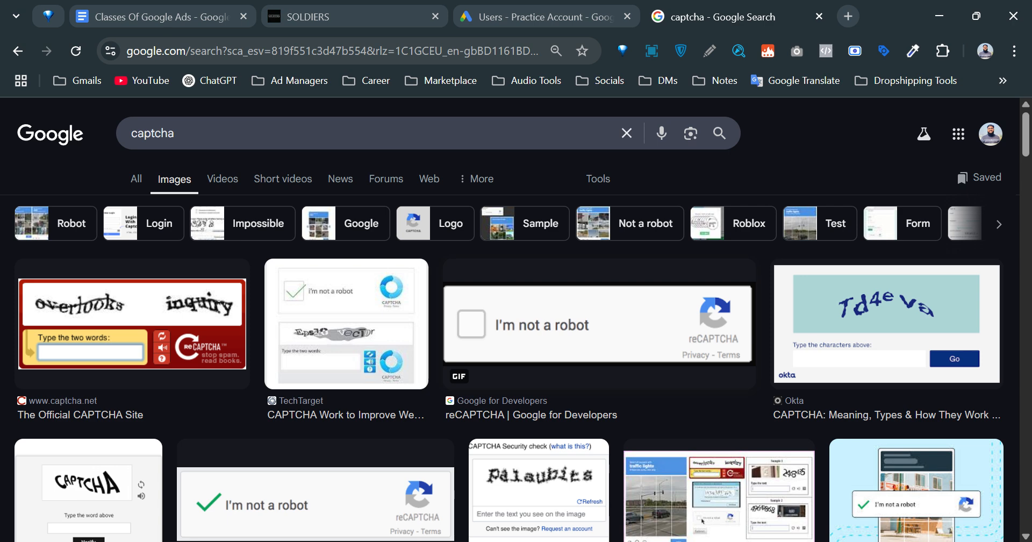
# Close the captcha tab to get back to the Practice Account's Access and security page.
pyautogui.click(819, 17)
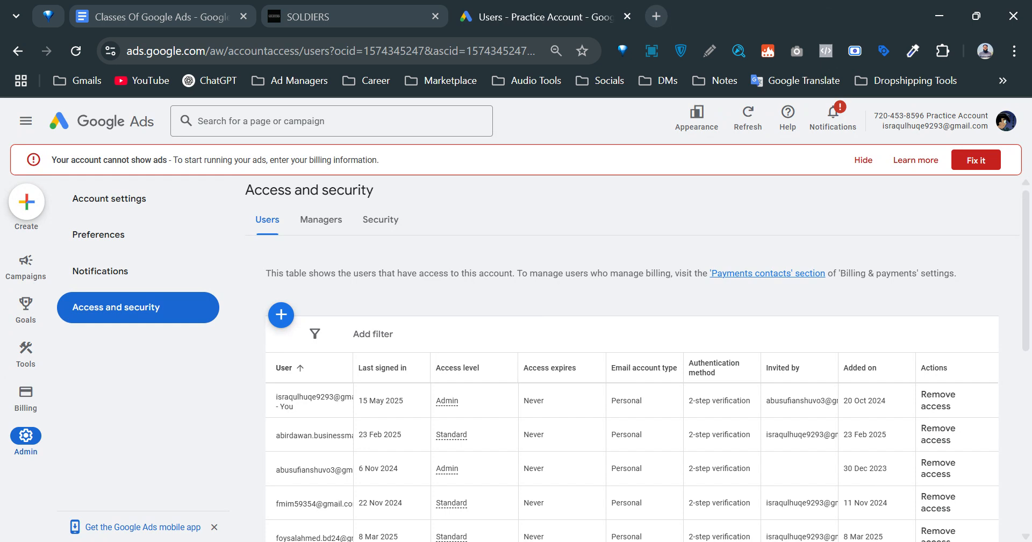
pyautogui.moveTo(22, 409)
pyautogui.click(344, 224)
pyautogui.click(382, 225)
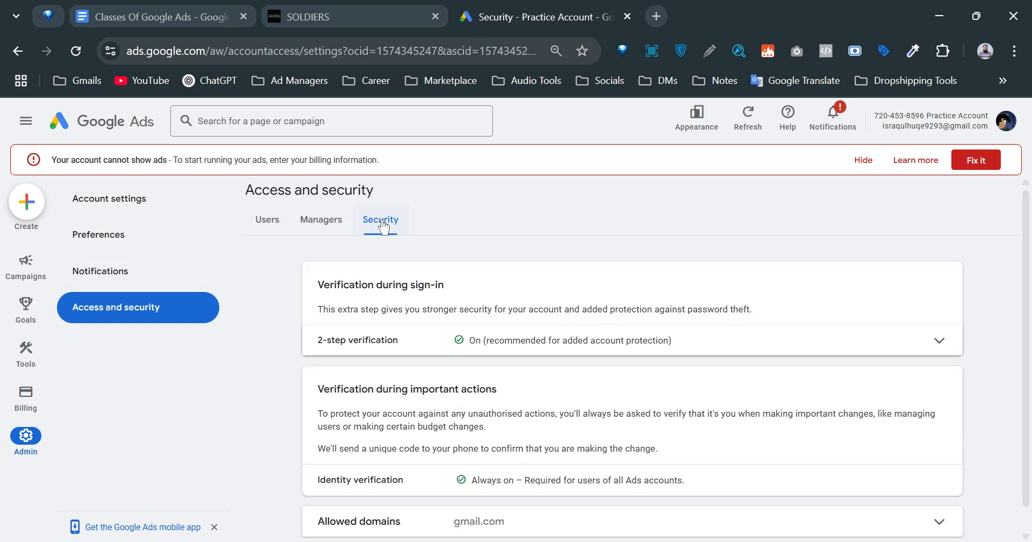
pyautogui.scroll(-4, 537, 416)
pyautogui.scroll(4, 516, 434)
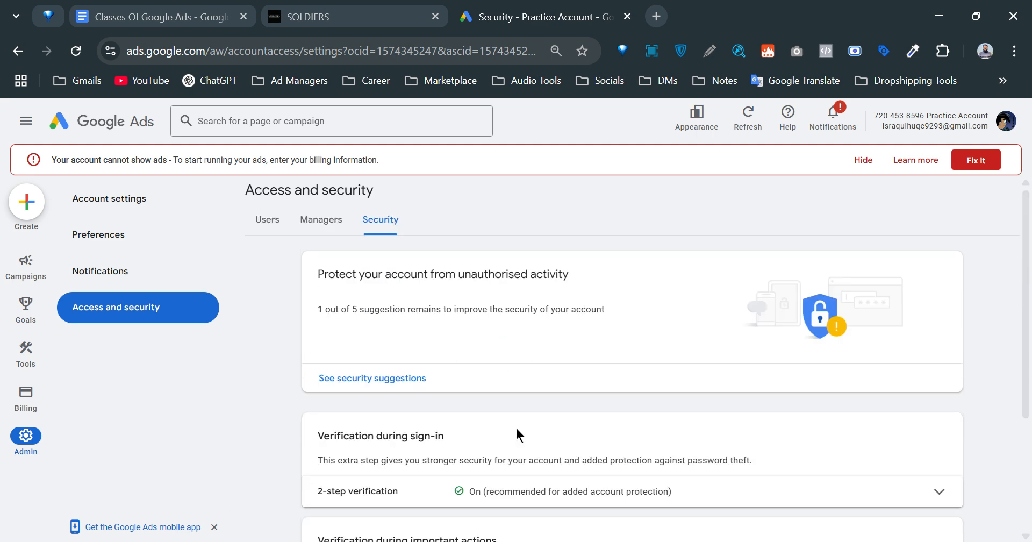
pyautogui.click(270, 230)
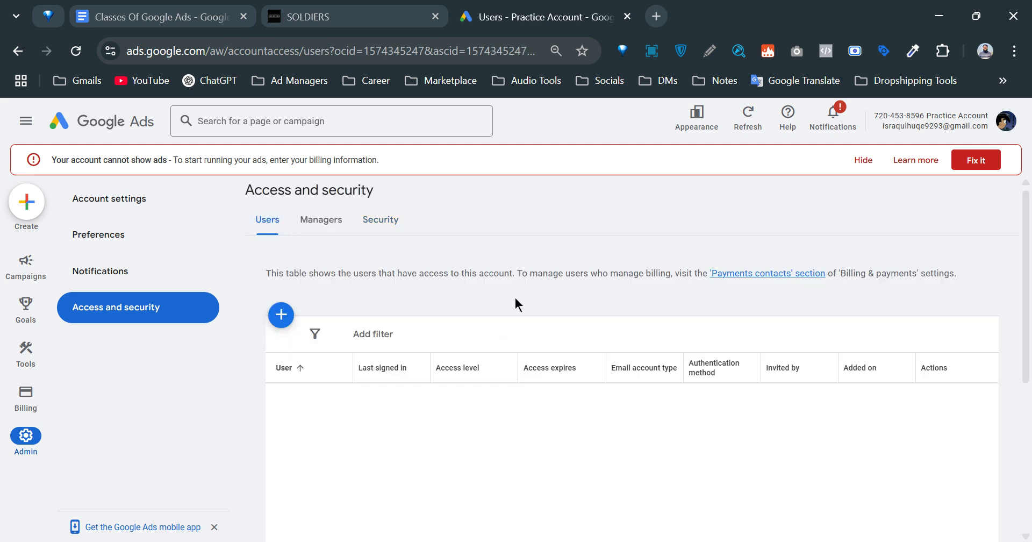
pyautogui.scroll(-5, 692, 355)
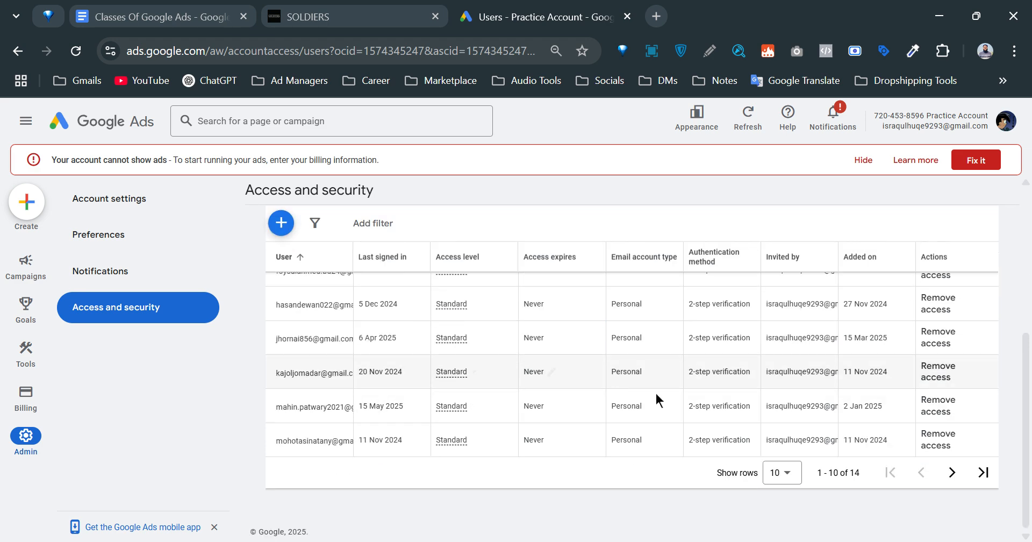
pyautogui.scroll(5, 744, 436)
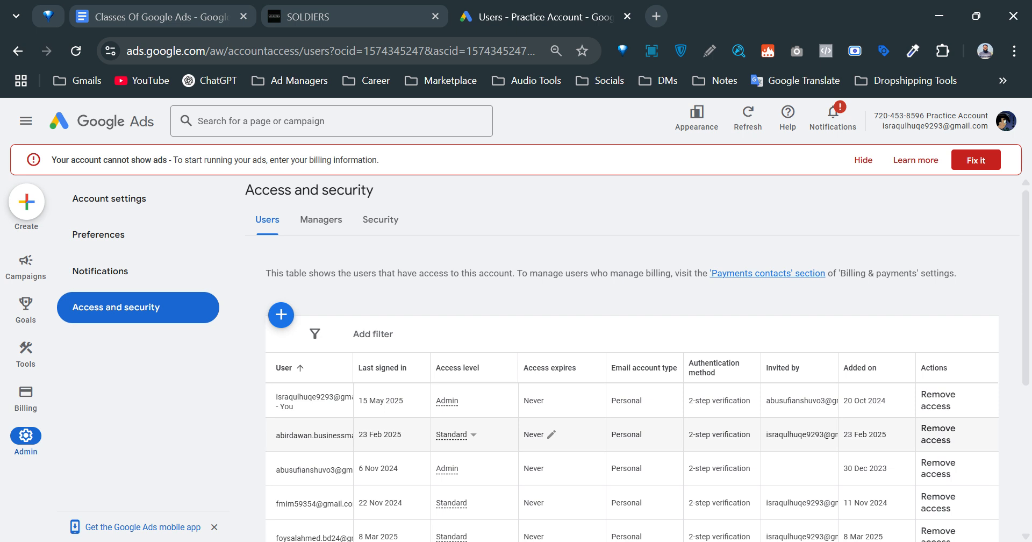
# Start a new user invitation and enter the invitee's Gmail address, fixing the typos.
pyautogui.click(280, 315)
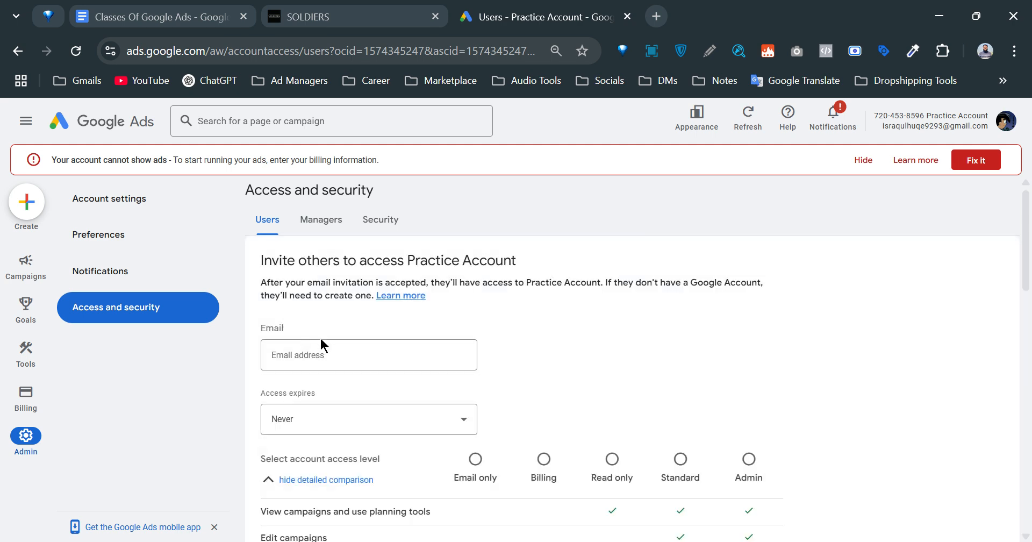
pyautogui.scroll(-3, 320, 344)
pyautogui.scroll(3, 320, 344)
pyautogui.click(317, 354)
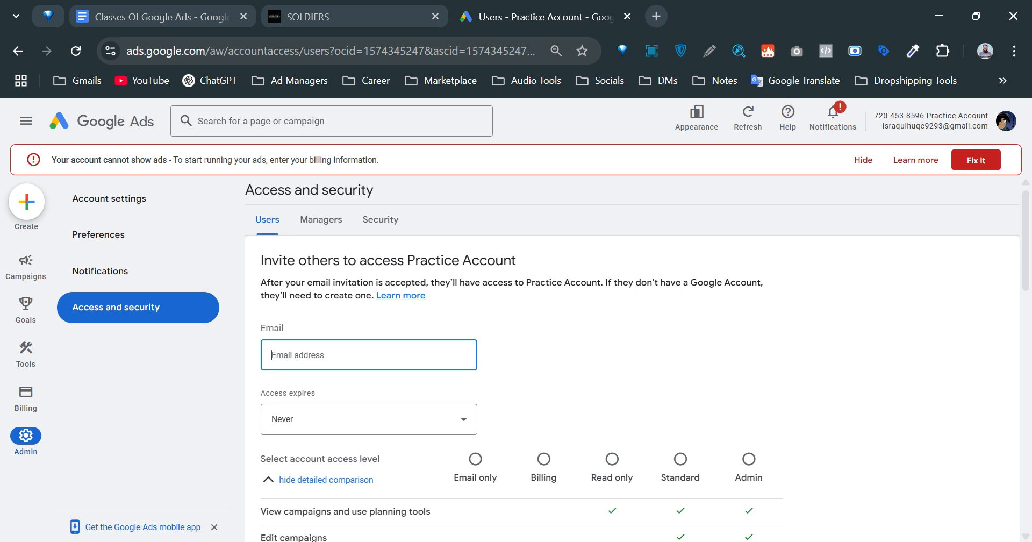
pyautogui.press('Left')
pyautogui.press('BackSpace')
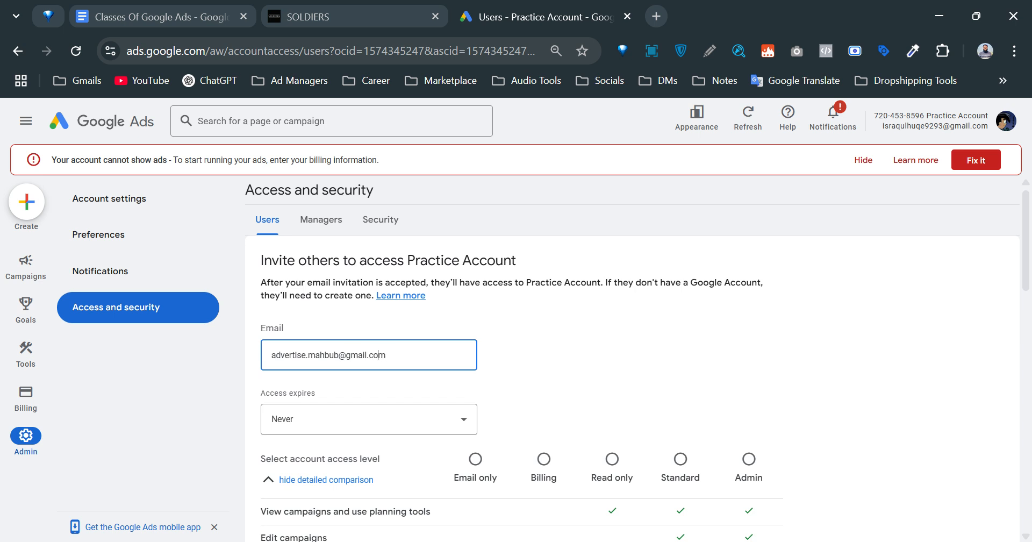
pyautogui.hotkey('ctrl', 'a')
pyautogui.click(599, 374)
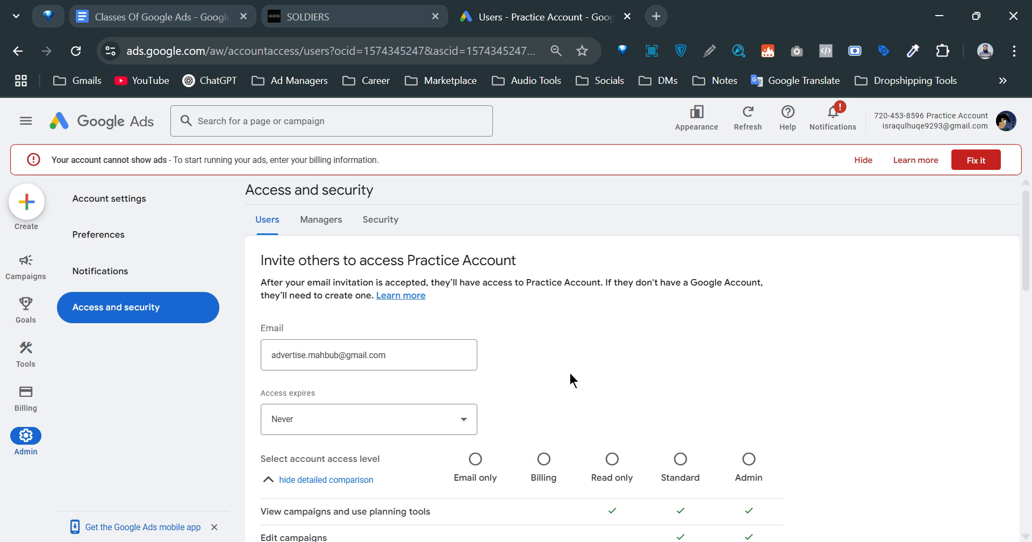
pyautogui.scroll(-3, 561, 375)
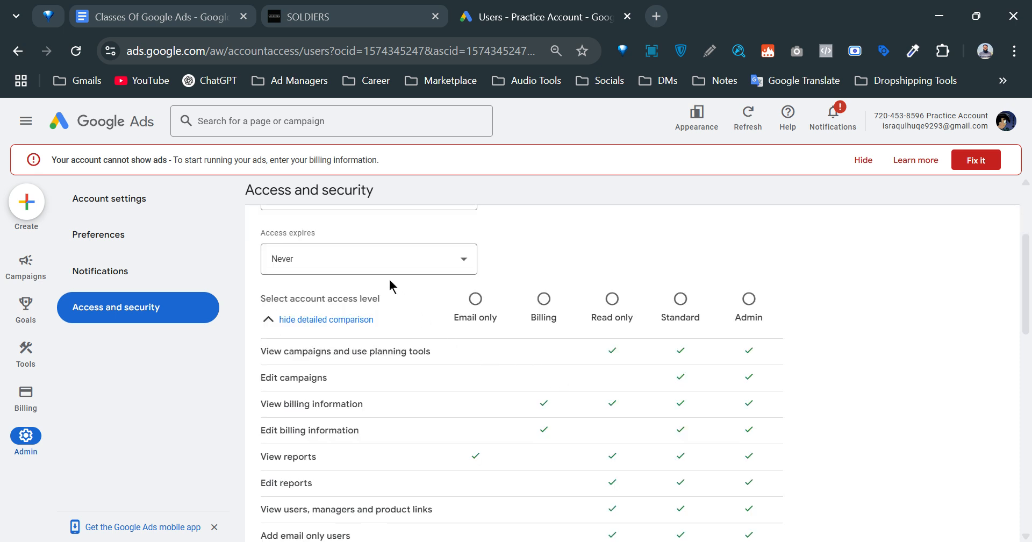
pyautogui.click(380, 265)
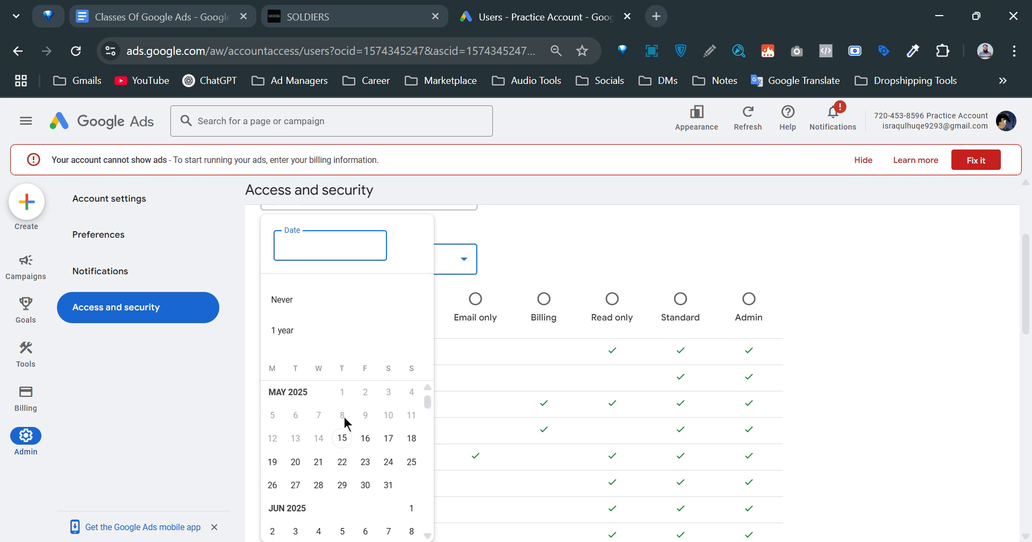
pyautogui.scroll(-4, 346, 424)
pyautogui.scroll(-10, 353, 433)
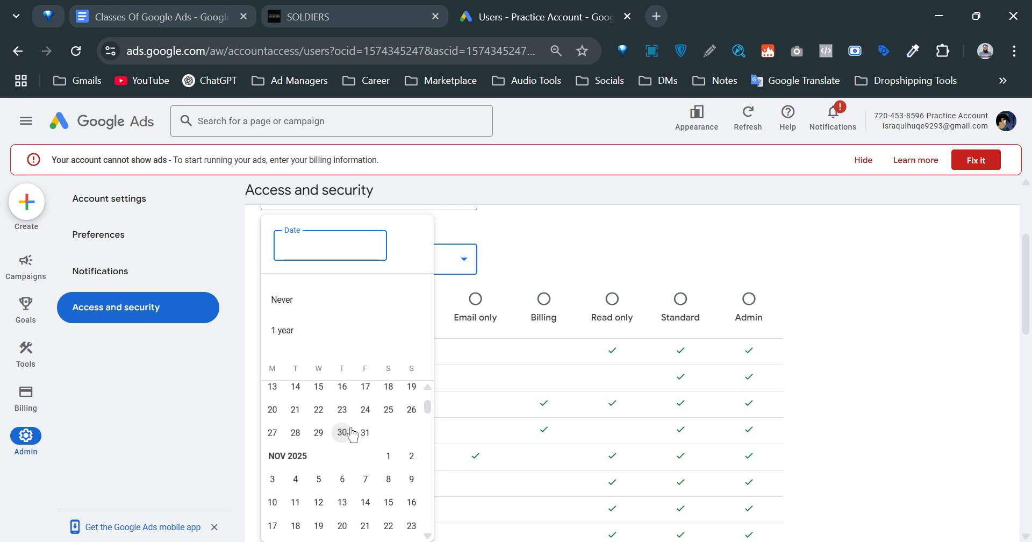
pyautogui.scroll(-3, 353, 438)
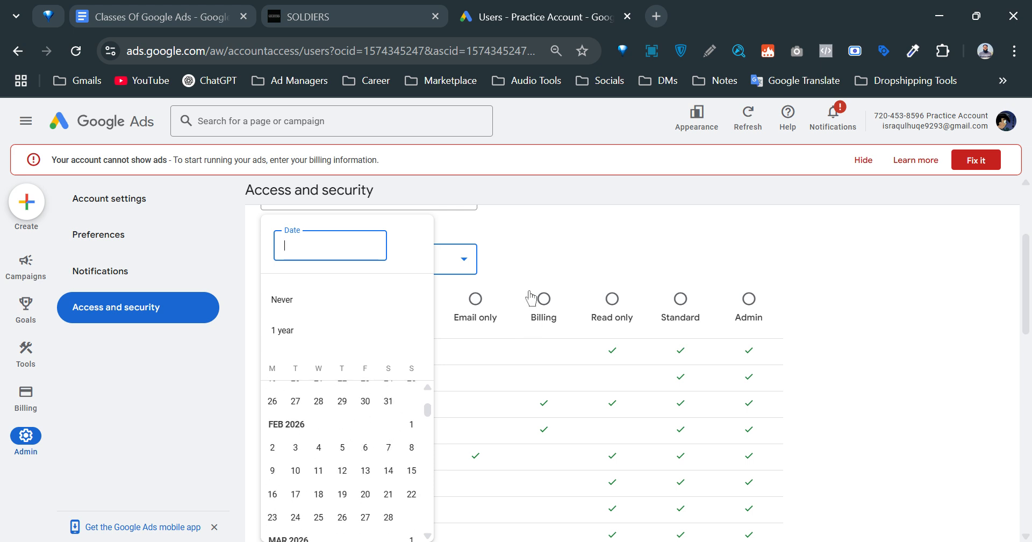
pyautogui.click(526, 239)
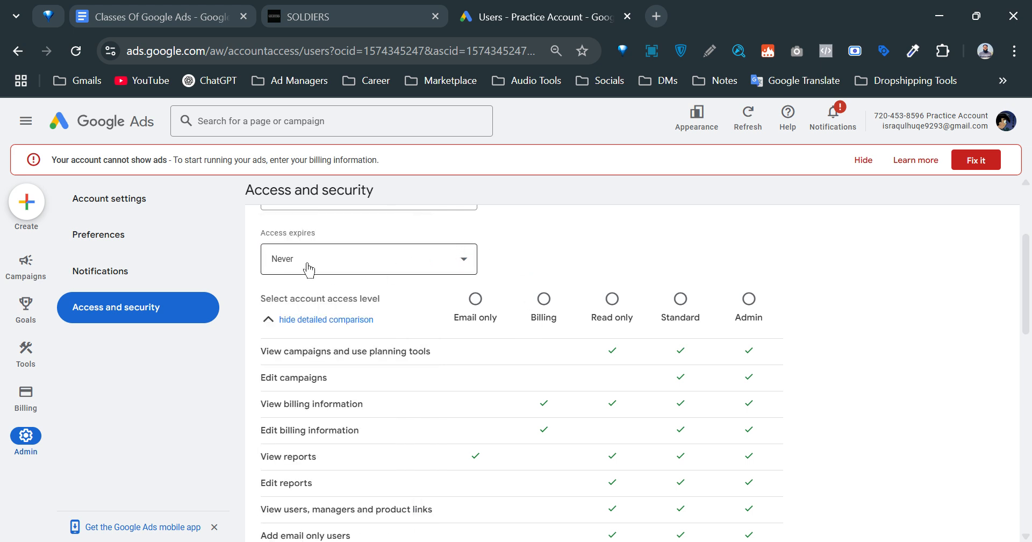
pyautogui.scroll(1, 693, 355)
pyautogui.scroll(-1, 677, 353)
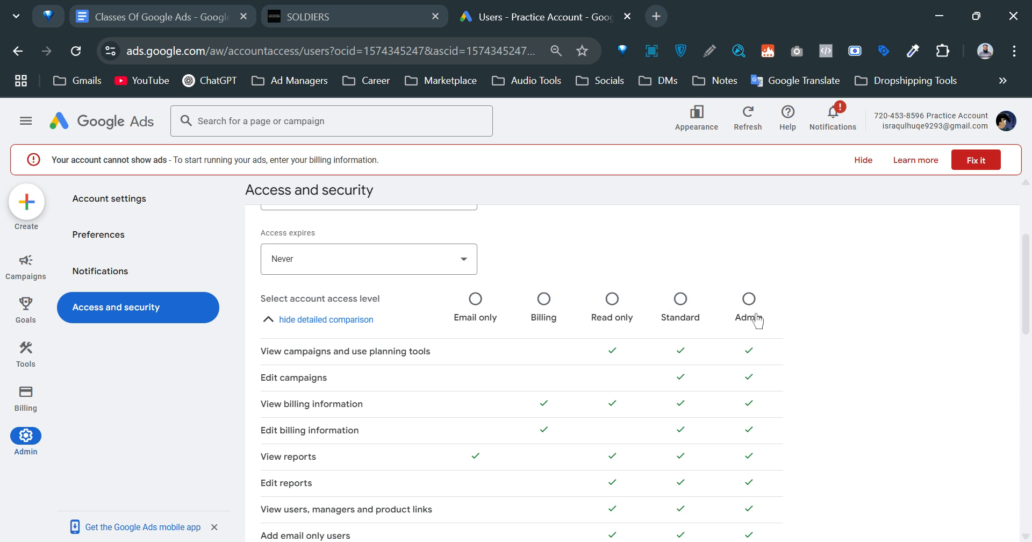
pyautogui.scroll(-1, 754, 318)
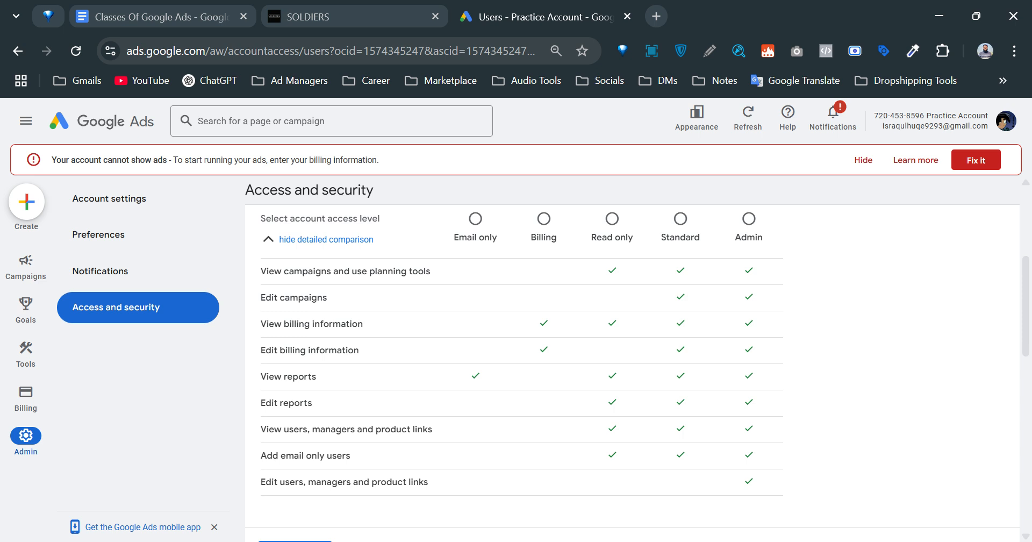
# Select Standard access and highlight its permissions in the comparison table.
pyautogui.click(680, 220)
pyautogui.moveTo(375, 461); pyautogui.dragTo(267, 283)
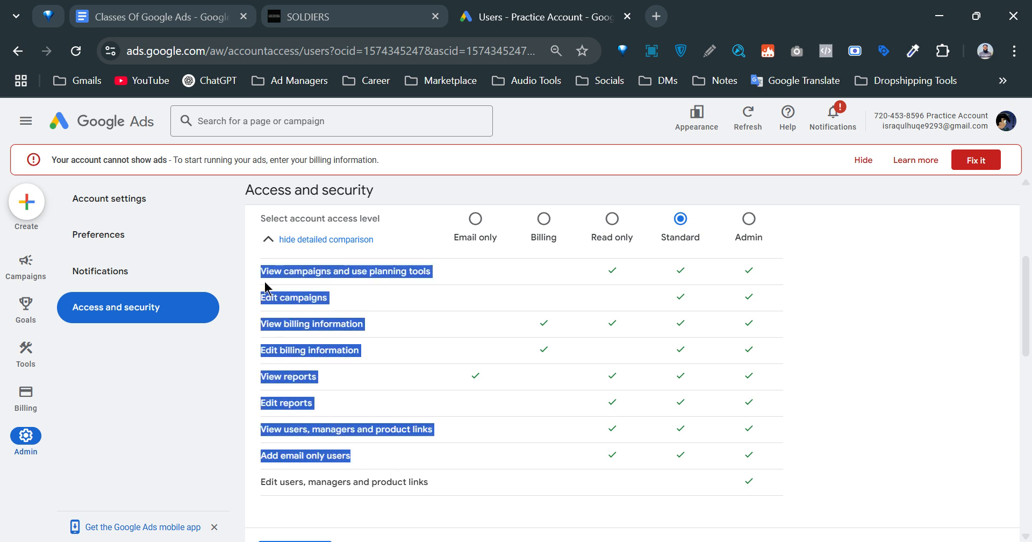
pyautogui.click(294, 316)
pyautogui.moveTo(351, 481); pyautogui.dragTo(403, 480)
pyautogui.click(424, 481)
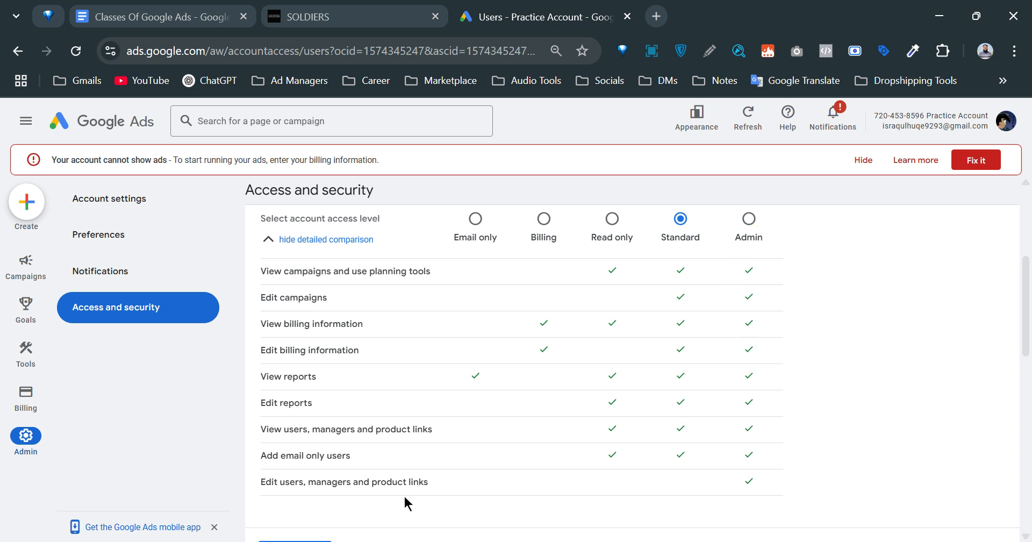
# Compare Admin's extra permissions, then settle on Standard access for the invitee.
pyautogui.click(749, 222)
pyautogui.tripleClick(334, 483)
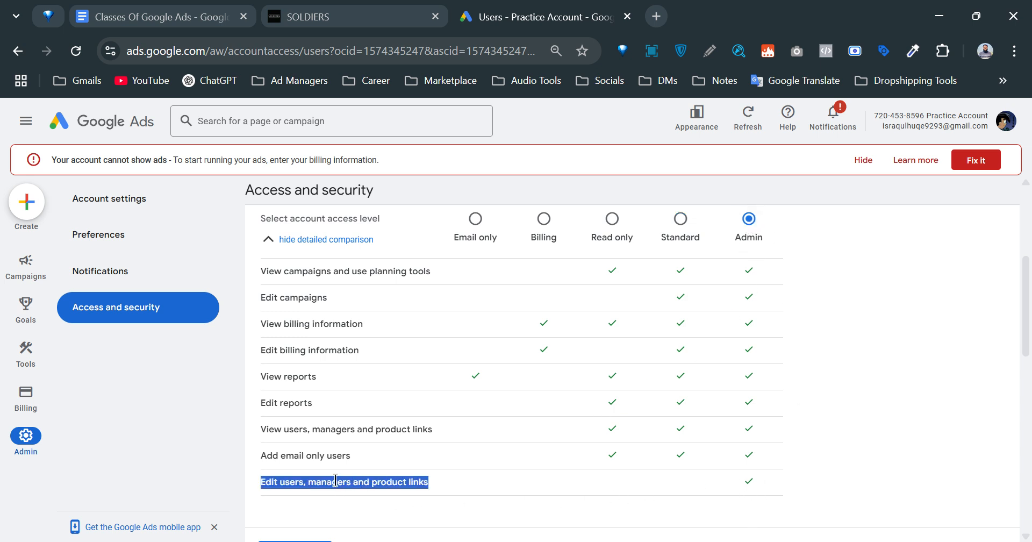
pyautogui.click(803, 360)
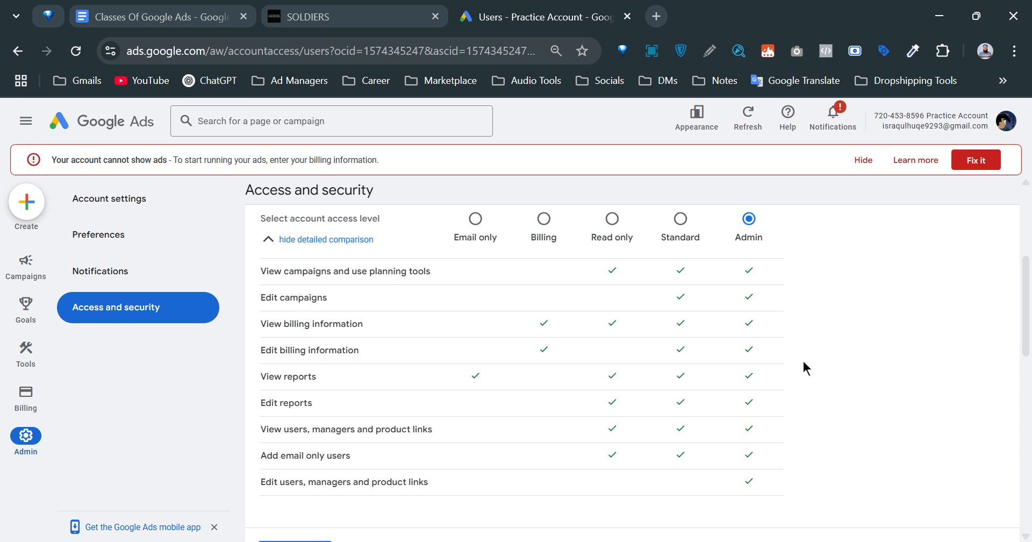
pyautogui.click(678, 223)
pyautogui.click(752, 226)
pyautogui.click(679, 219)
pyautogui.scroll(-9, 695, 355)
pyautogui.scroll(14, 459, 400)
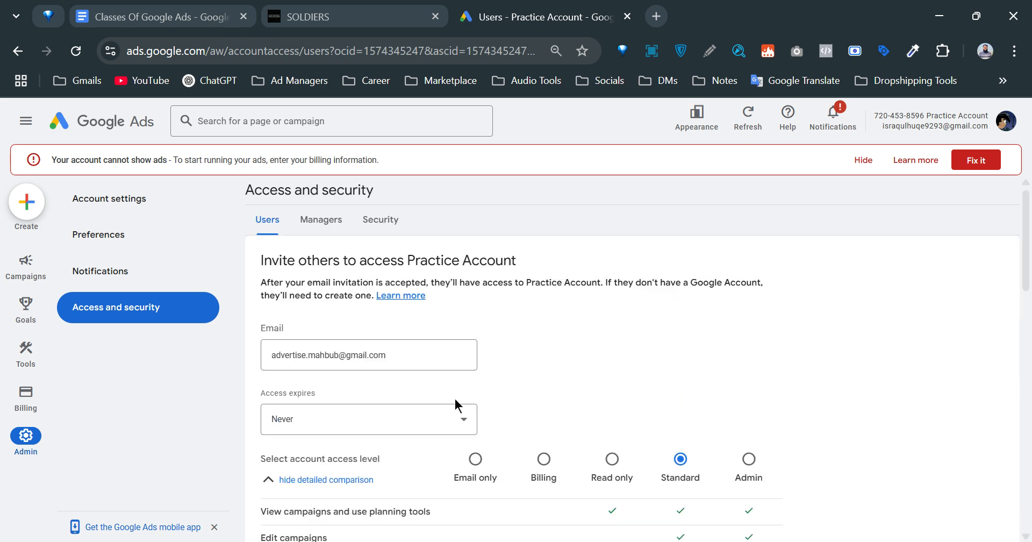
pyautogui.scroll(-8, 333, 362)
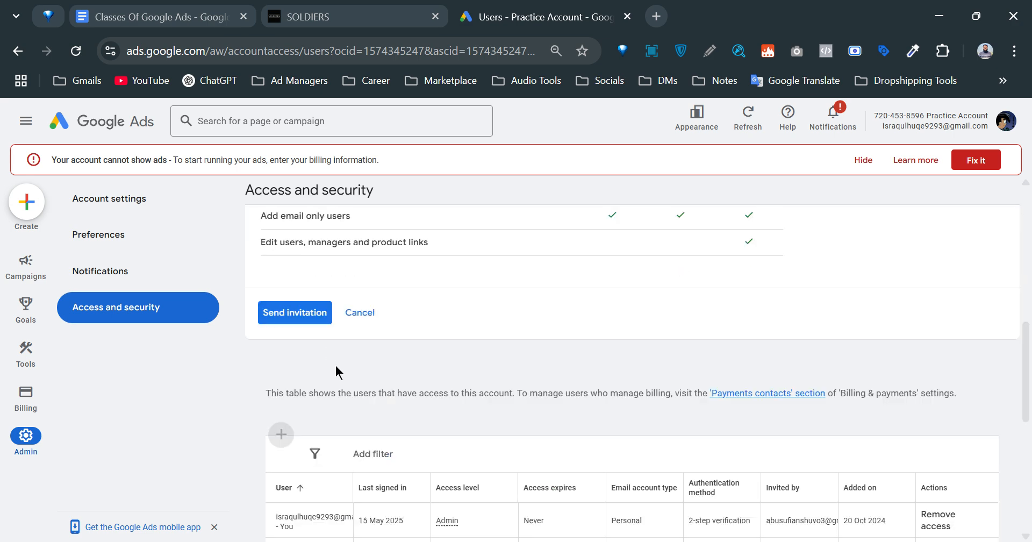
pyautogui.click(301, 314)
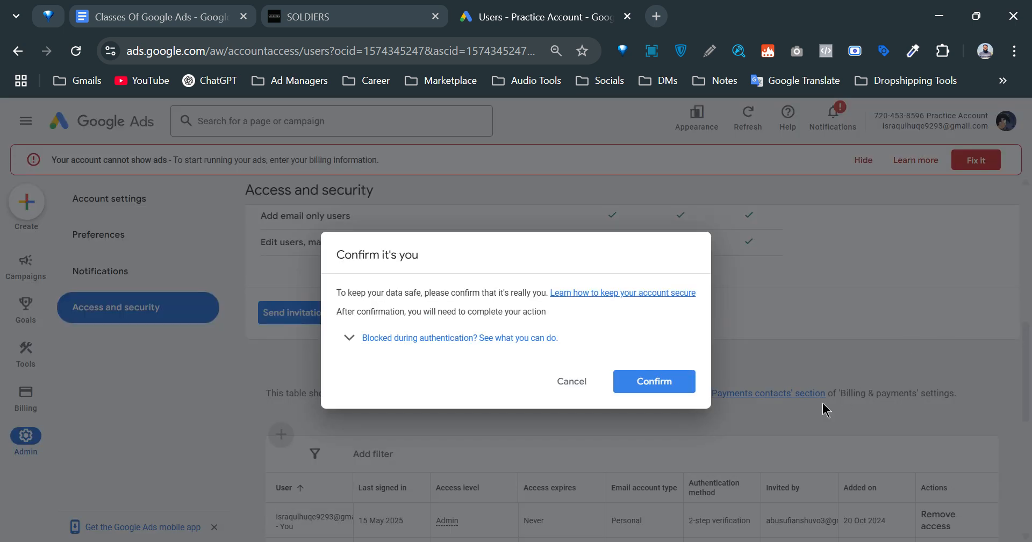
pyautogui.click(659, 382)
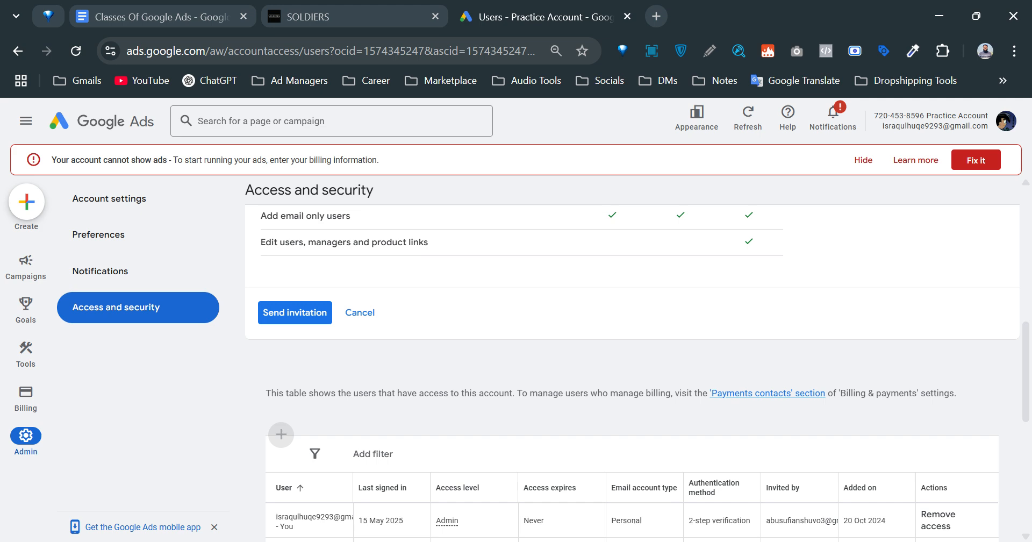
pyautogui.scroll(8, 632, 370)
pyautogui.scroll(-15, 632, 371)
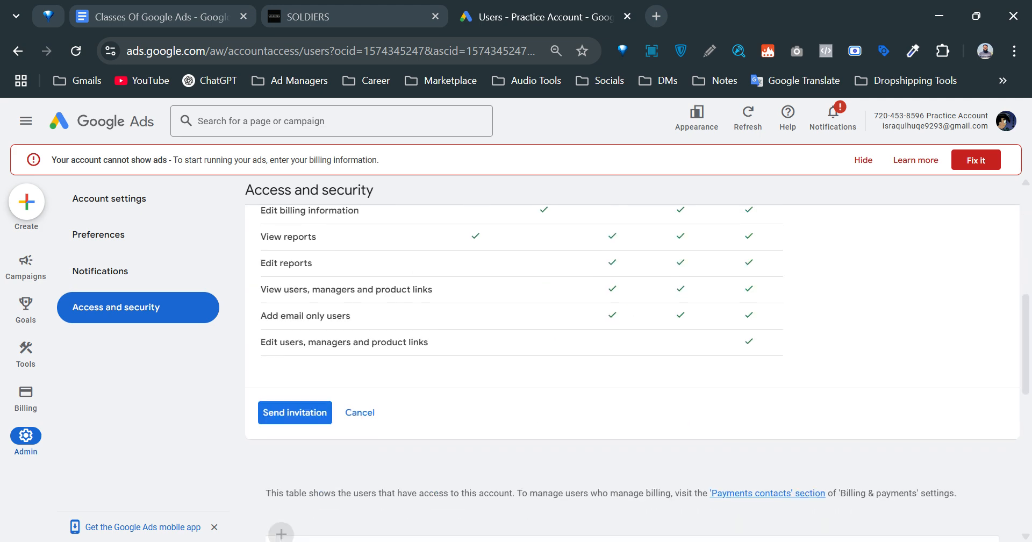
pyautogui.scroll(15, 632, 370)
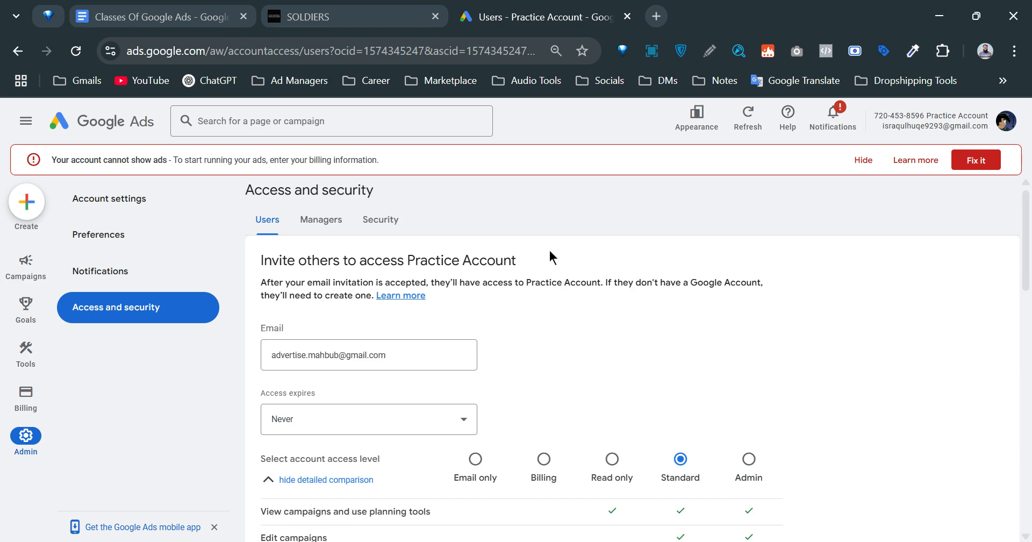
pyautogui.scroll(-3, 610, 314)
pyautogui.scroll(-1, 700, 438)
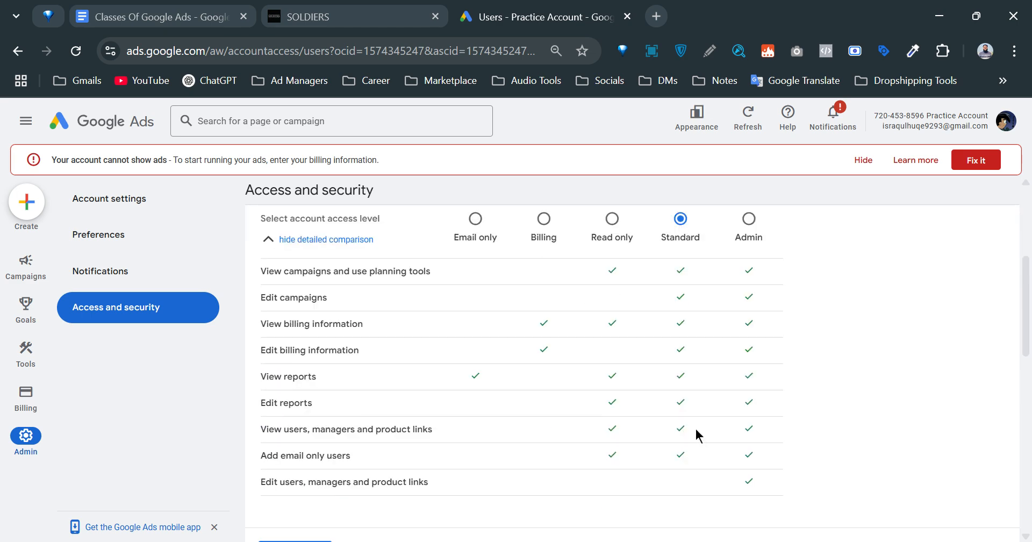
pyautogui.scroll(-2, 694, 433)
pyautogui.scroll(6, 692, 438)
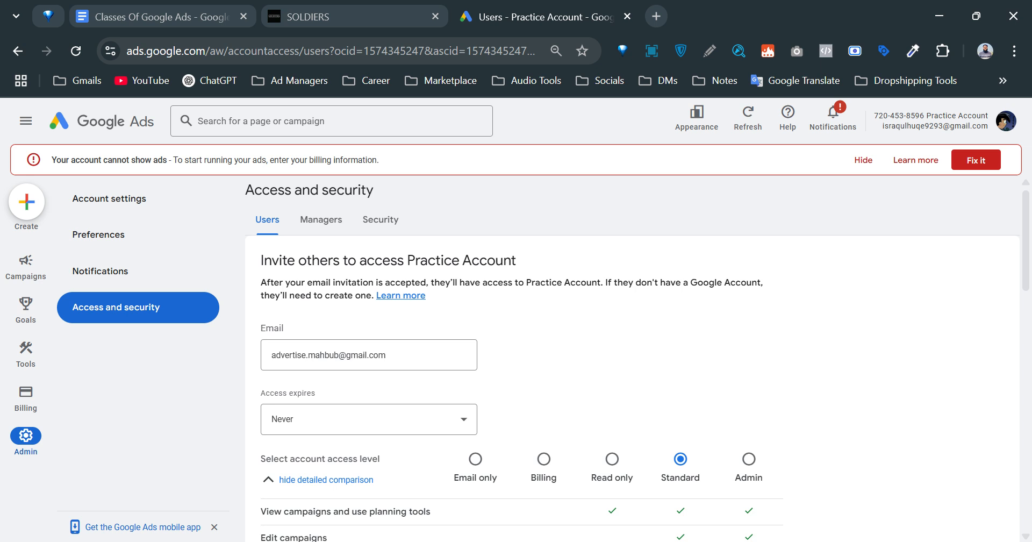
# Search Google for 'google ads manager' in a new tab and review the results.
pyautogui.click(655, 16)
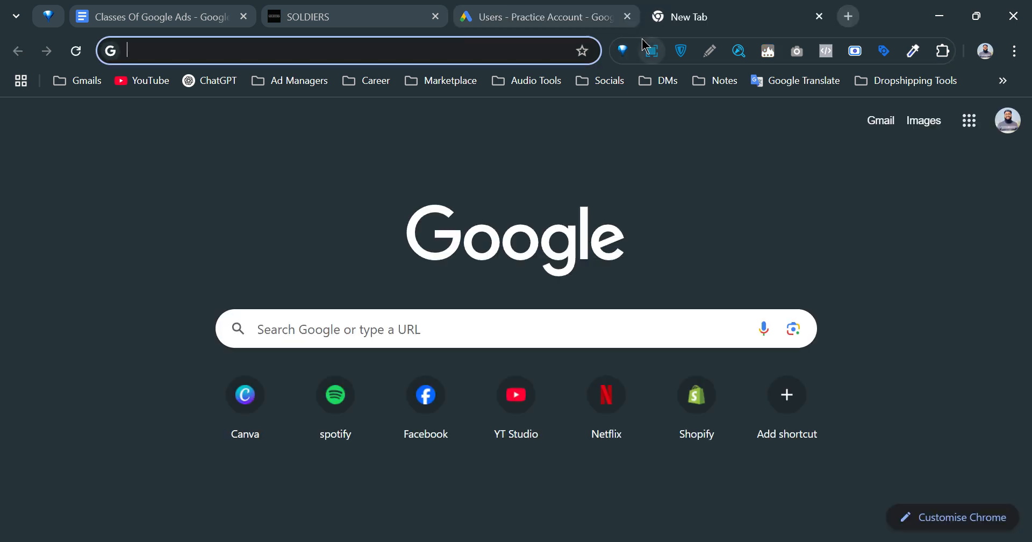
pyautogui.click(281, 187)
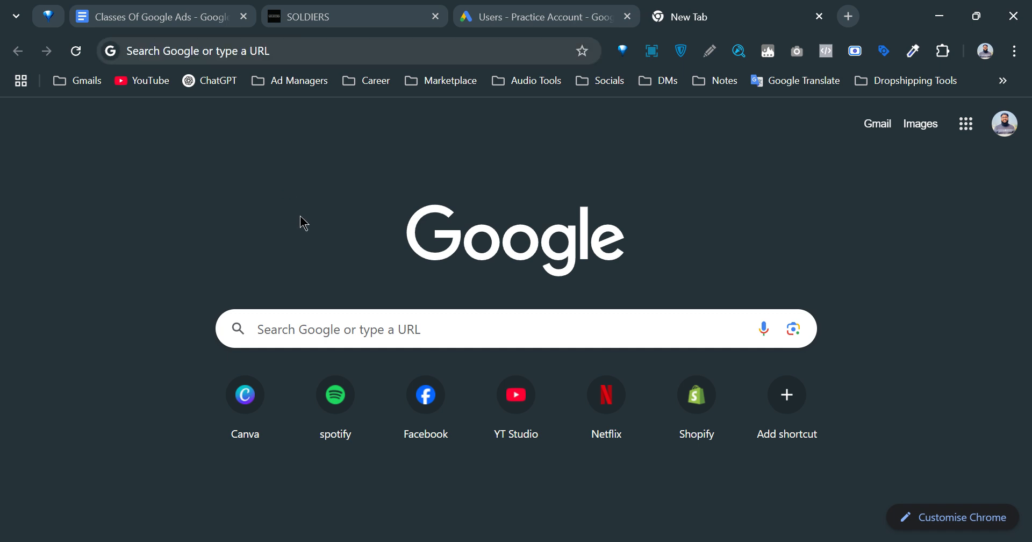
pyautogui.click(323, 334)
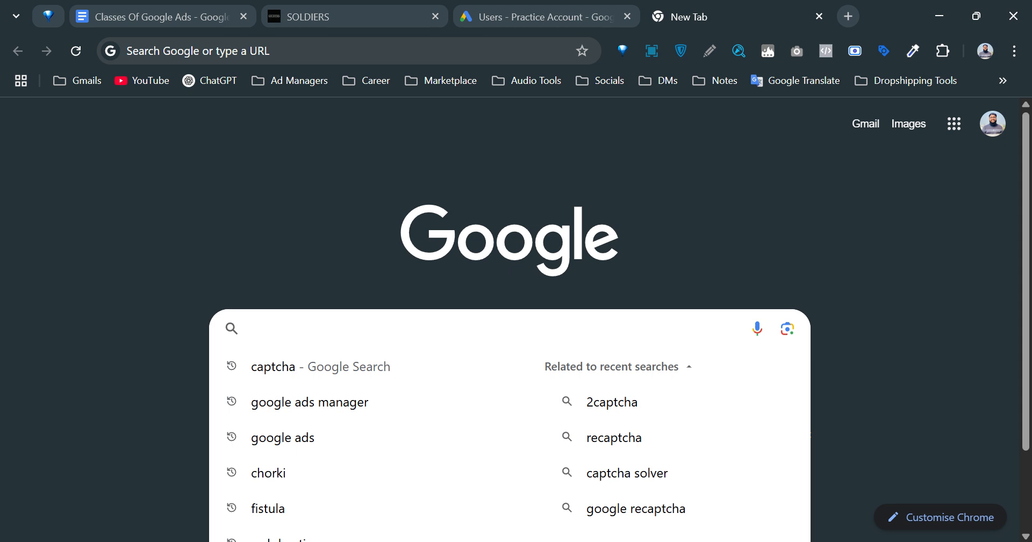
pyautogui.click(338, 401)
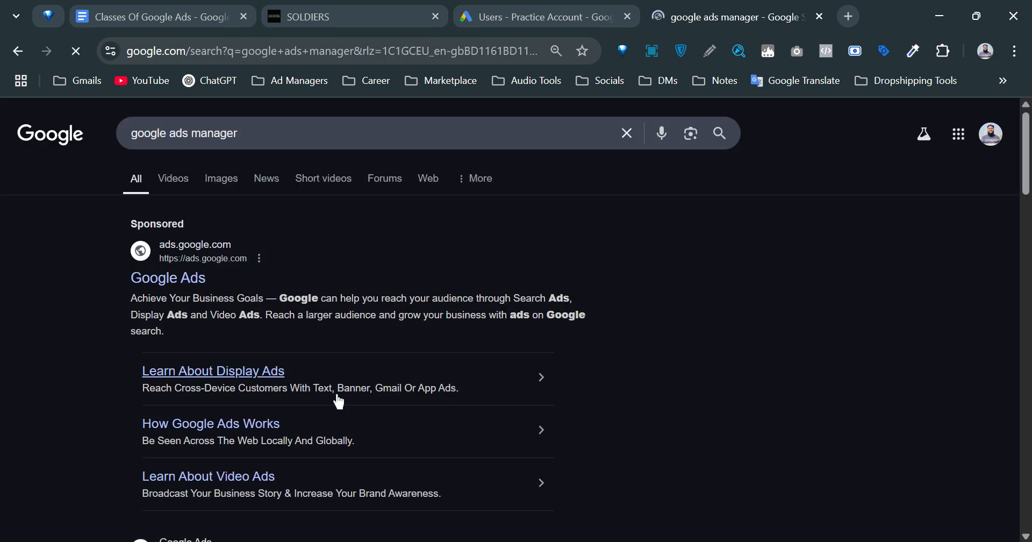
pyautogui.scroll(-5, 297, 370)
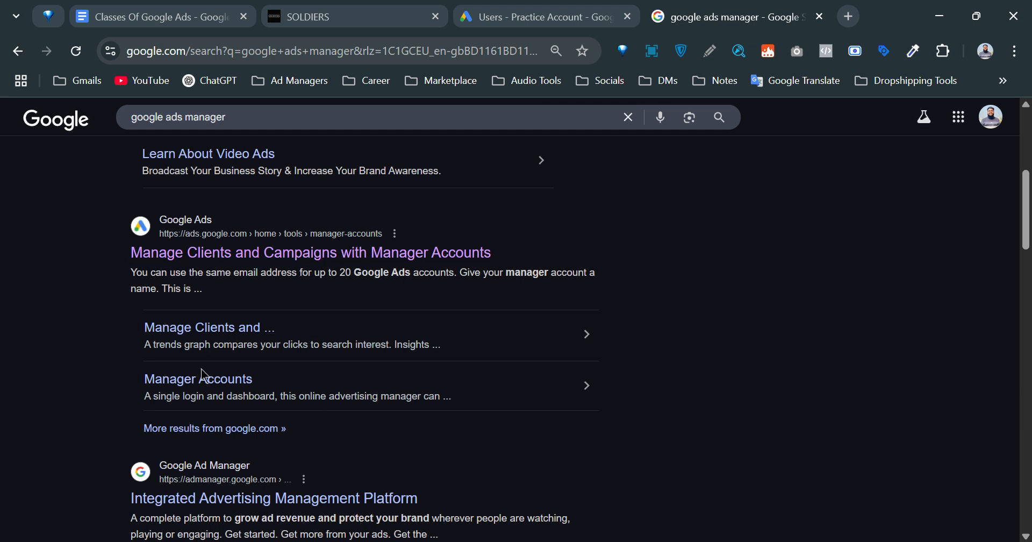
pyautogui.scroll(6, 203, 376)
pyautogui.scroll(-6, 203, 382)
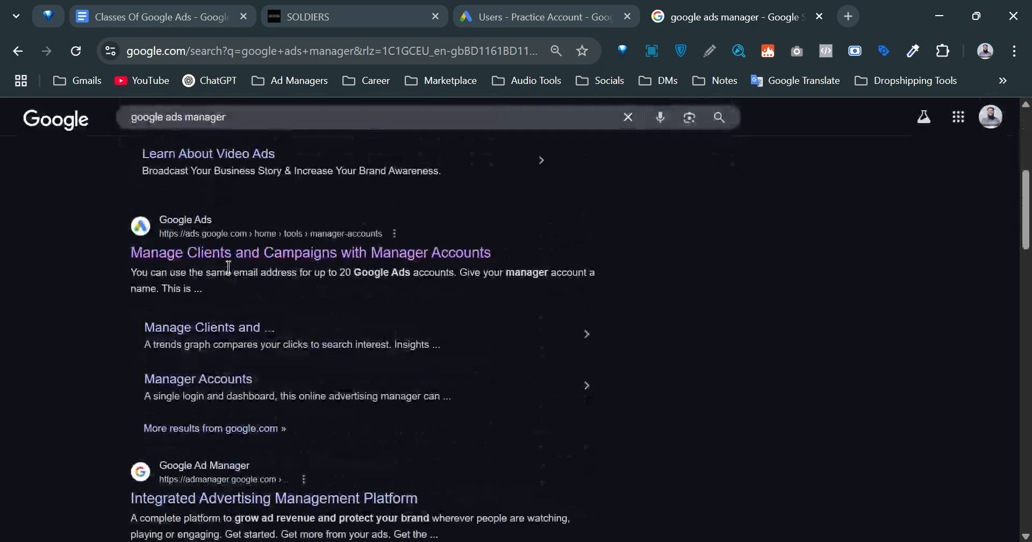
# Open the 'Manage Clients and Campaigns with Manager Accounts' page from the results.
pyautogui.click(229, 257)
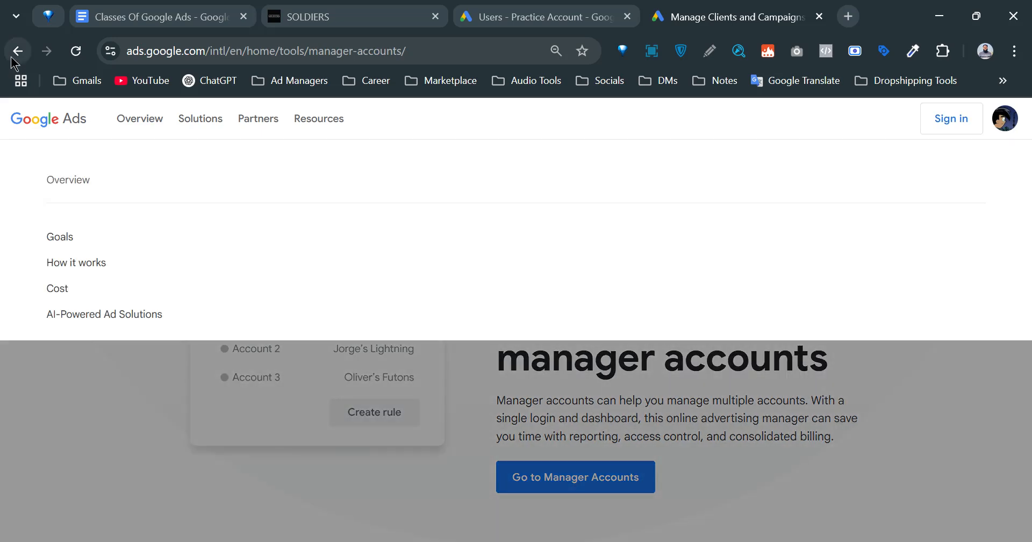
pyautogui.click(16, 51)
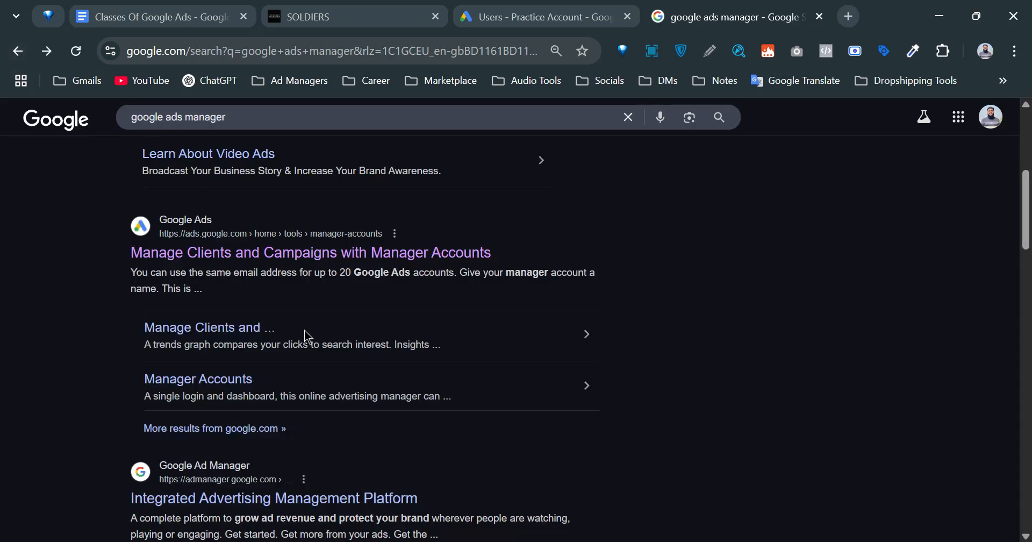
pyautogui.scroll(6, 316, 335)
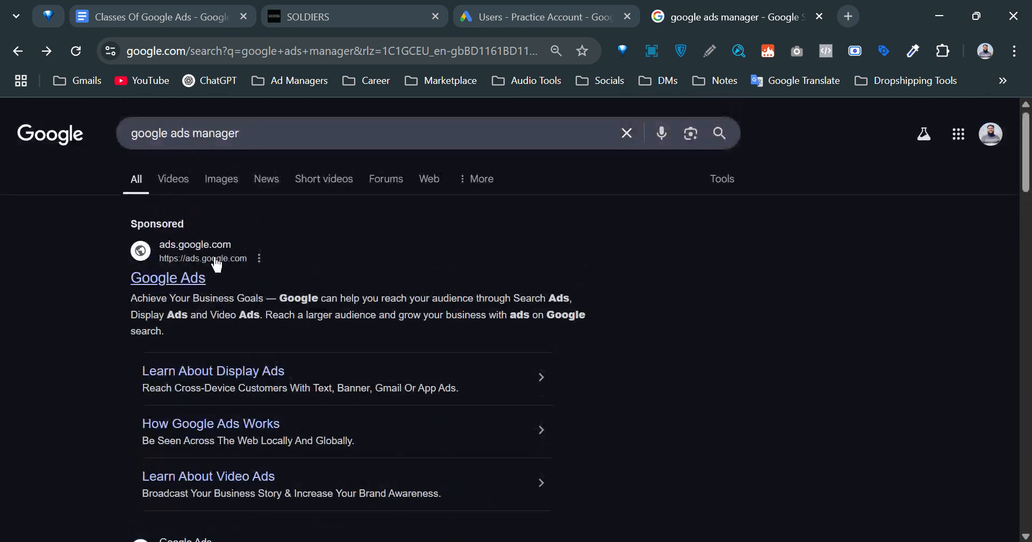
pyautogui.scroll(-5, 217, 264)
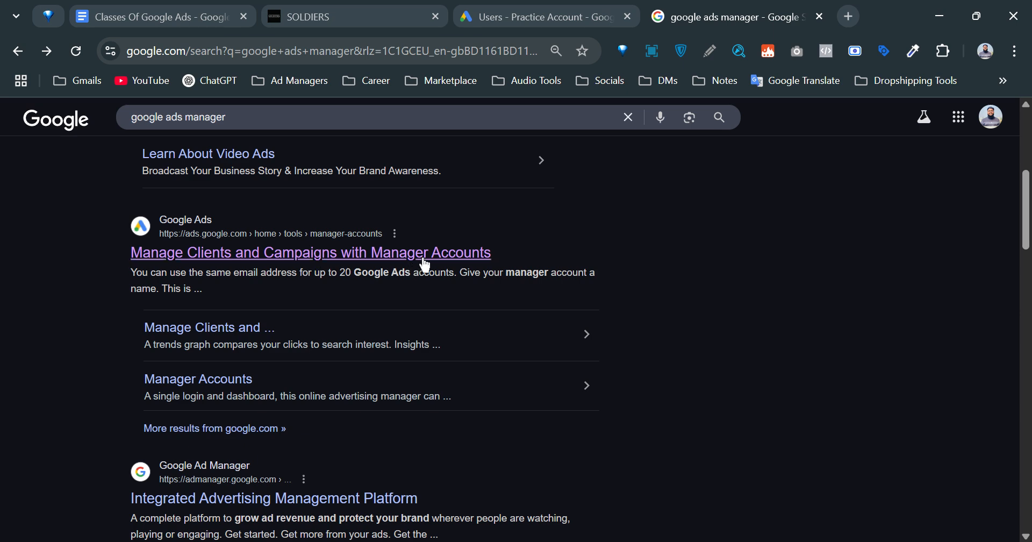
pyautogui.click(453, 258)
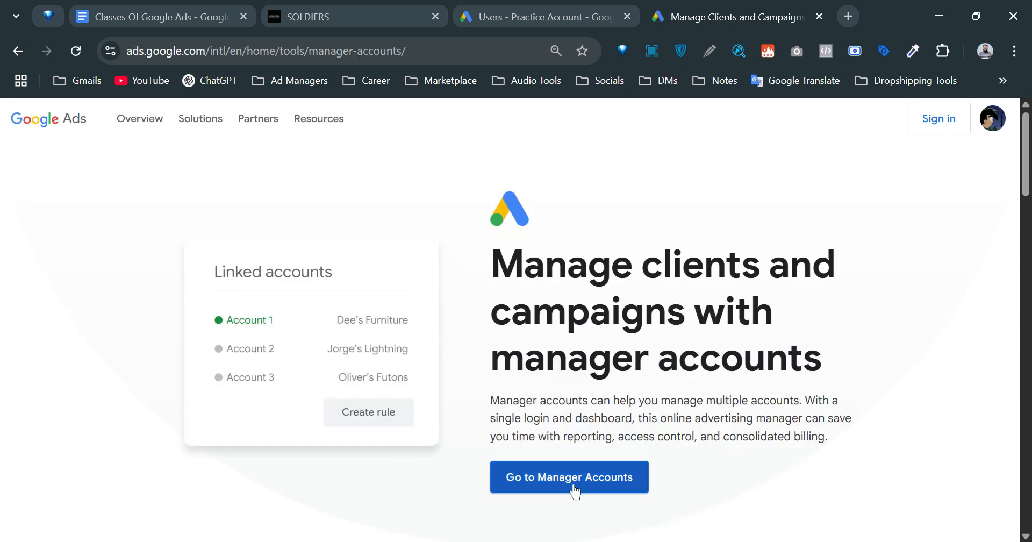
# Set up a manager account with a display name and 'Manage other people's accounts', pass reCAPTCHA, and submit.
pyautogui.click(591, 477)
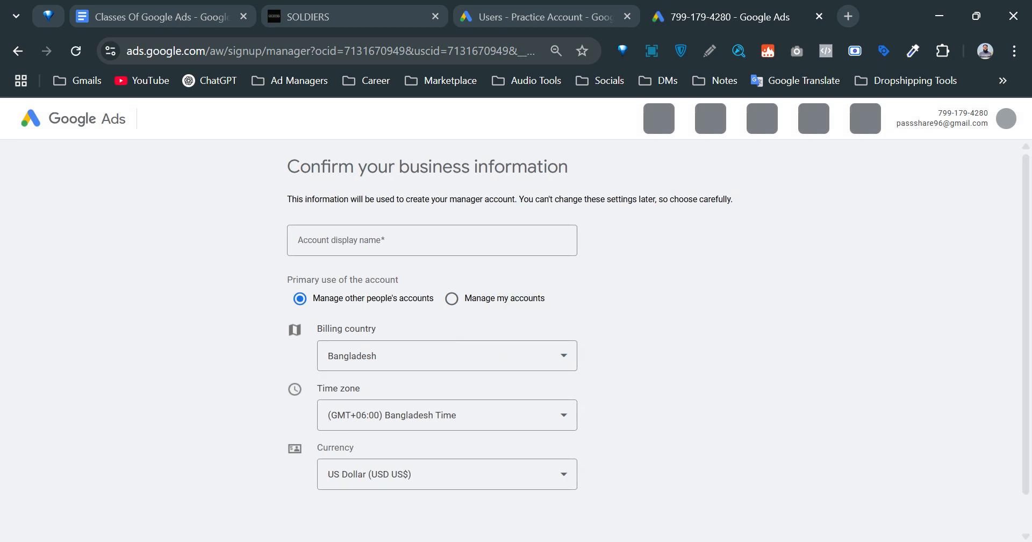
pyautogui.scroll(-1, 519, 369)
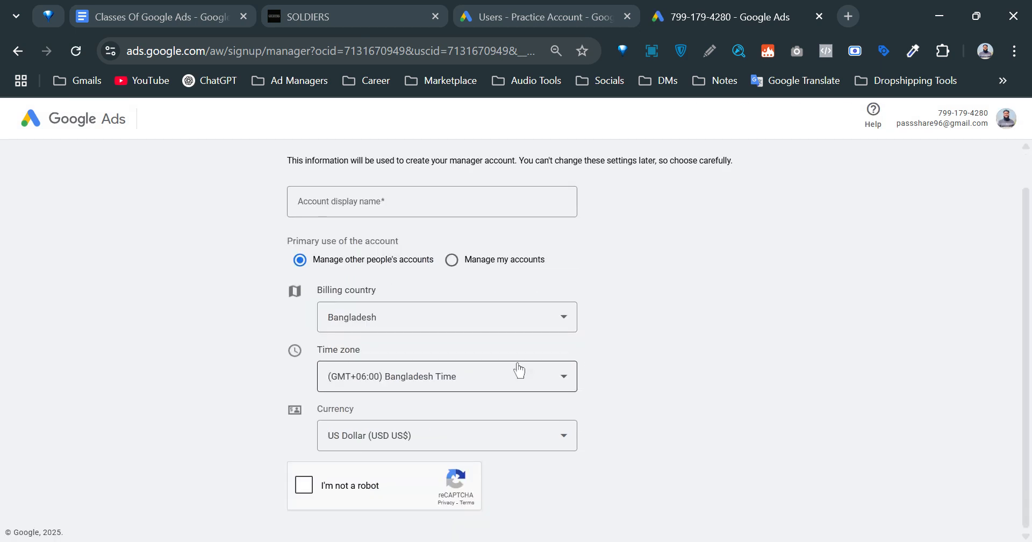
pyautogui.click(326, 195)
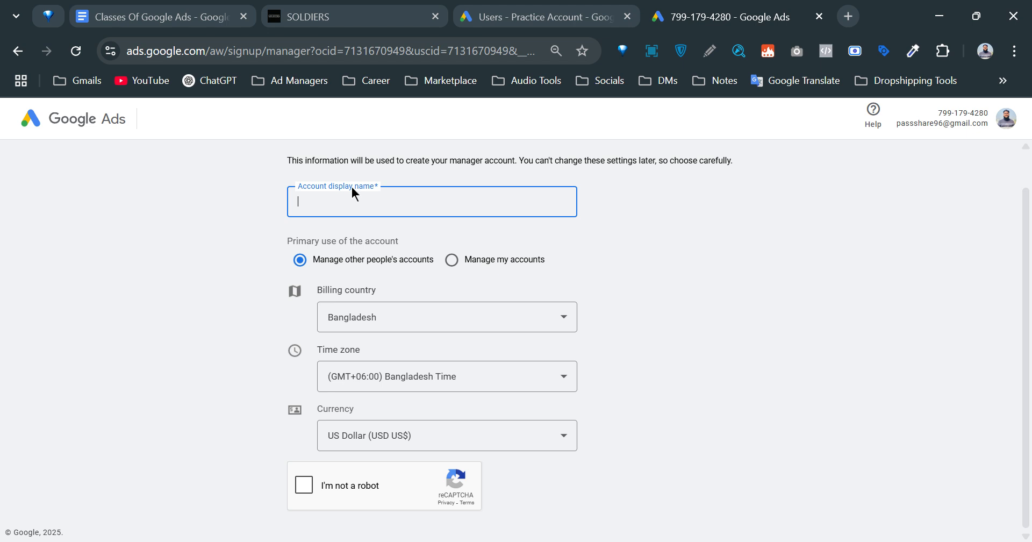
pyautogui.write('Mahbub MCC')
pyautogui.click(229, 238)
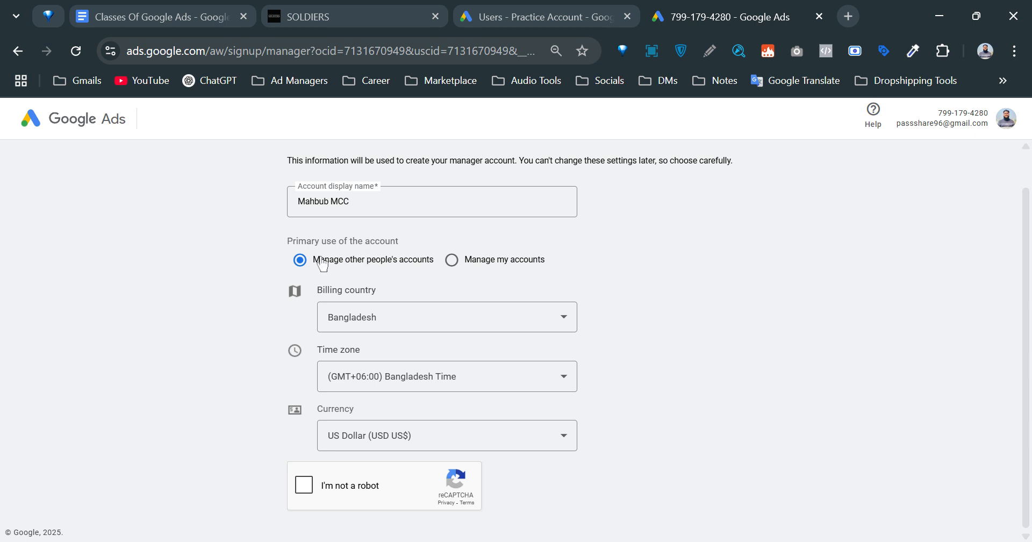
pyautogui.moveTo(324, 260); pyautogui.dragTo(307, 260)
pyautogui.moveTo(409, 256); pyautogui.dragTo(422, 257)
pyautogui.click(620, 266)
pyautogui.click(303, 485)
pyautogui.click(319, 524)
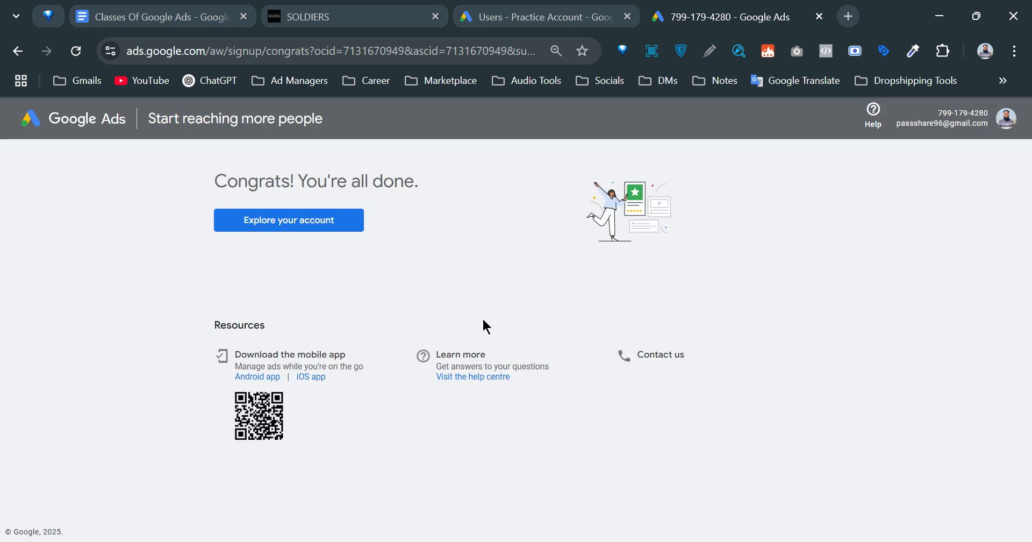
# Open the new manager account's overview, try removing the unfinished account, then reload the page.
pyautogui.click(312, 220)
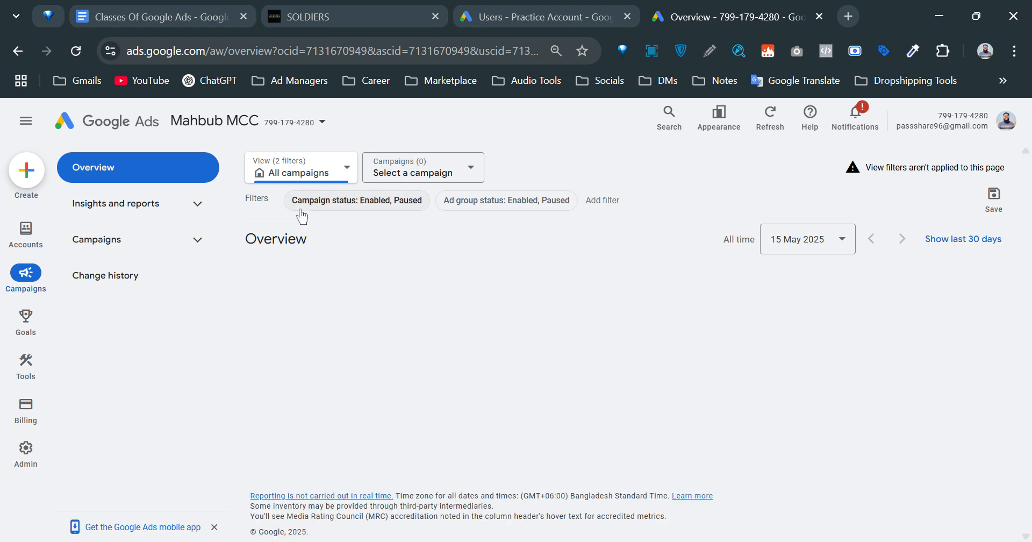
pyautogui.click(1007, 128)
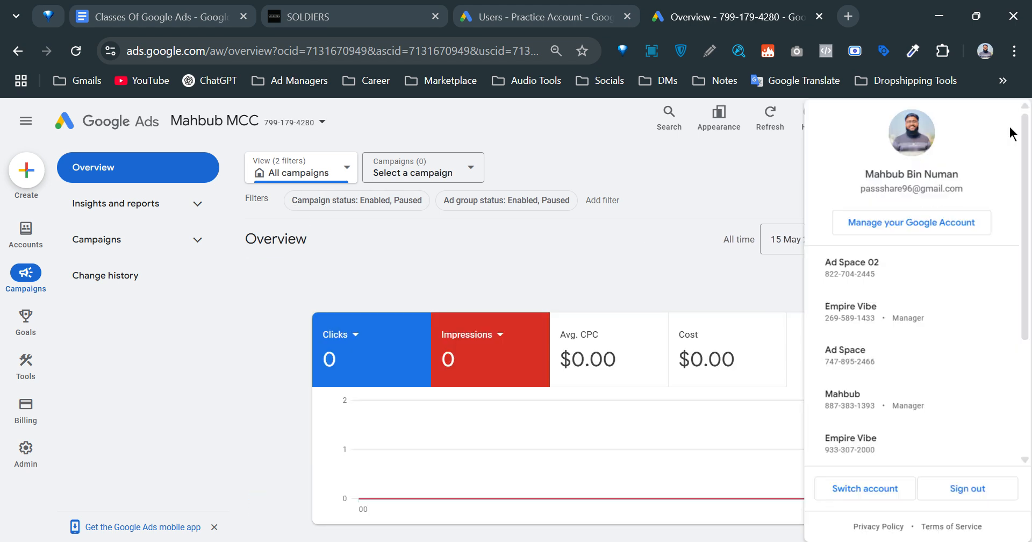
pyautogui.scroll(-4, 889, 323)
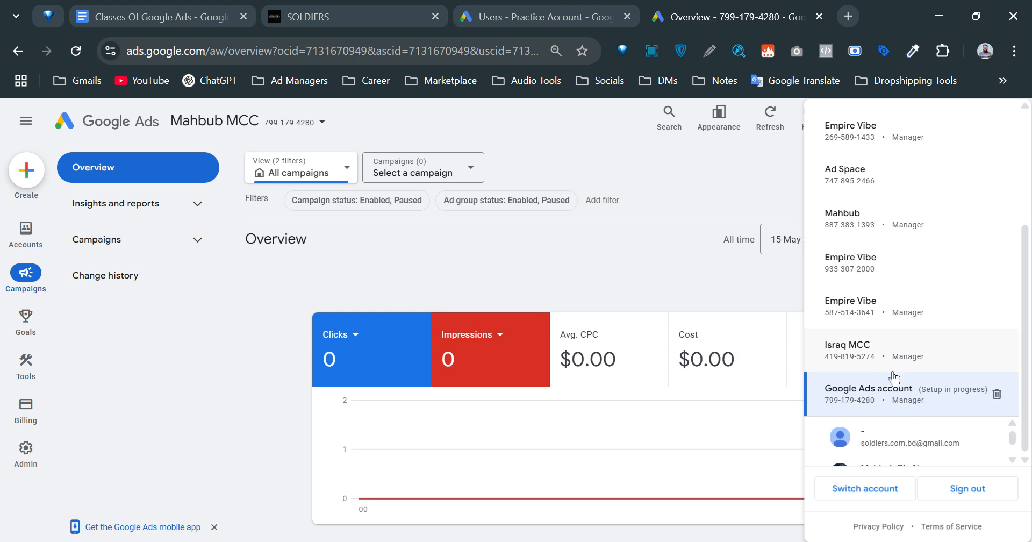
pyautogui.click(998, 396)
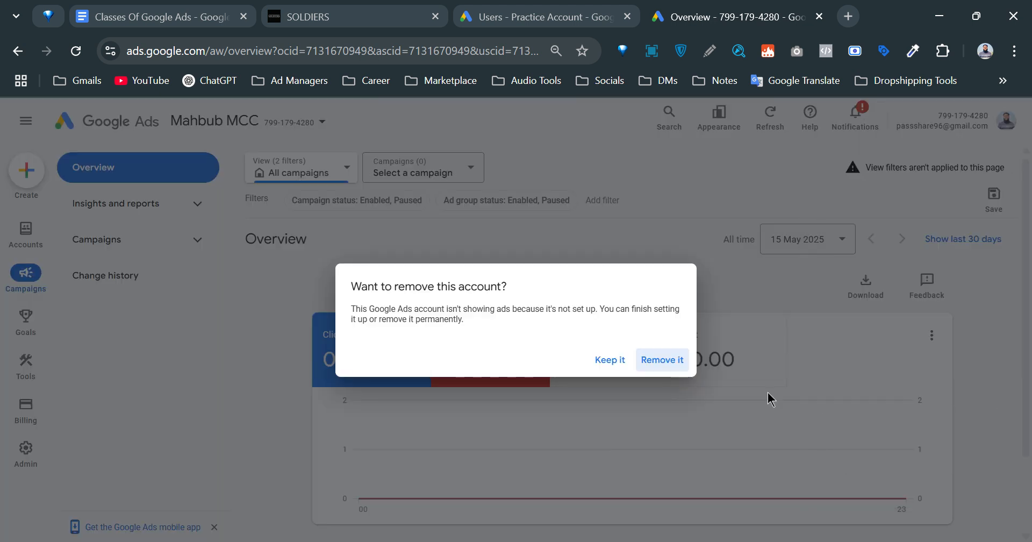
pyautogui.click(665, 359)
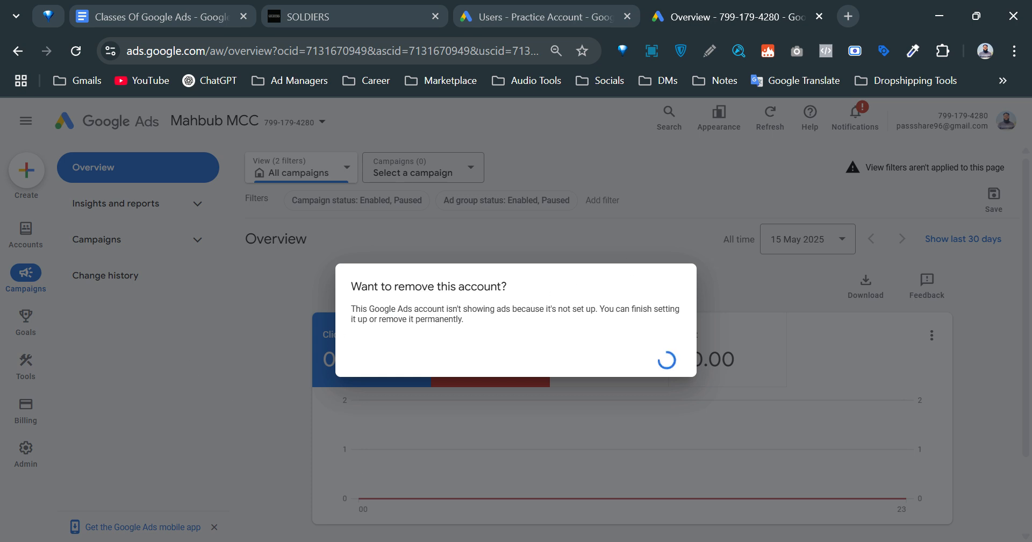
pyautogui.doubleClick(221, 234)
pyautogui.click(71, 51)
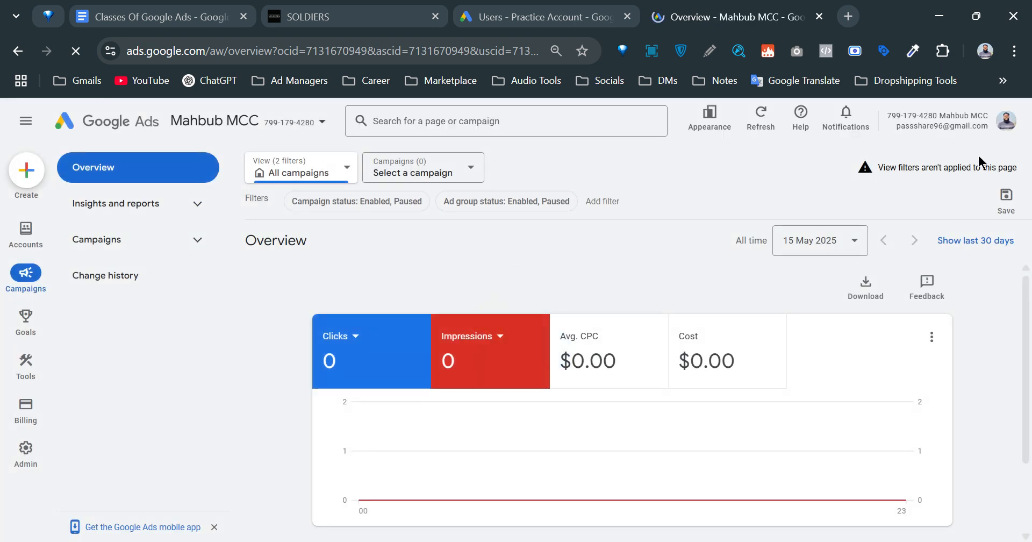
# Open Israq MCC from the account list, remove the unfinished account, and move its tab before Mahbub MCC.
pyautogui.click(1010, 124)
pyautogui.scroll(-3, 910, 426)
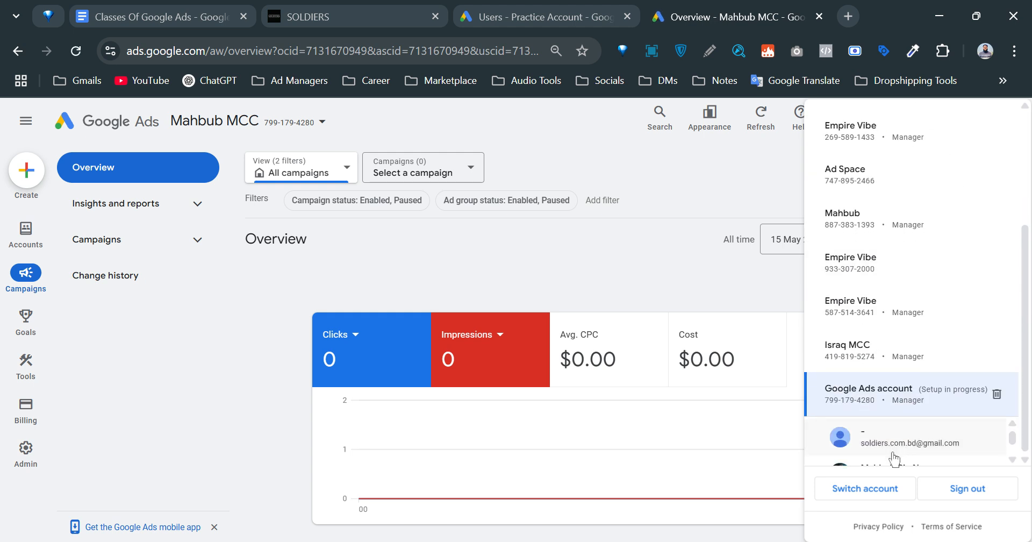
pyautogui.click(879, 359)
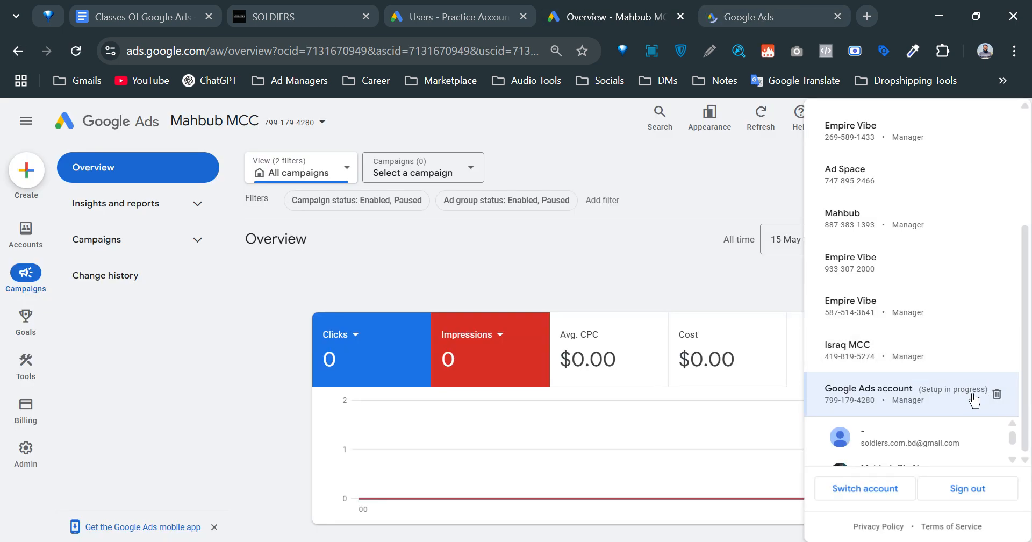
pyautogui.click(995, 397)
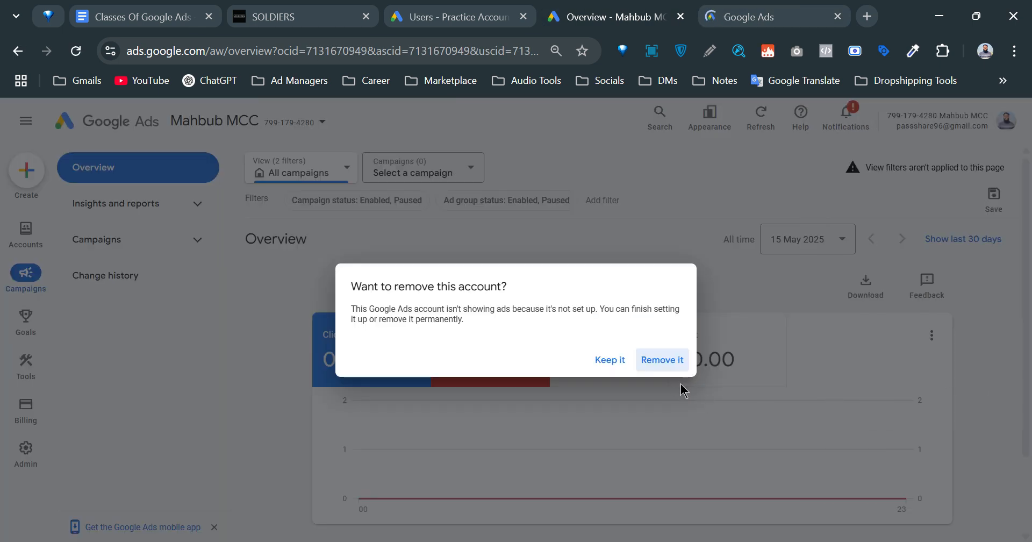
pyautogui.click(662, 359)
pyautogui.moveTo(725, 16); pyautogui.dragTo(607, 16)
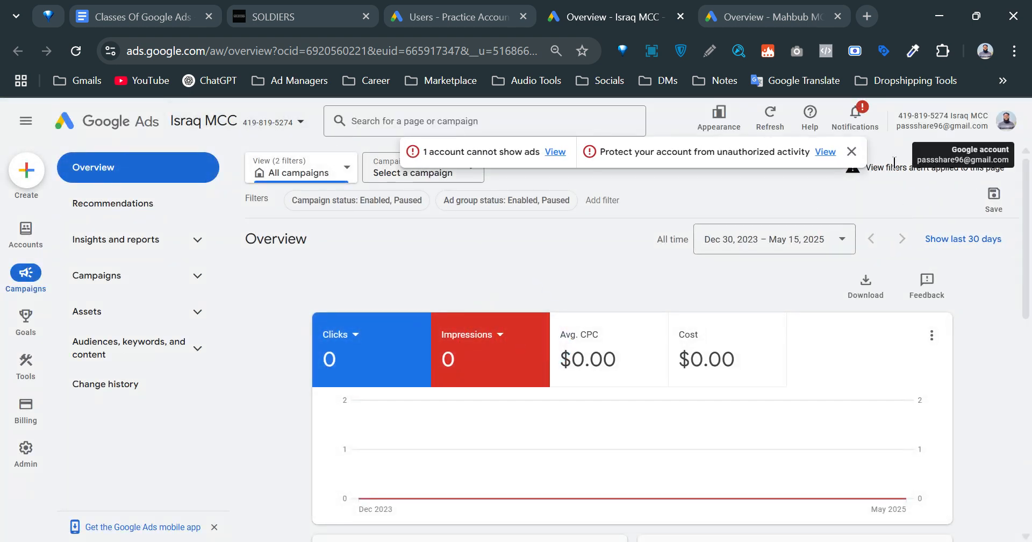
# Dismiss the Israq MCC alerts, check the account list and Practice Account users, then return to Israq MCC.
pyautogui.click(851, 151)
pyautogui.click(998, 129)
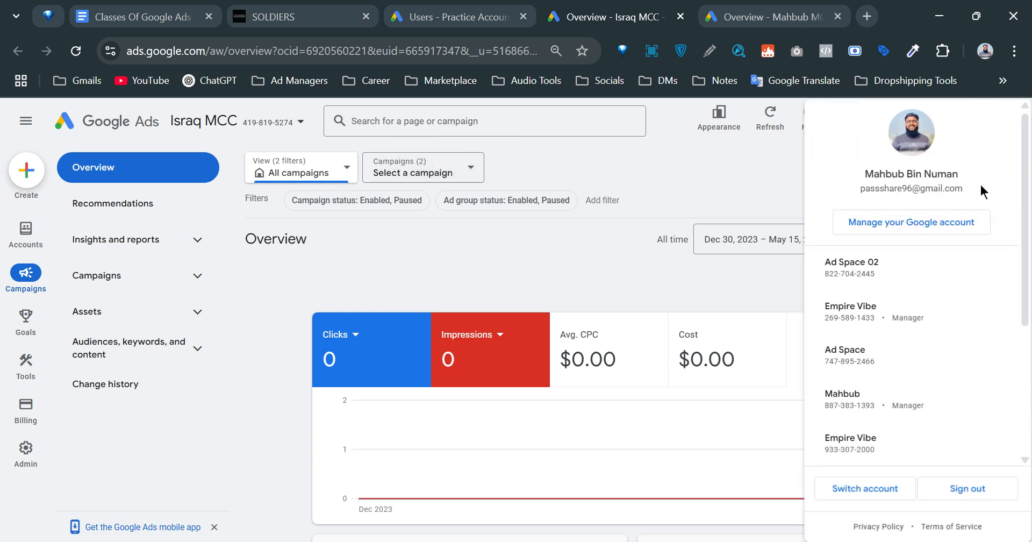
pyautogui.scroll(-3, 870, 419)
pyautogui.scroll(-2, 876, 438)
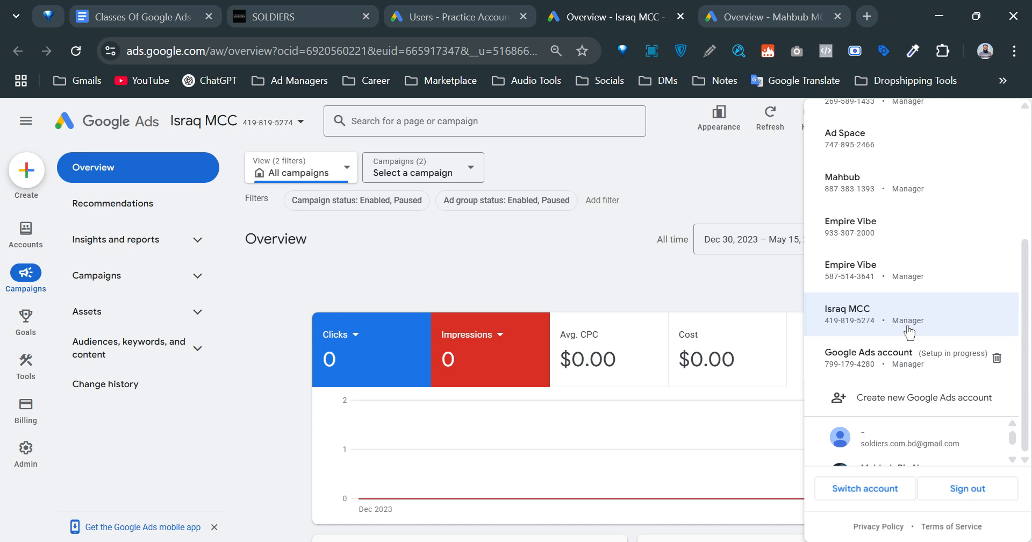
pyautogui.click(624, 269)
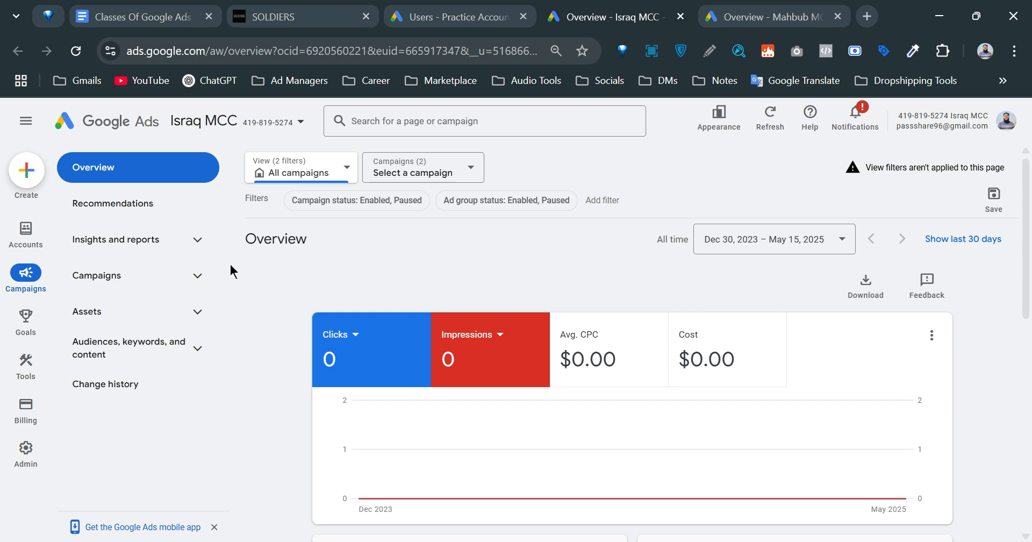
pyautogui.moveTo(26, 411)
pyautogui.click(438, 7)
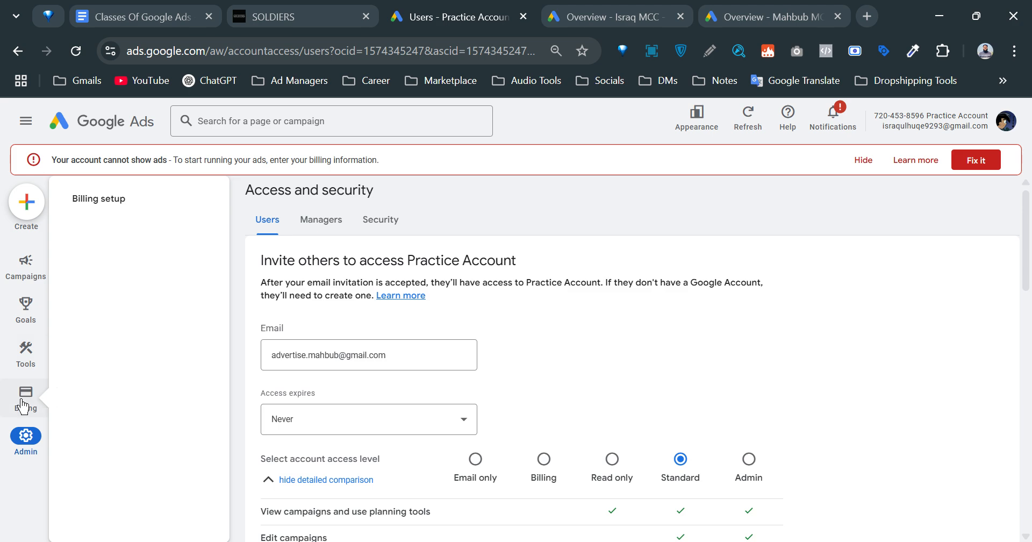
pyautogui.click(579, 6)
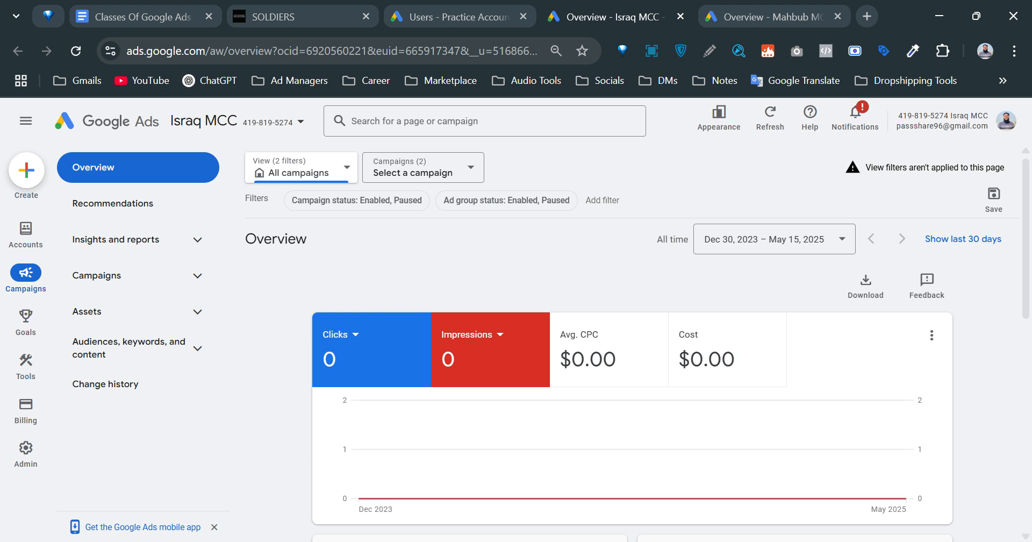
# Unlink Israq MCC from the Practice Account under Access and security > Managers.
pyautogui.click(28, 249)
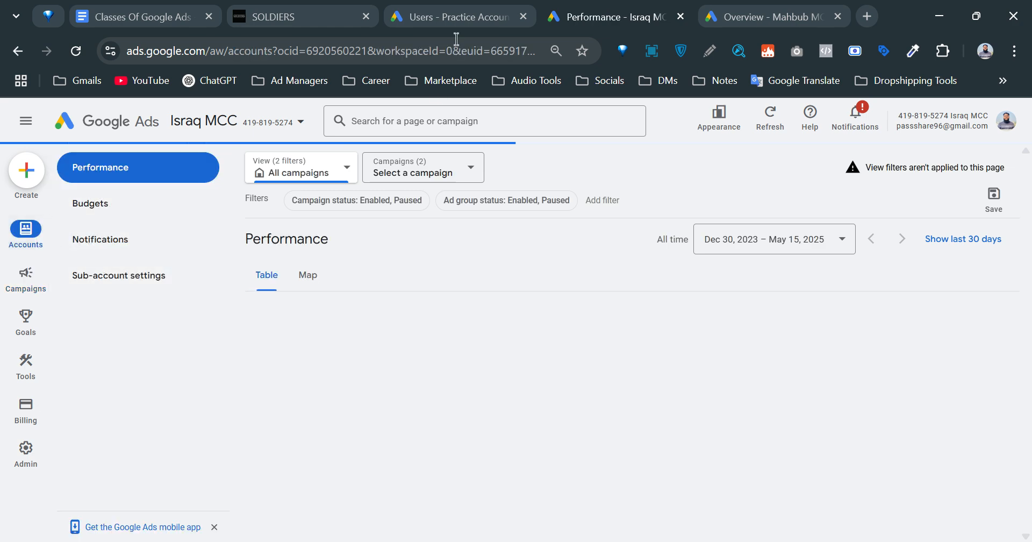
pyautogui.click(454, 17)
pyautogui.click(343, 232)
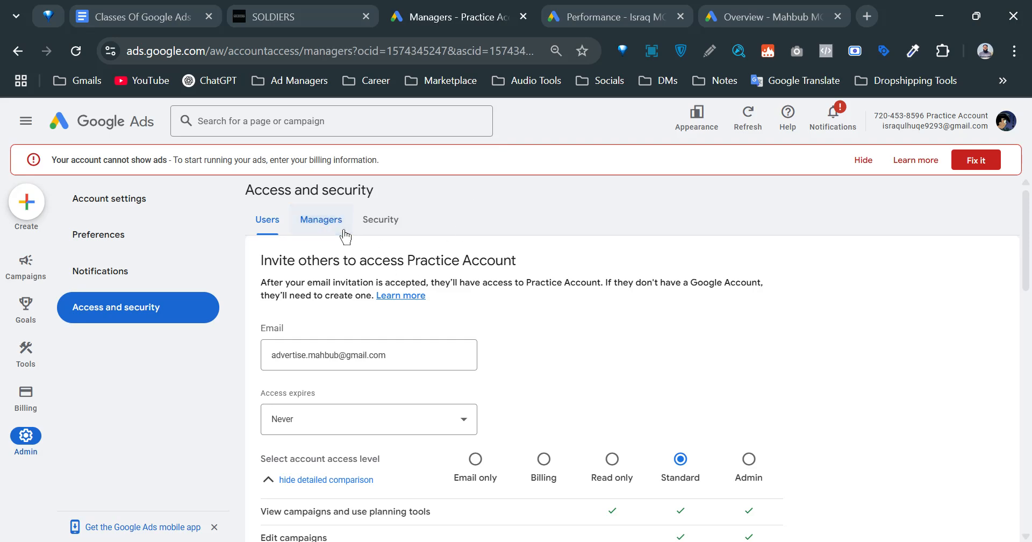
pyautogui.click(895, 324)
pyautogui.click(800, 367)
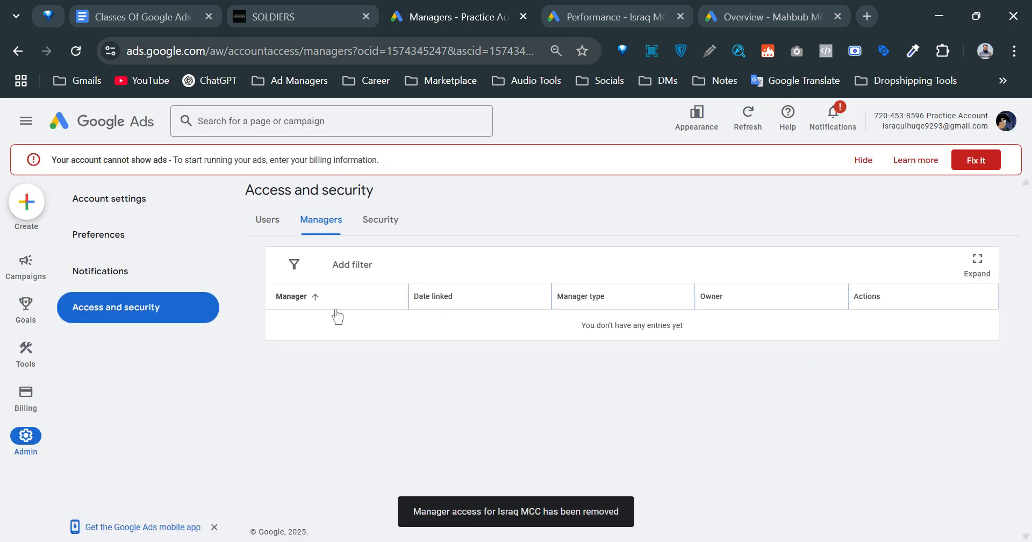
pyautogui.click(267, 220)
# Open Israq MCC's Sub-account settings and show the options for adding a sub-account.
pyautogui.click(591, 7)
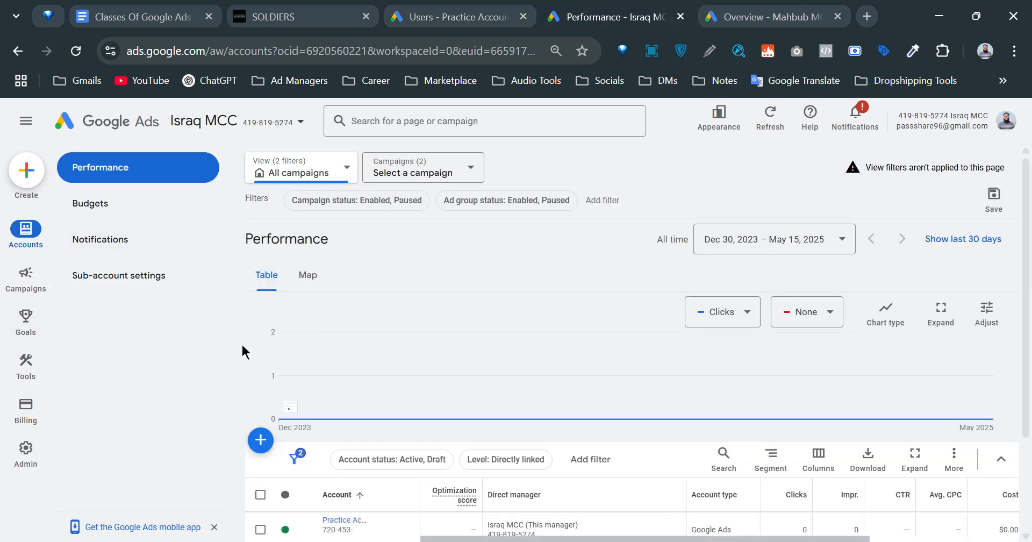
pyautogui.click(147, 274)
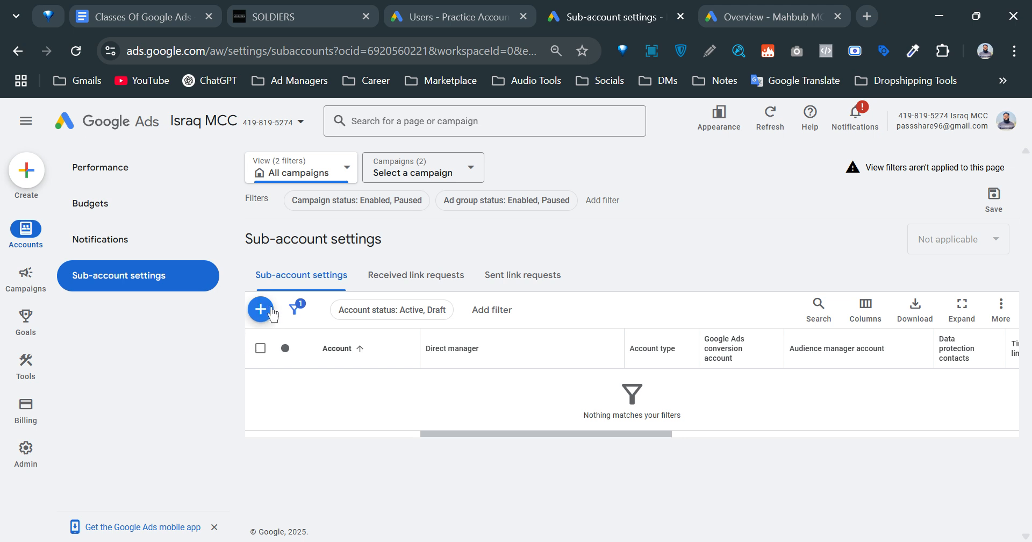
pyautogui.click(266, 310)
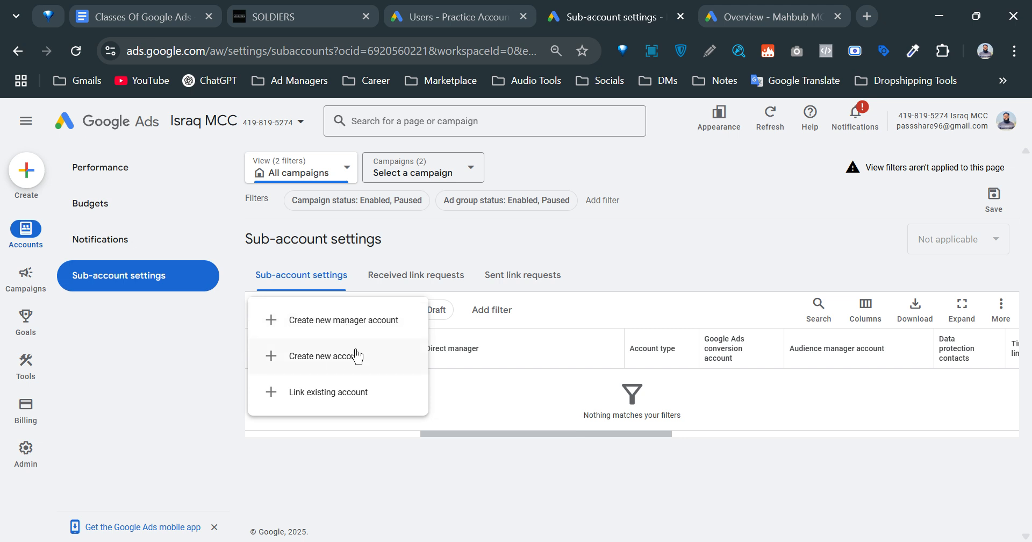
# Link the existing Practice Account by pasting its customer ID, keep Israq MCC as direct manager, and send.
pyautogui.click(337, 403)
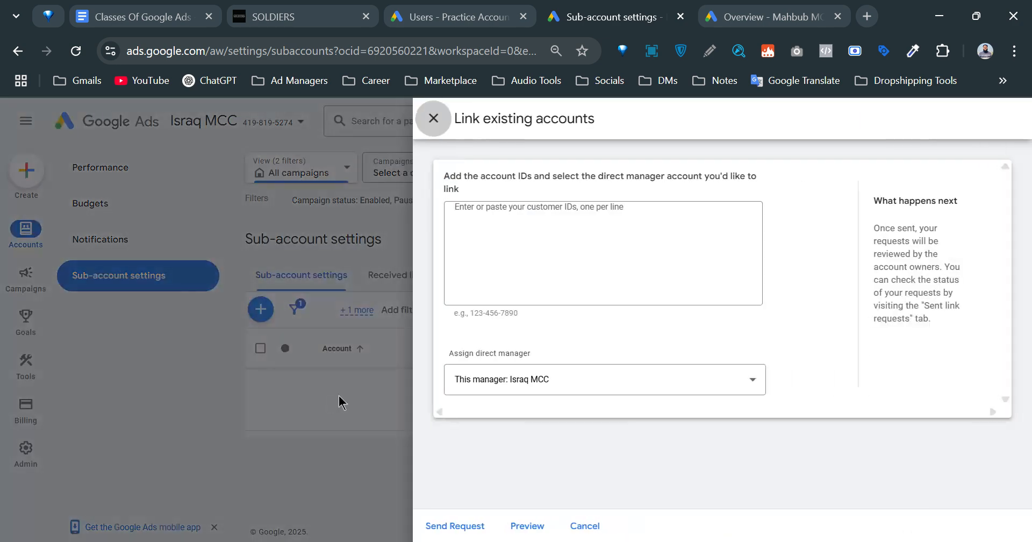
pyautogui.click(553, 226)
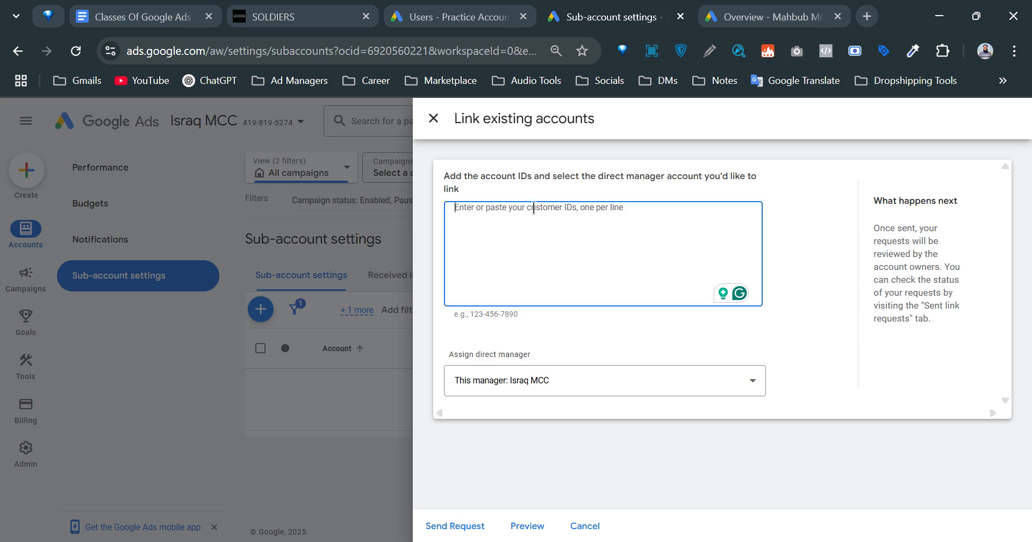
pyautogui.click(468, 24)
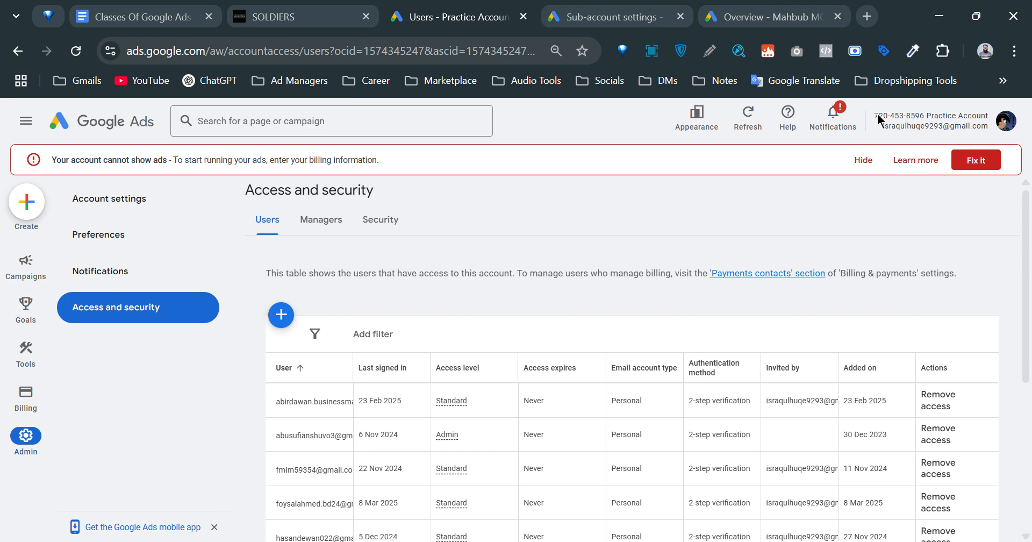
pyautogui.moveTo(875, 115); pyautogui.dragTo(919, 113)
pyautogui.click(730, 198)
pyautogui.click(1002, 126)
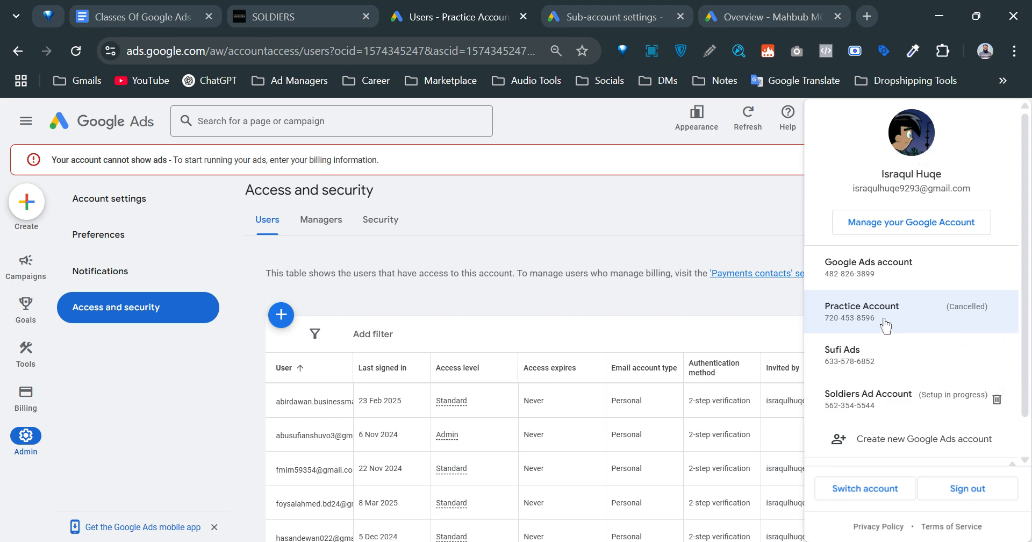
pyautogui.click(624, 205)
pyautogui.click(586, 13)
pyautogui.hotkey('ctrl', 'v')
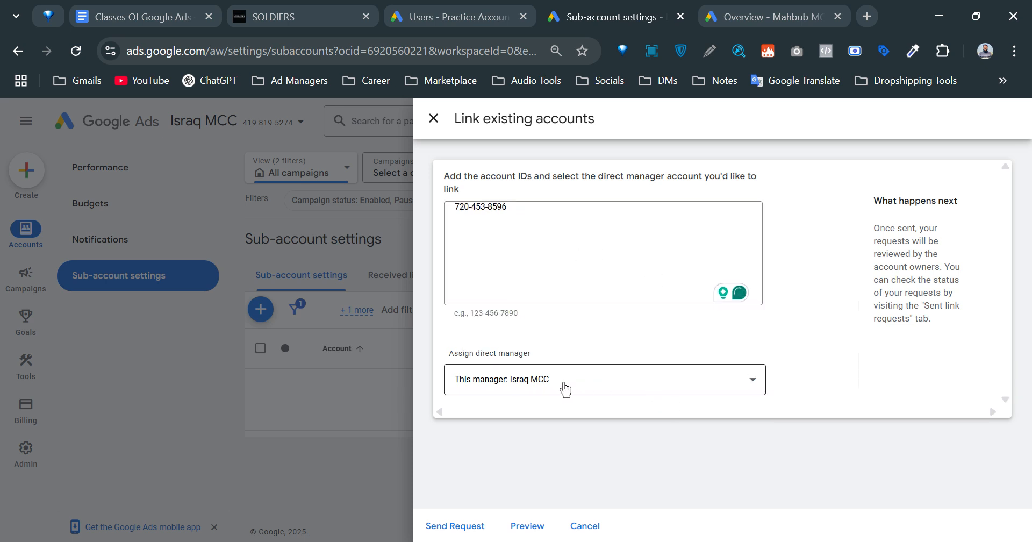
pyautogui.click(655, 386)
pyautogui.click(656, 387)
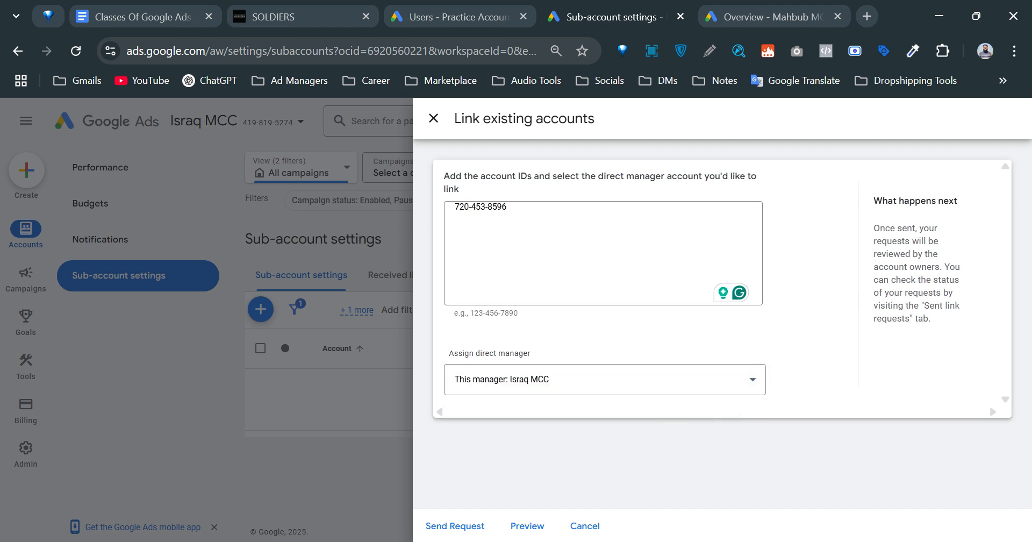
pyautogui.click(467, 527)
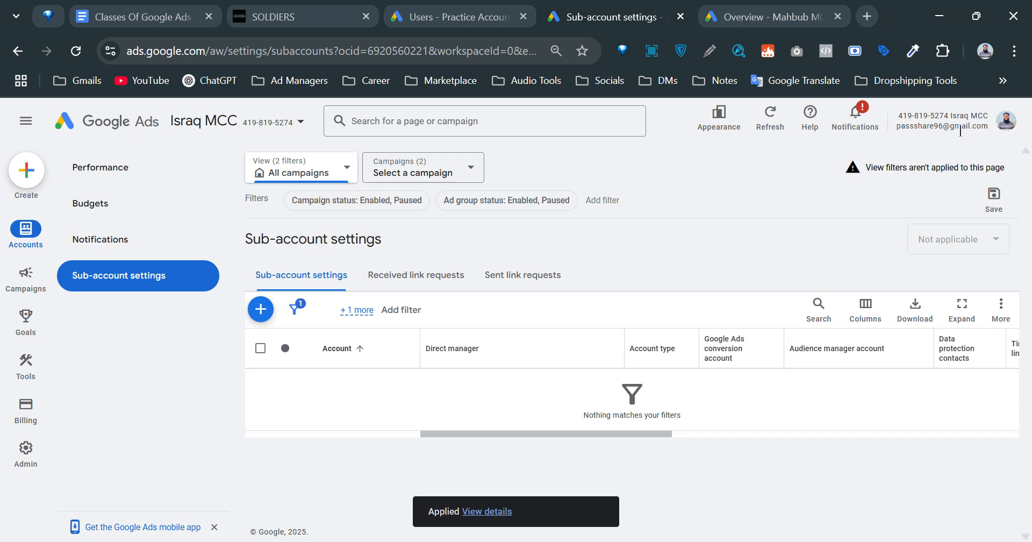
# Review Israq MCC's received and sent link requests, finding the pending Practice Account request, then return to its users.
pyautogui.moveTo(908, 126); pyautogui.dragTo(983, 135)
pyautogui.click(694, 195)
pyautogui.click(456, 9)
pyautogui.moveTo(884, 125); pyautogui.dragTo(952, 127)
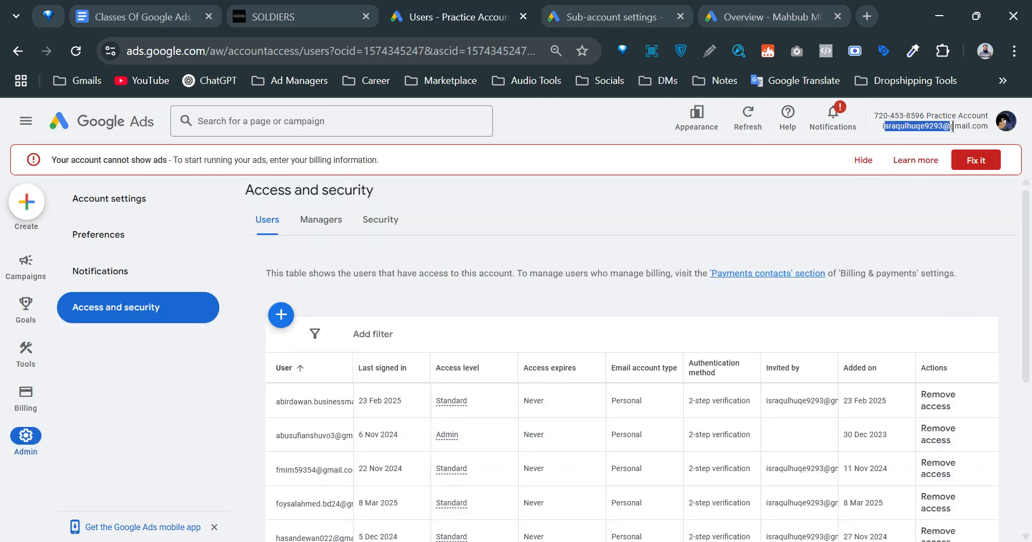
pyautogui.click(564, 8)
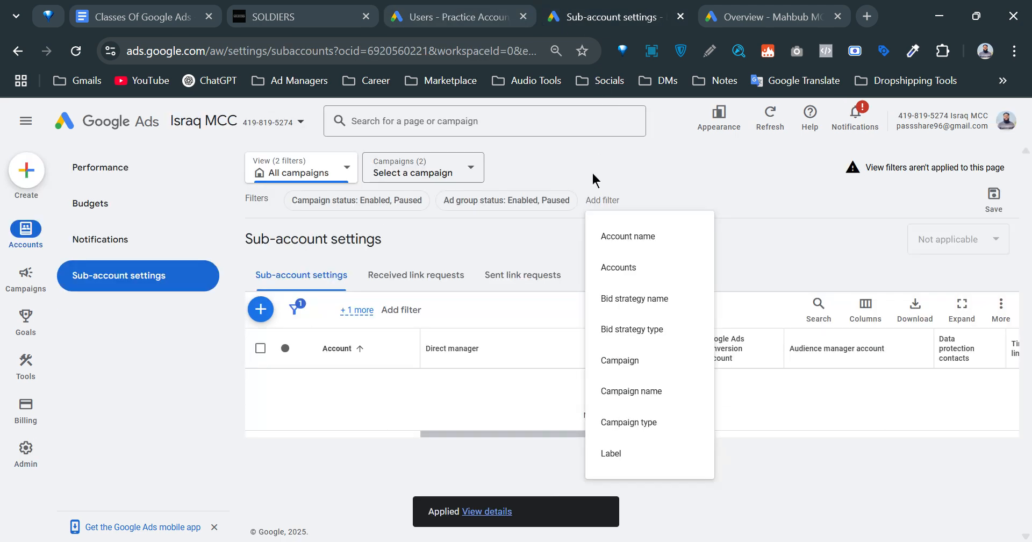
pyautogui.click(217, 363)
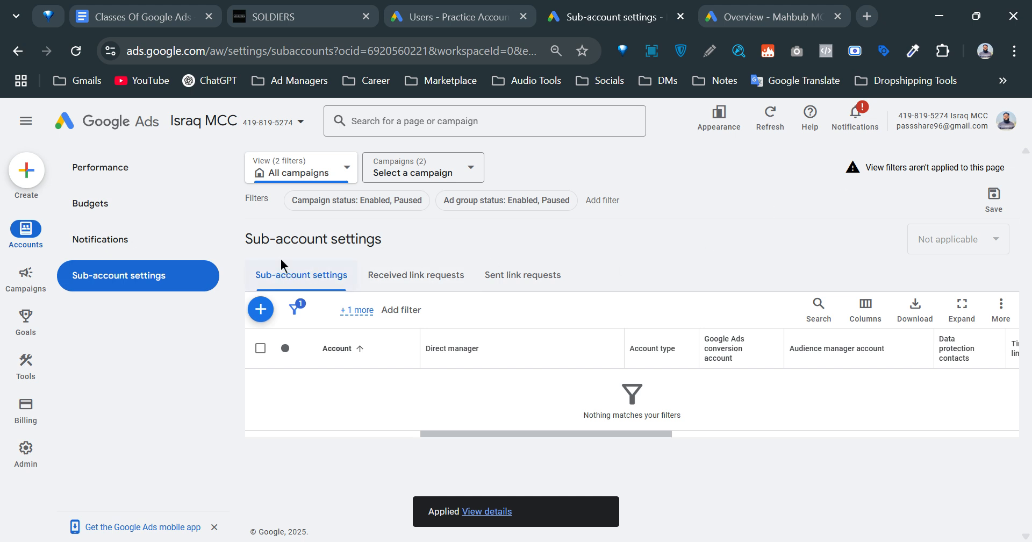
pyautogui.click(451, 280)
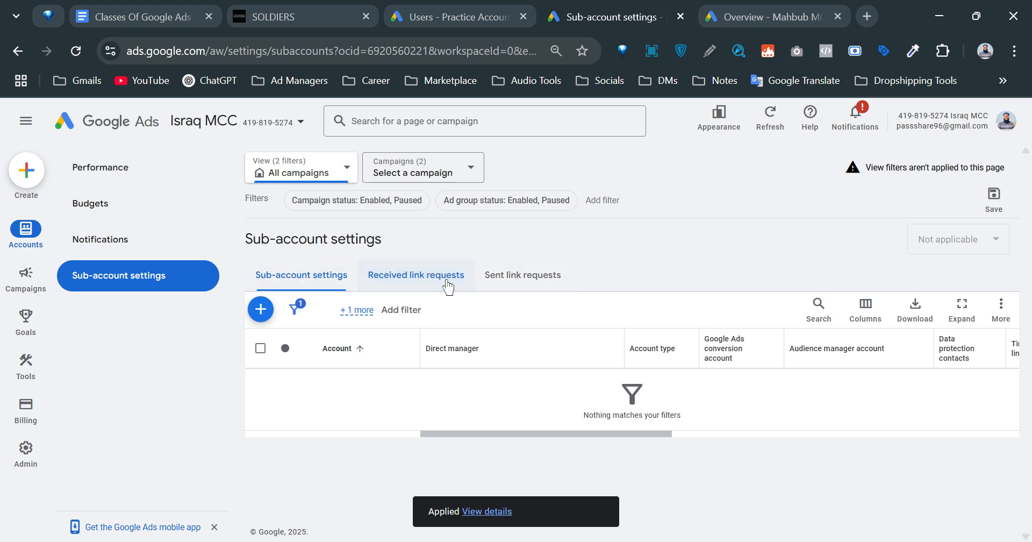
pyautogui.click(543, 280)
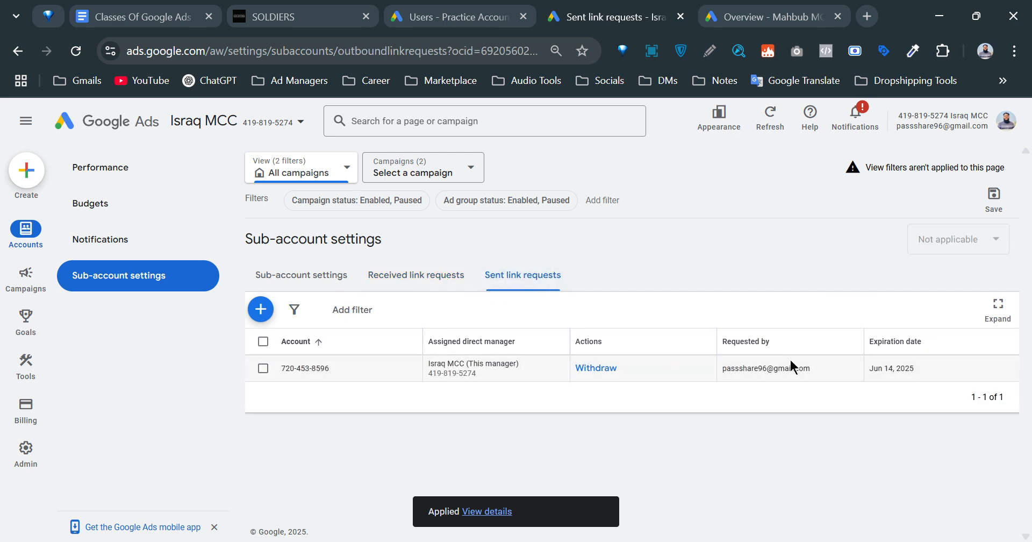
pyautogui.click(434, 12)
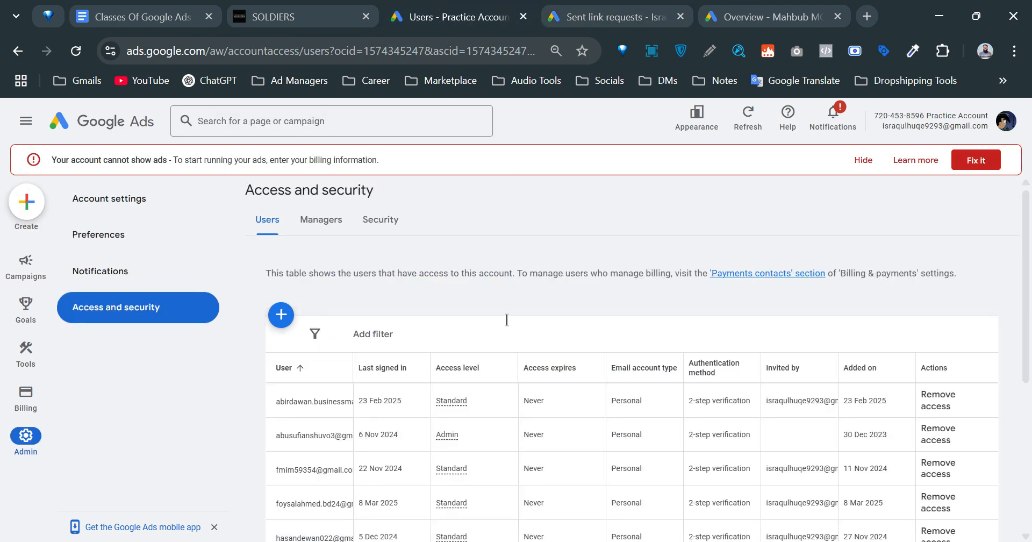
# On the Practice Account's Managers tab, accept Israq MCC's link request and grant it access.
pyautogui.click(321, 221)
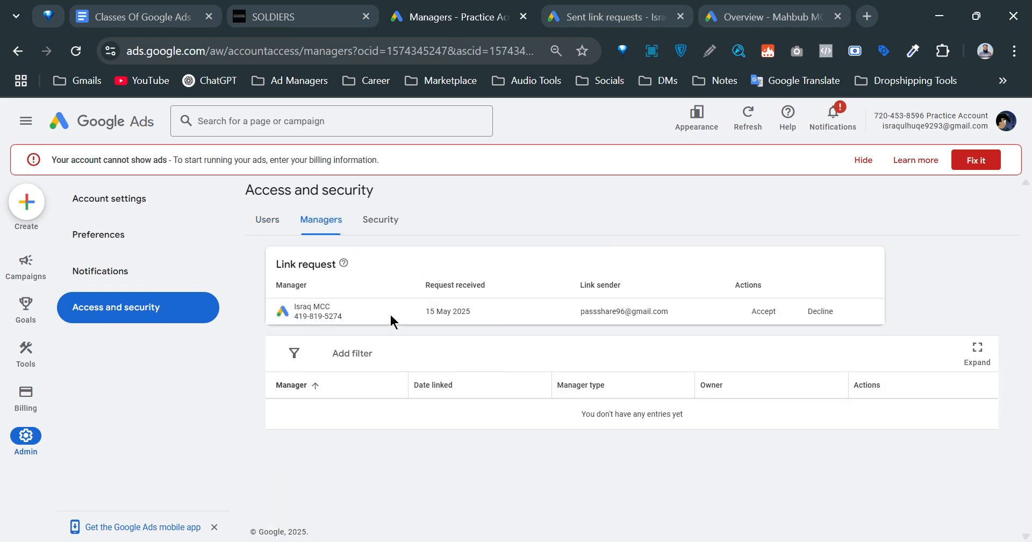
pyautogui.moveTo(291, 264); pyautogui.dragTo(326, 259)
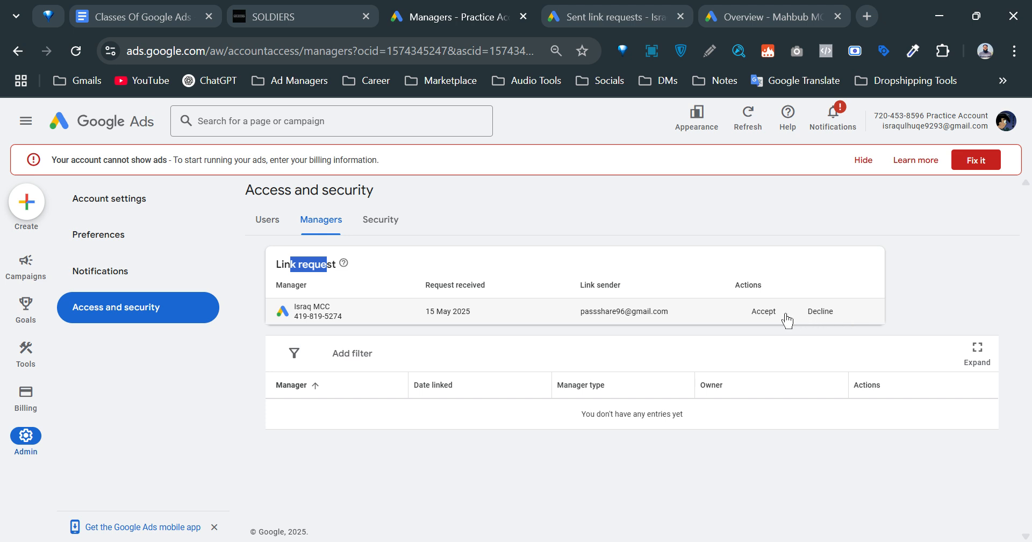
pyautogui.click(201, 374)
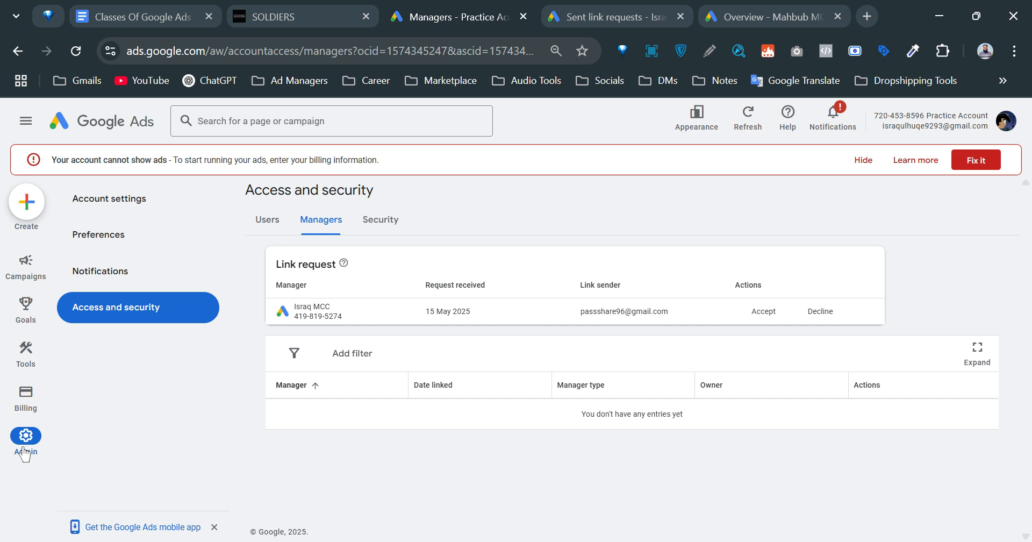
pyautogui.click(262, 224)
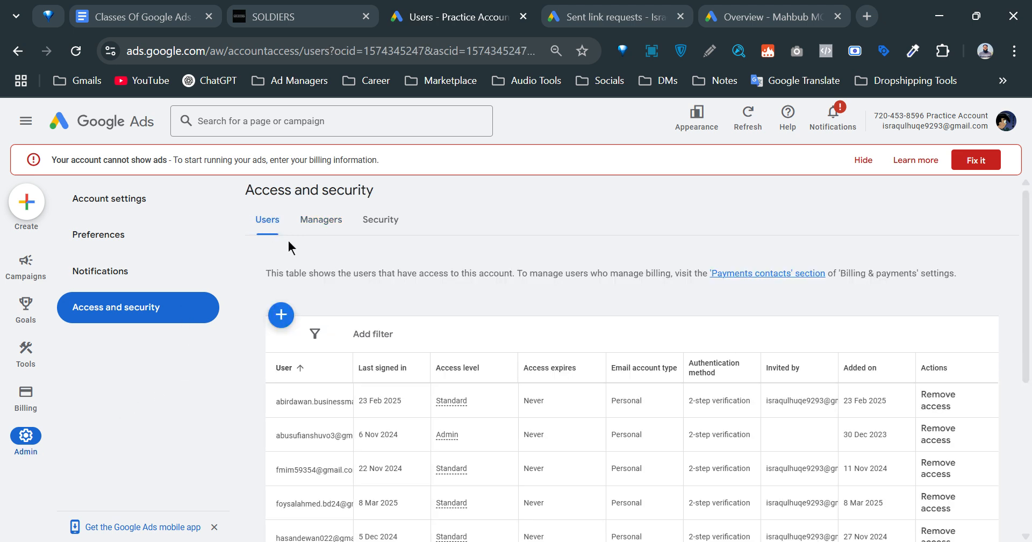
pyautogui.scroll(-5, 764, 446)
pyautogui.scroll(5, 698, 425)
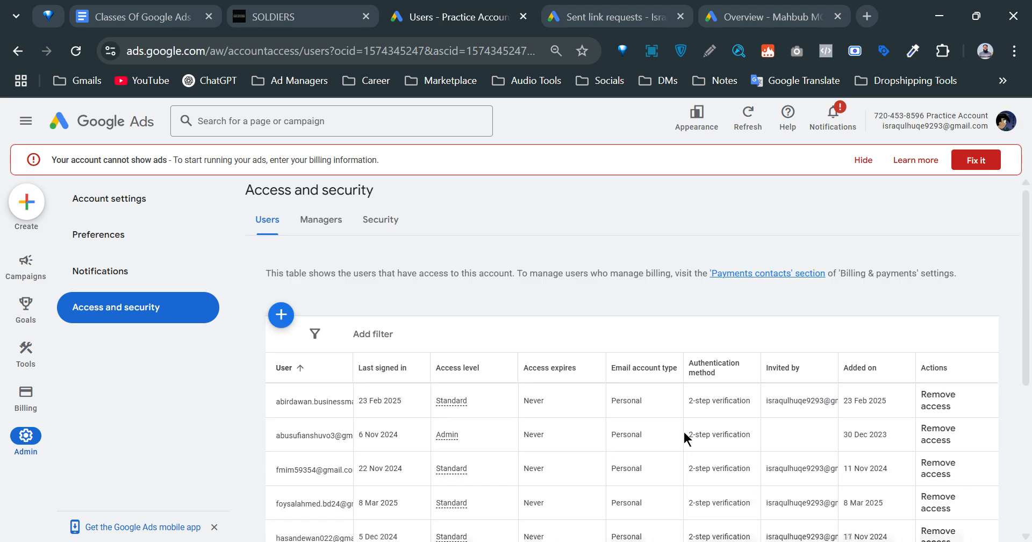
pyautogui.click(318, 219)
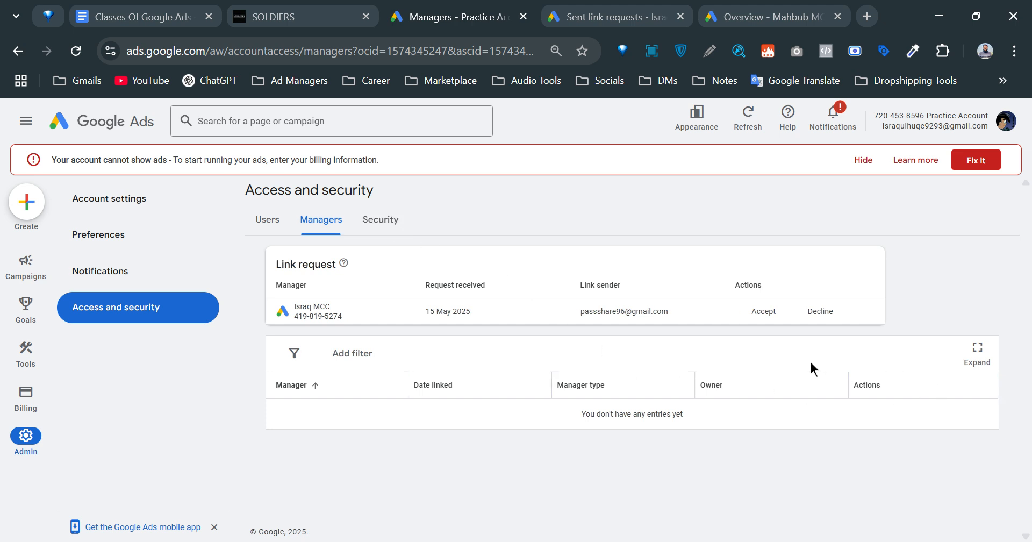
pyautogui.click(765, 312)
pyautogui.click(659, 371)
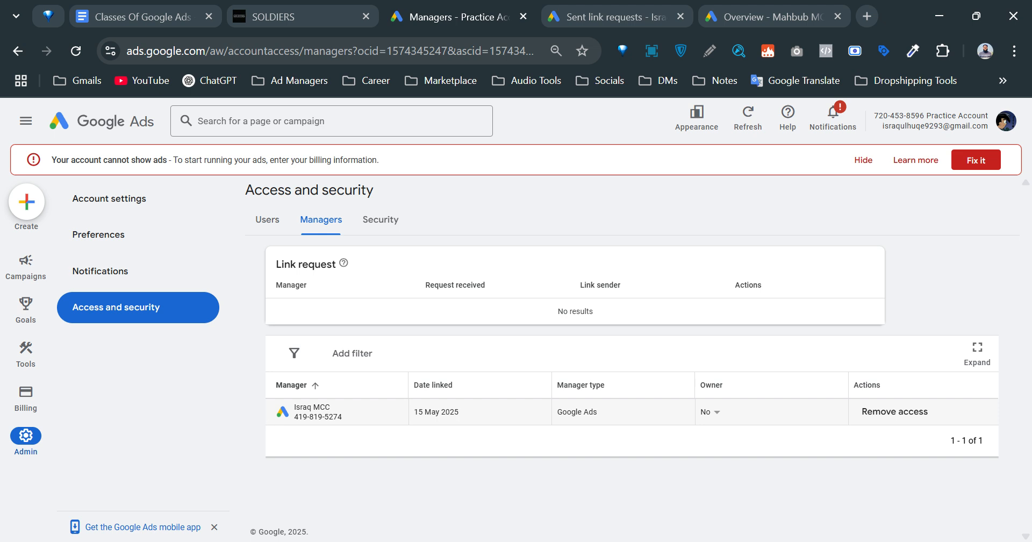
# Reload Israq MCC's sub-account list so Practice Account appears, and dismiss the warnings banner.
pyautogui.click(637, 21)
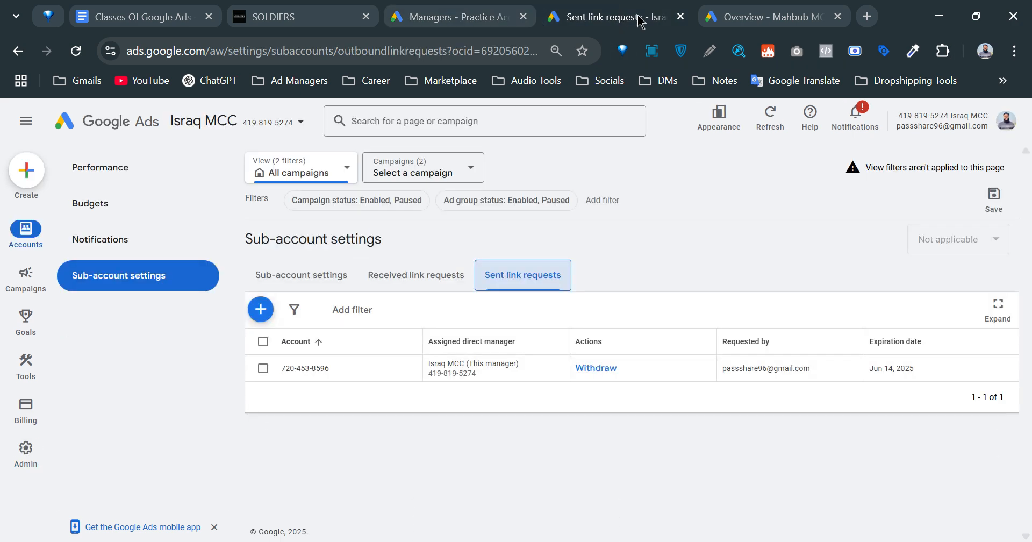
pyautogui.click(323, 276)
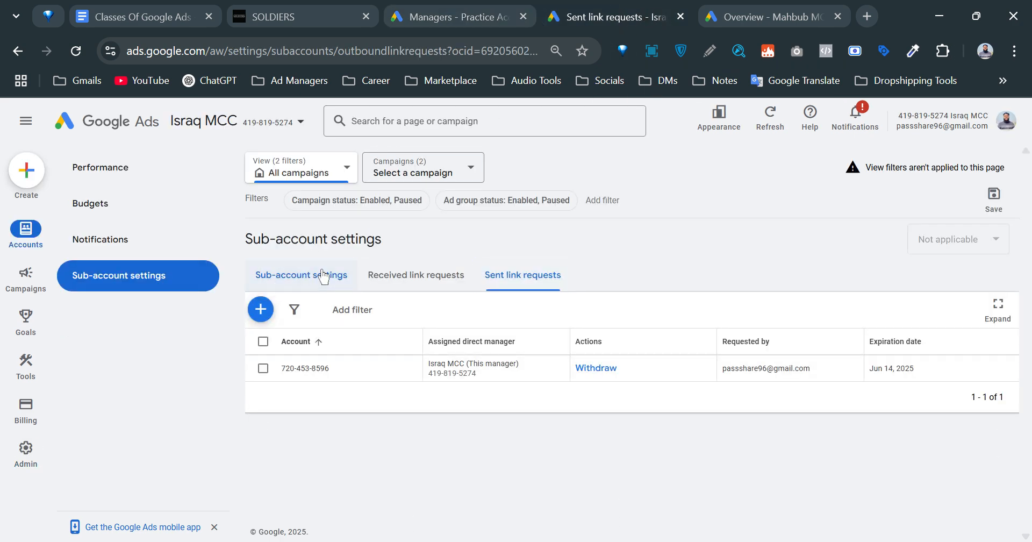
pyautogui.click(404, 277)
pyautogui.click(305, 276)
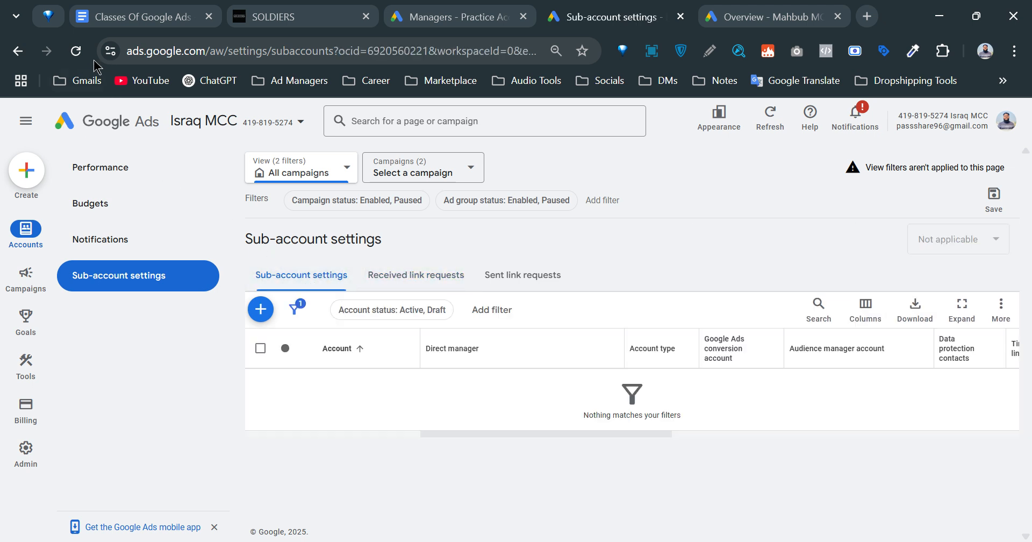
pyautogui.click(77, 52)
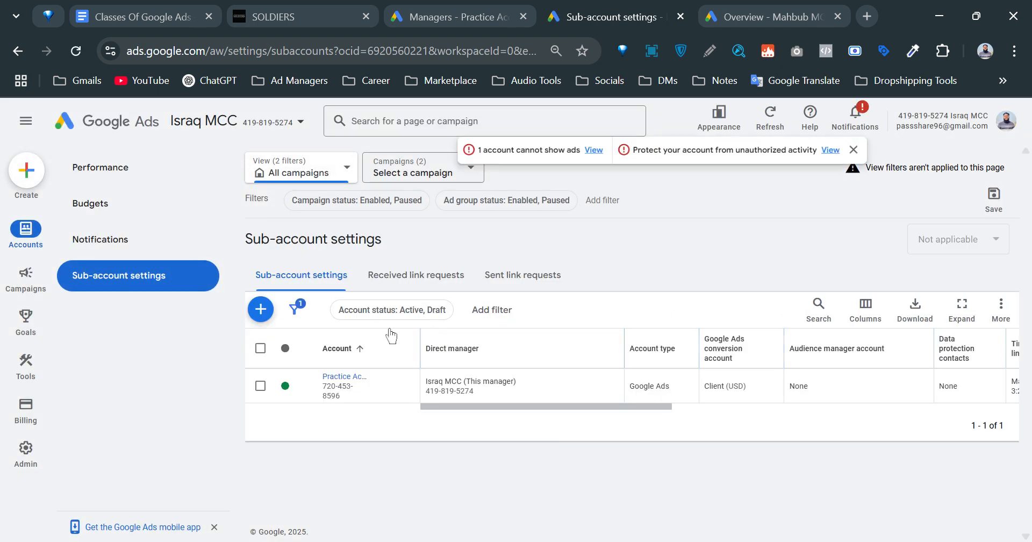
pyautogui.click(853, 152)
# Start a new campaign, check that Practice Account is offered as an account, then close the page.
pyautogui.click(28, 172)
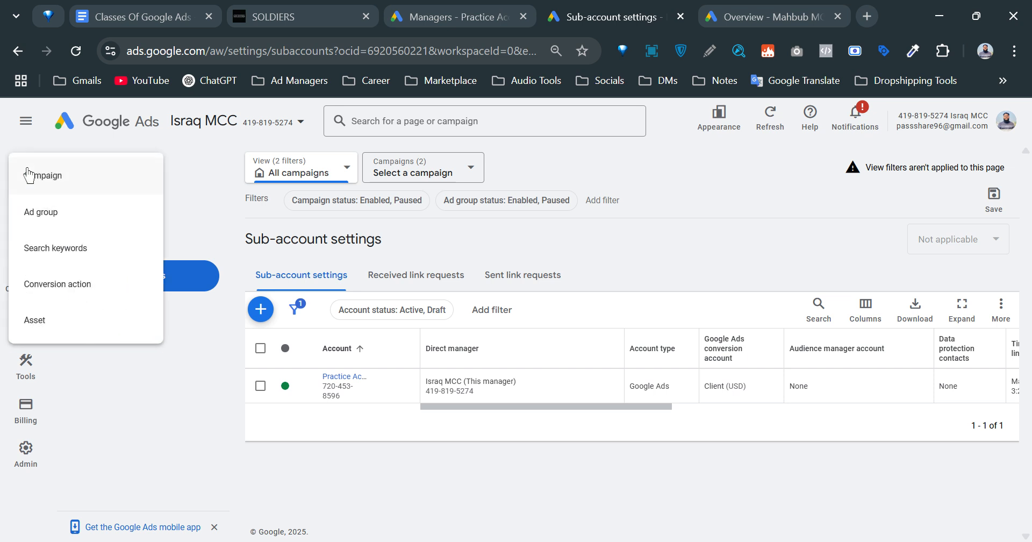
pyautogui.click(56, 178)
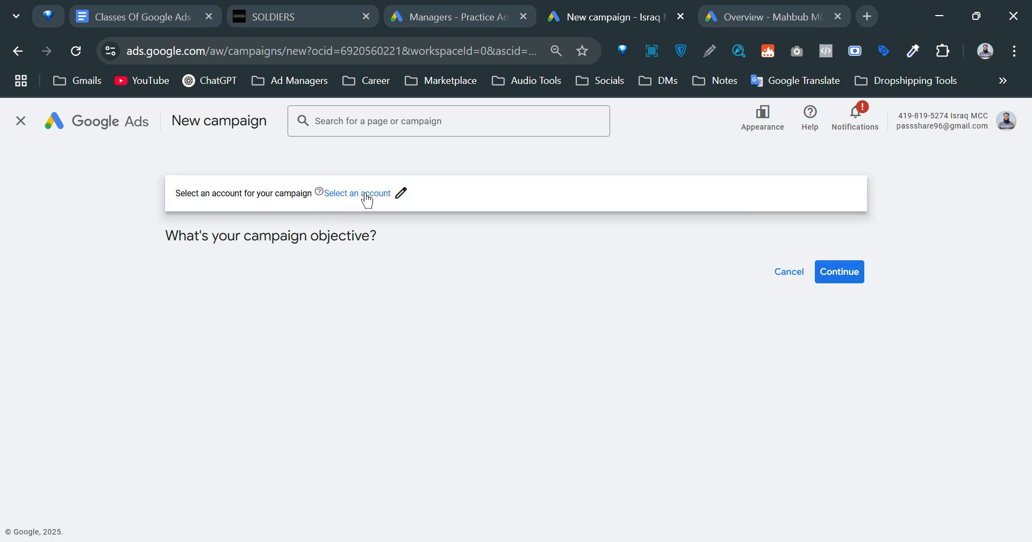
pyautogui.click(366, 196)
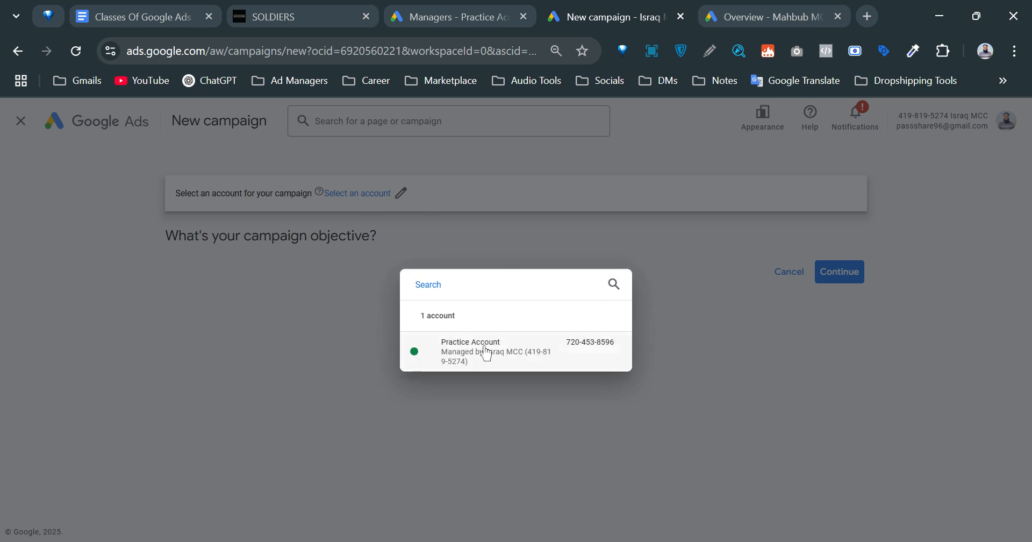
pyautogui.click(305, 345)
pyautogui.click(21, 123)
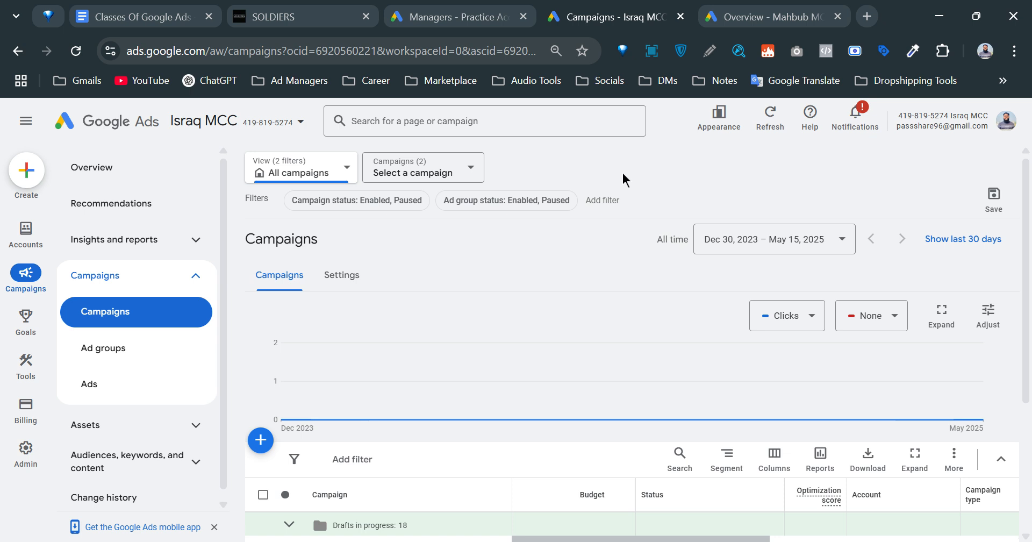
pyautogui.moveTo(21, 457)
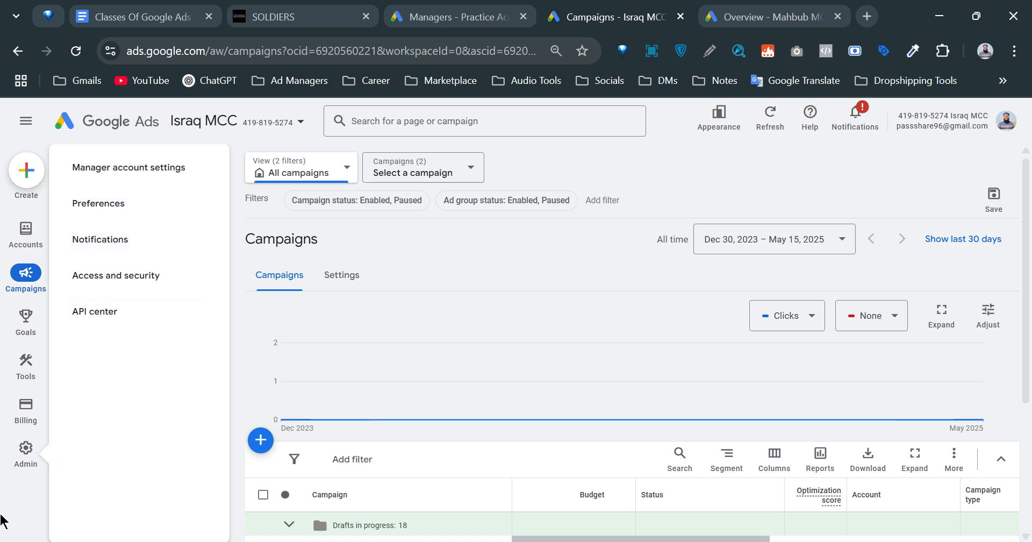
# Show Israq MCC's Access and security page with its single Admin user and the new-user invite form.
pyautogui.click(22, 457)
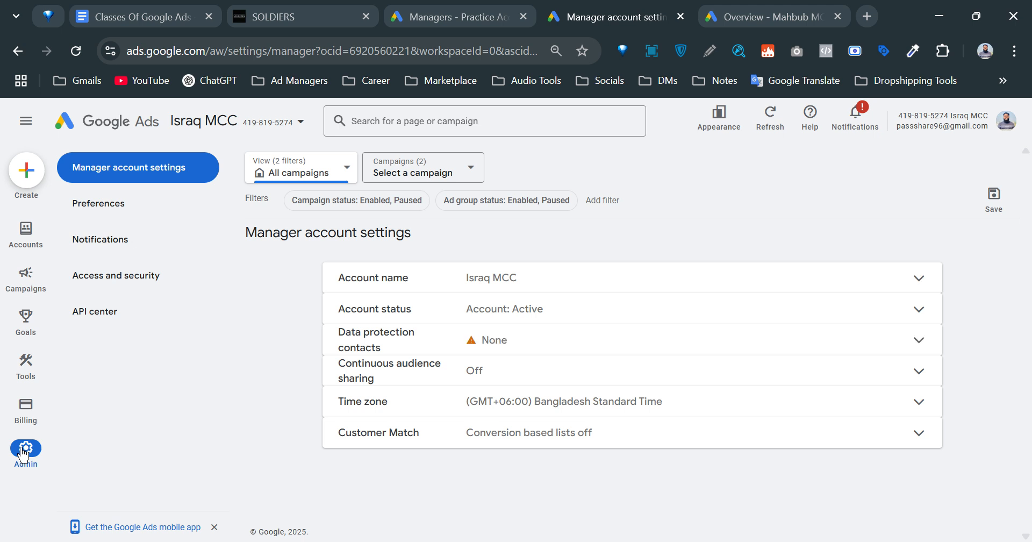
pyautogui.click(118, 280)
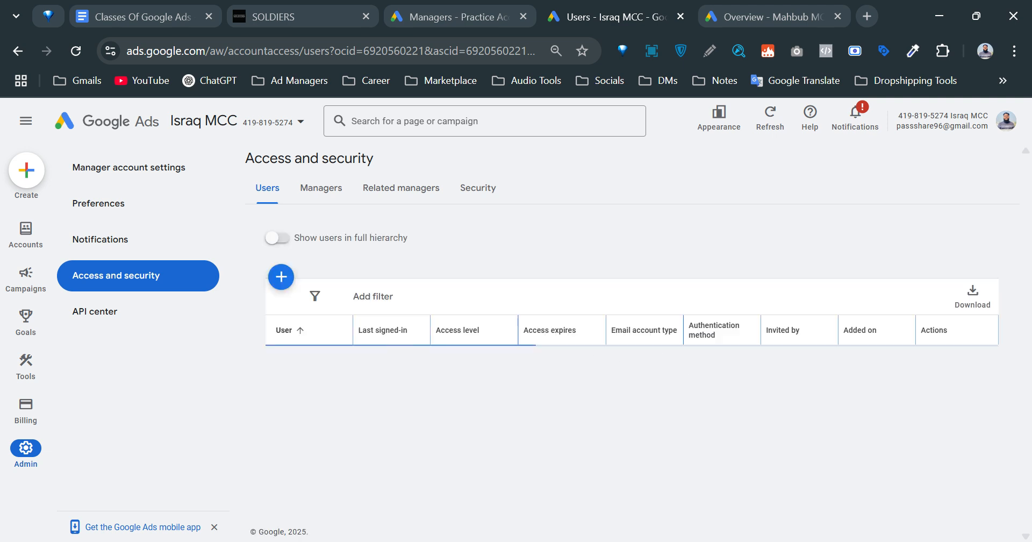
pyautogui.click(282, 277)
pyautogui.scroll(-9, 696, 408)
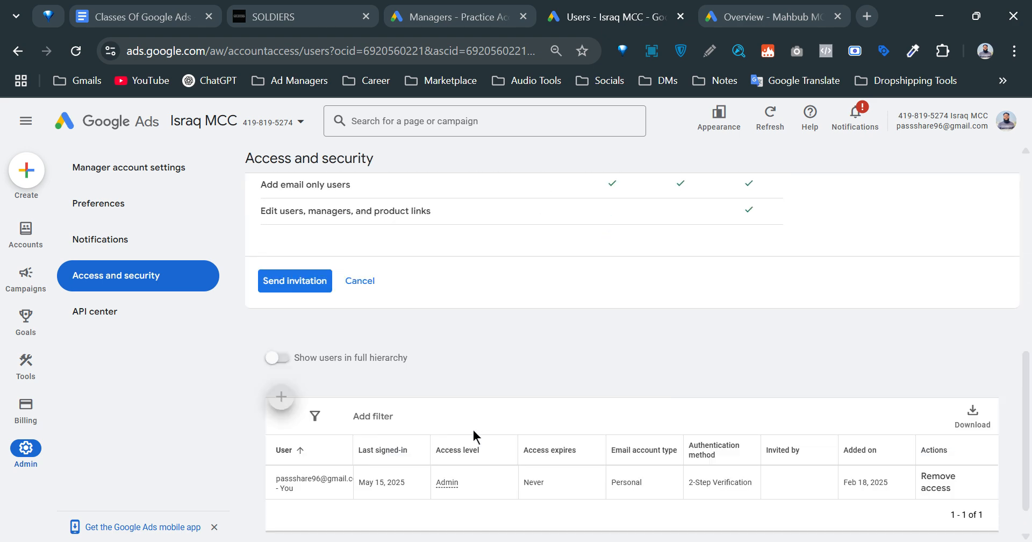